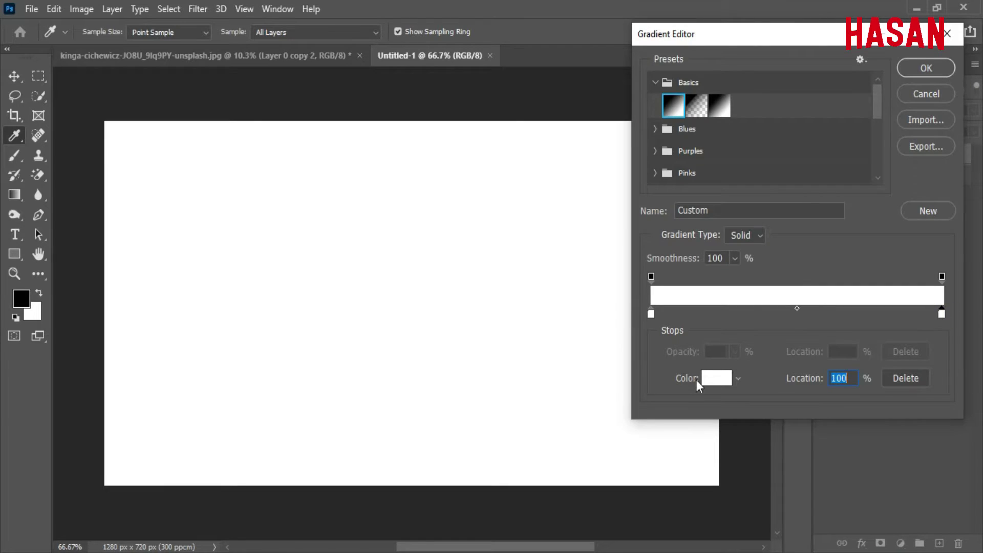
Step: Edit the colour of the gradient's stop at location 100% and pick a dark teal blue, 145d78
{"action": "left_click", "coordinate": [715, 378]}
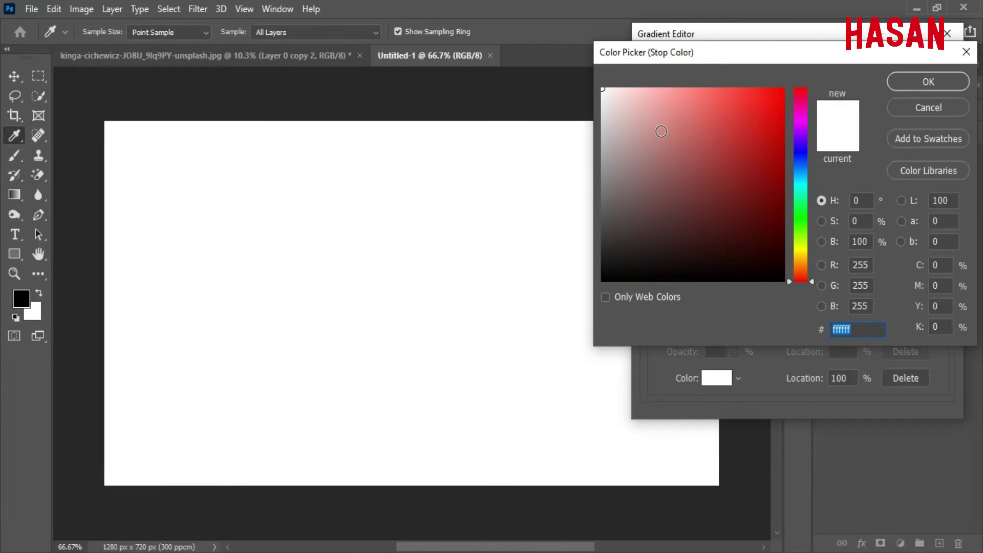
{"action": "left_click", "coordinate": [803, 167]}
{"action": "left_click", "coordinate": [800, 176]}
{"action": "left_click", "coordinate": [753, 197]}
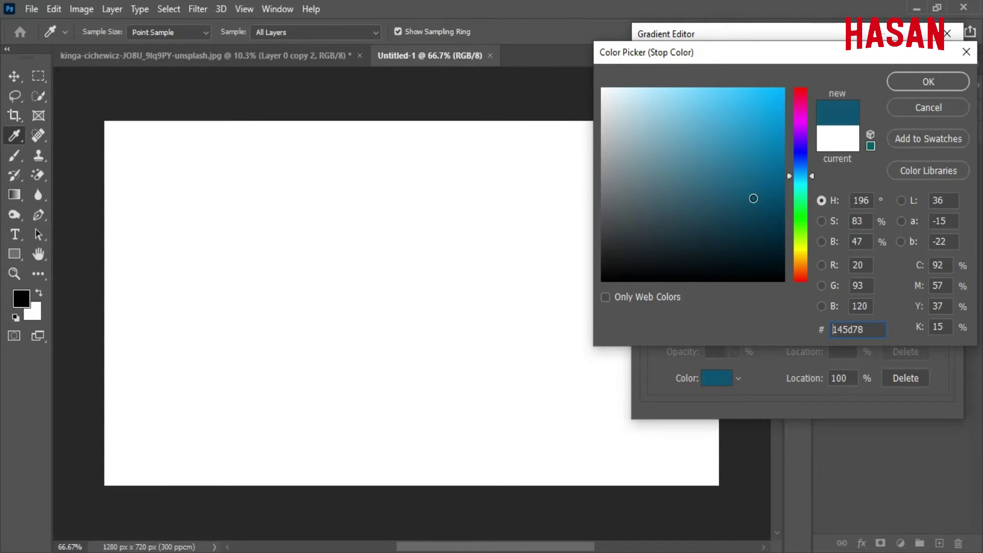
Step: Try to set the gradient stop's colour to the hex value 114115e
{"action": "left_click_drag", "start_coordinate": [874, 330], "coordinate": [769, 321]}
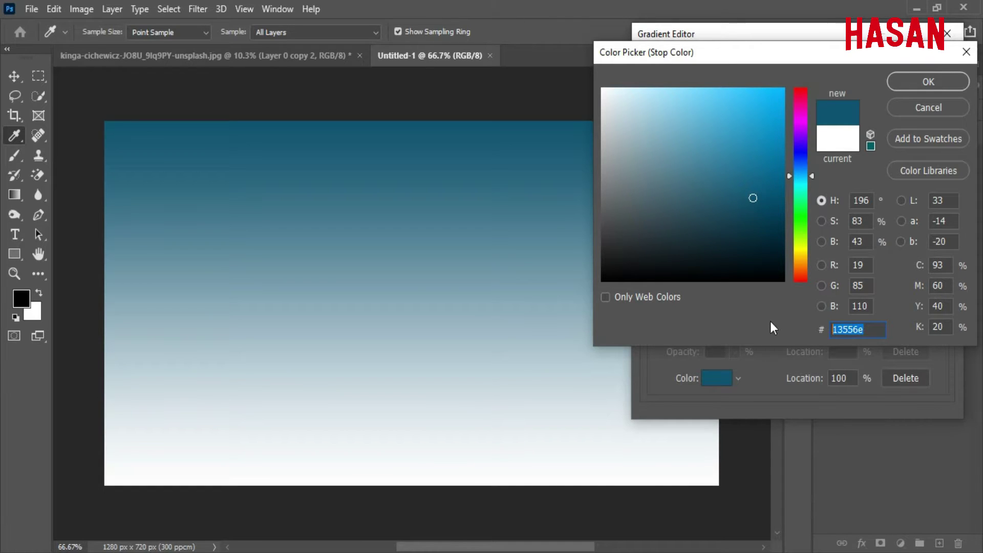
{"action": "type", "text": "141"}
{"action": "key", "text": "BackSpace"}
{"action": "key", "text": "BackSpace"}
{"action": "type", "text": "14115"}
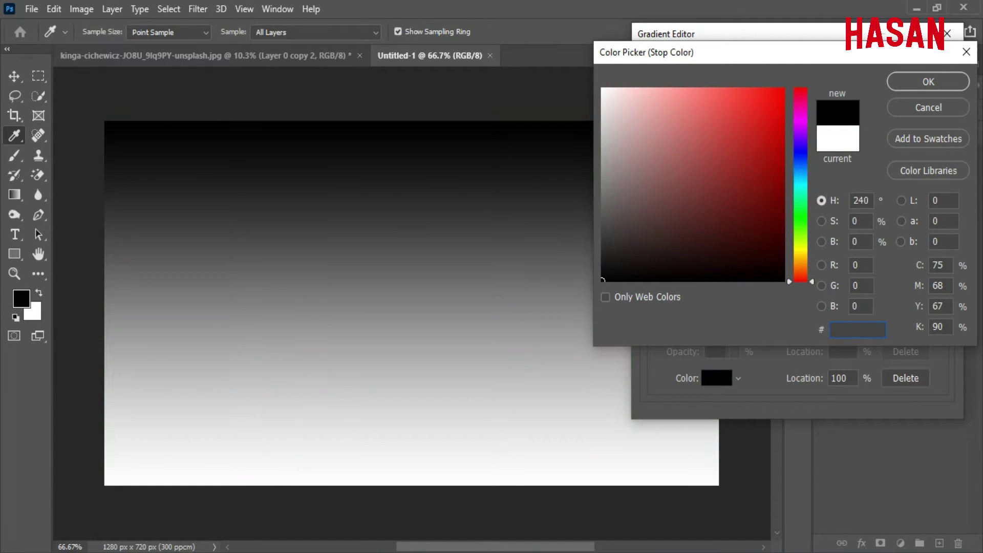
{"action": "type", "text": "e"}
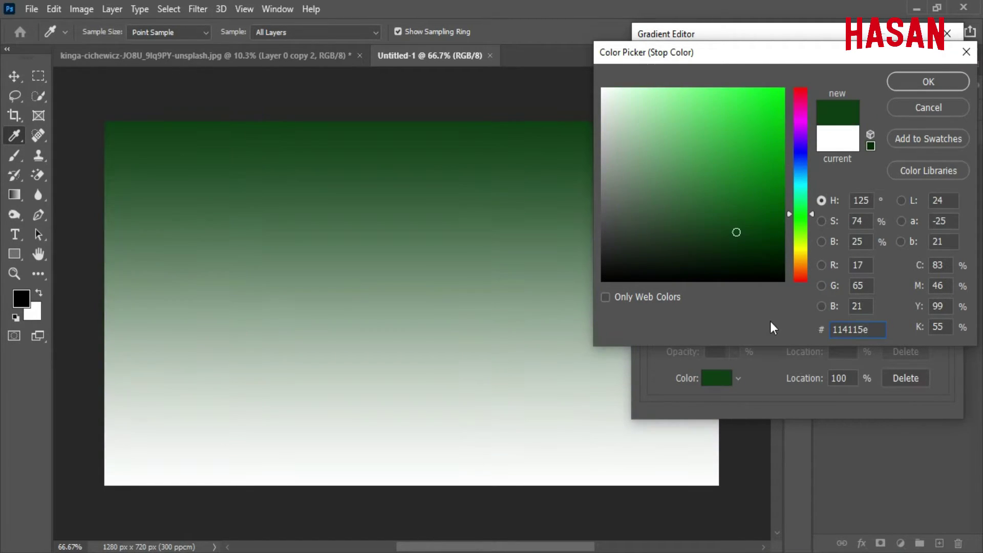
{"action": "left_click", "coordinate": [799, 186]}
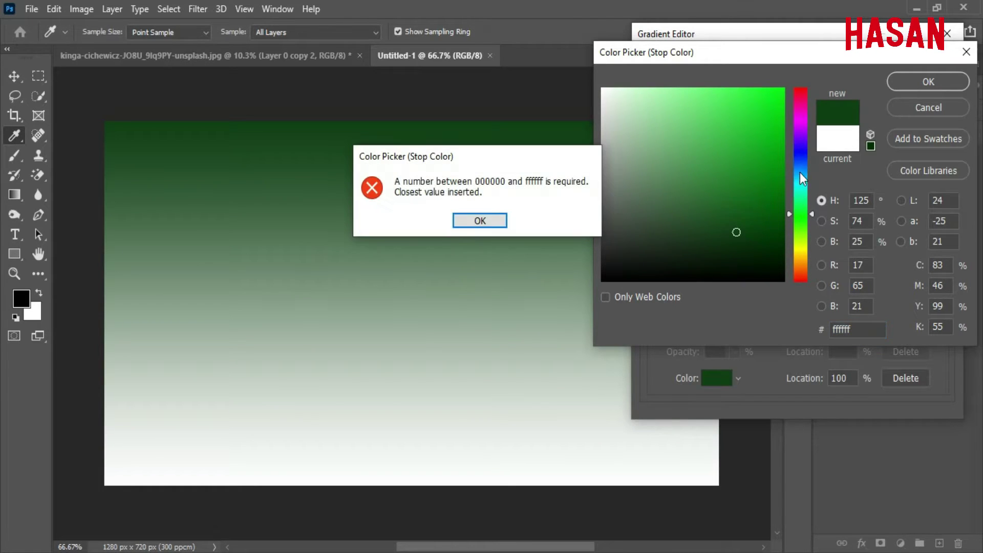
{"action": "left_click", "coordinate": [466, 220]}
Step: Pick a medium blue of about RGB 18, 121, 169 for the gradient's end stop and accept the gradient
{"action": "left_click_drag", "start_coordinate": [802, 186], "coordinate": [806, 176]}
{"action": "left_click", "coordinate": [764, 158]}
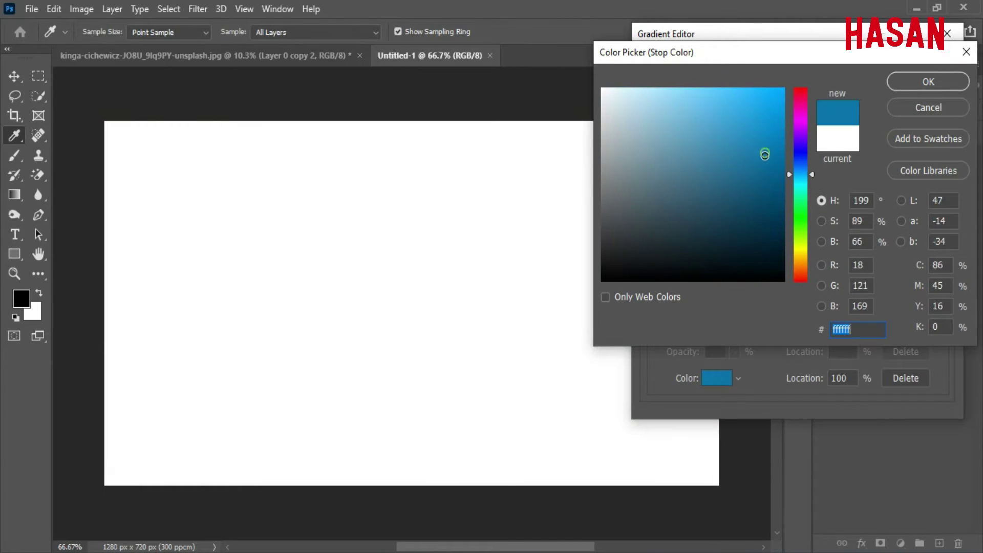
{"action": "left_click", "coordinate": [929, 82]}
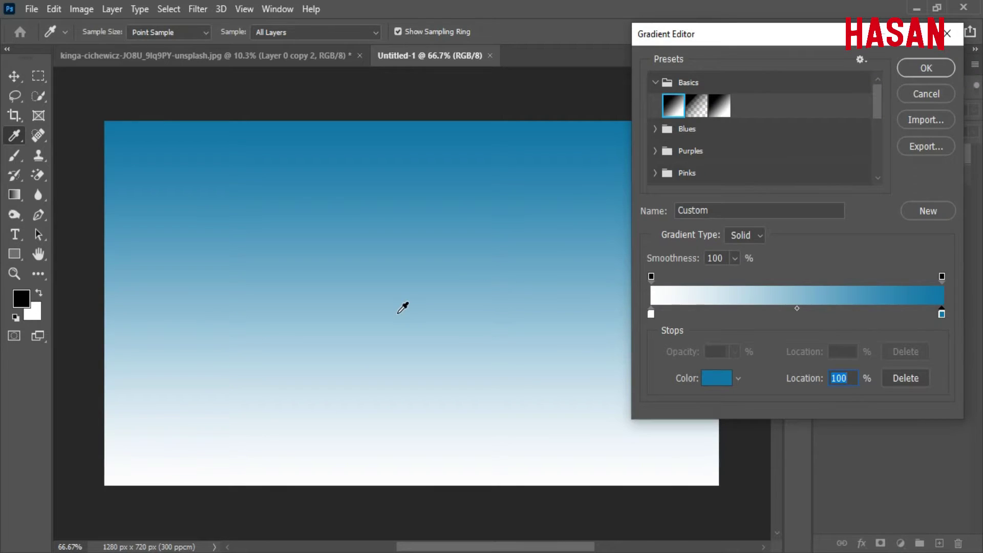
{"action": "left_click", "coordinate": [928, 66]}
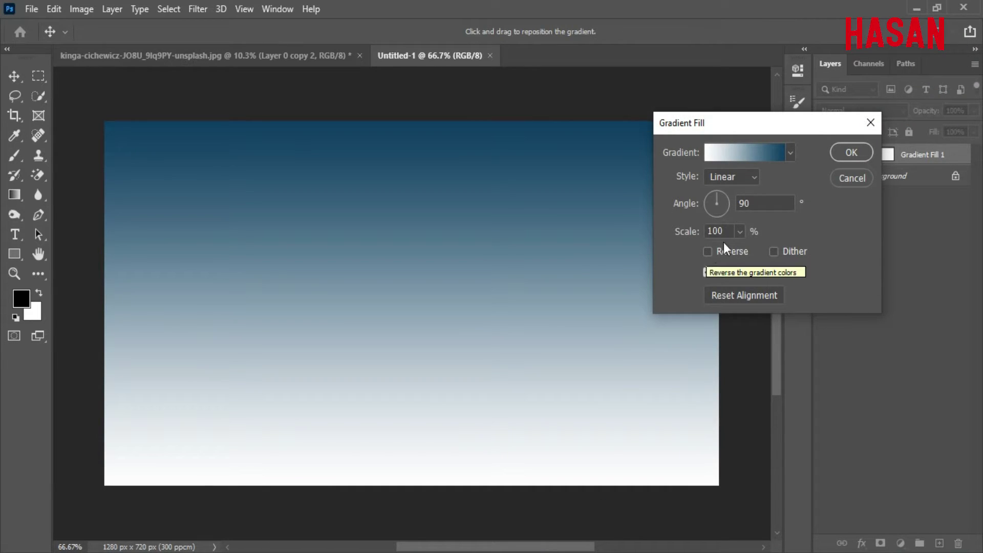
Step: Make the gradient fill radial with a scale of 221% and apply it
{"action": "left_click", "coordinate": [749, 180]}
{"action": "left_click", "coordinate": [722, 204]}
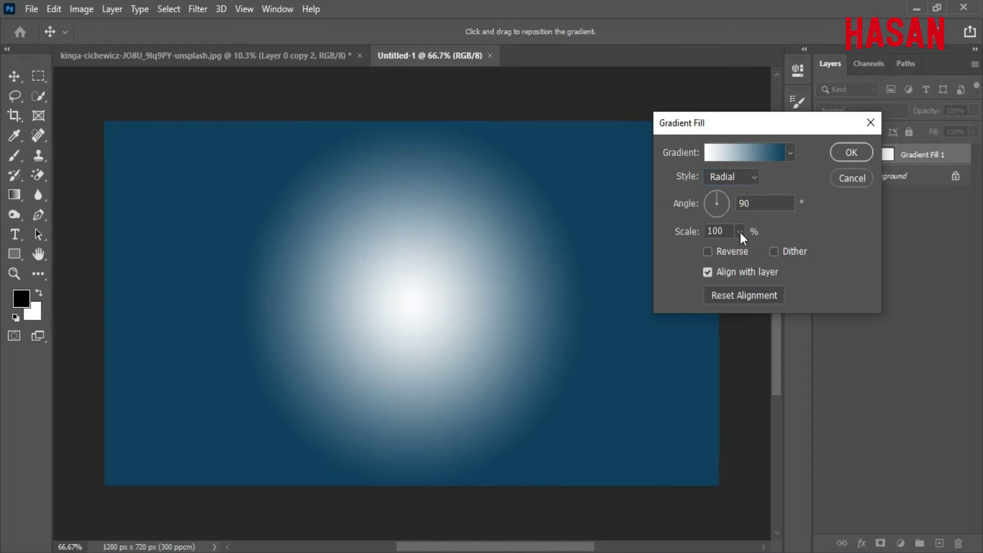
{"action": "left_click", "coordinate": [740, 232]}
{"action": "left_click_drag", "start_coordinate": [737, 251], "coordinate": [747, 251]}
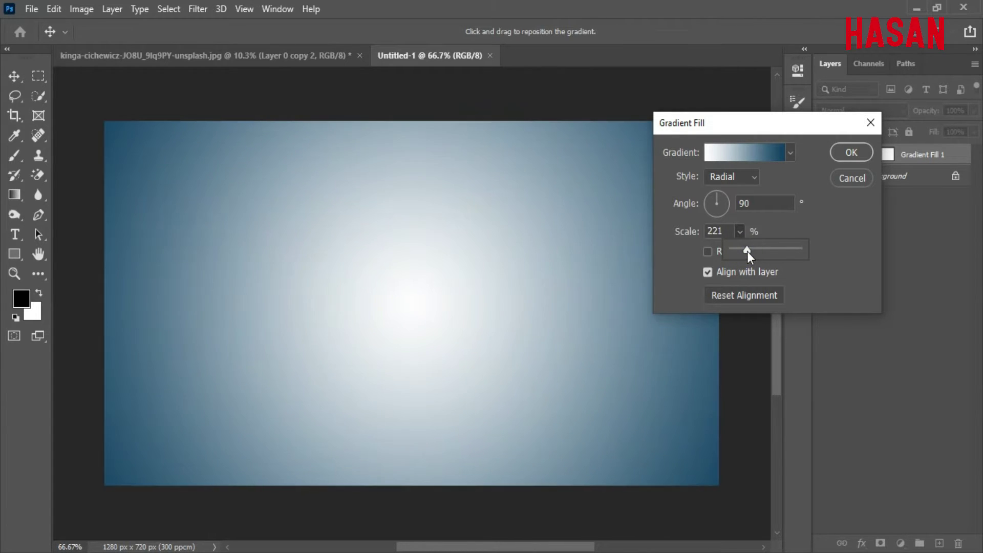
{"action": "left_click", "coordinate": [691, 233]}
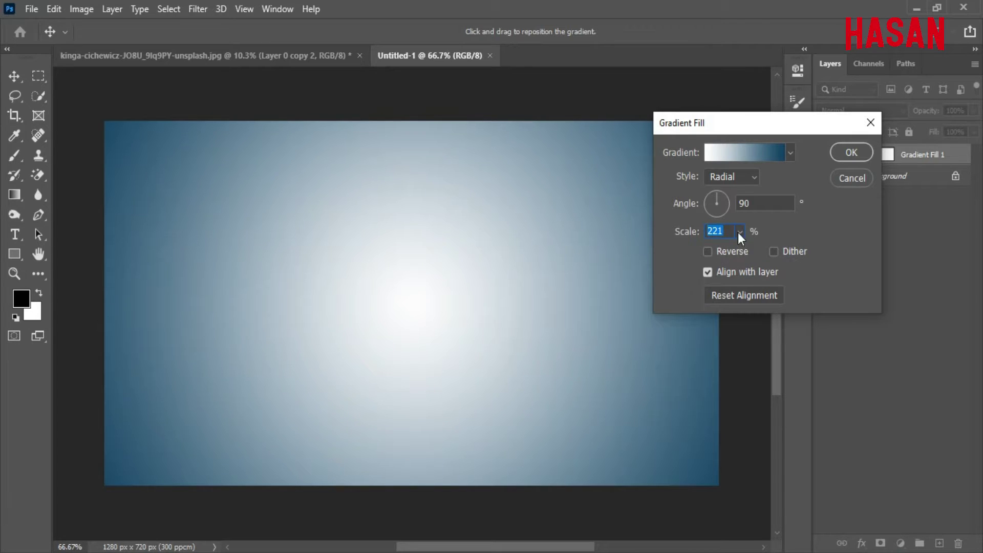
{"action": "left_click_drag", "start_coordinate": [738, 232], "coordinate": [739, 251]}
{"action": "left_click", "coordinate": [849, 150]}
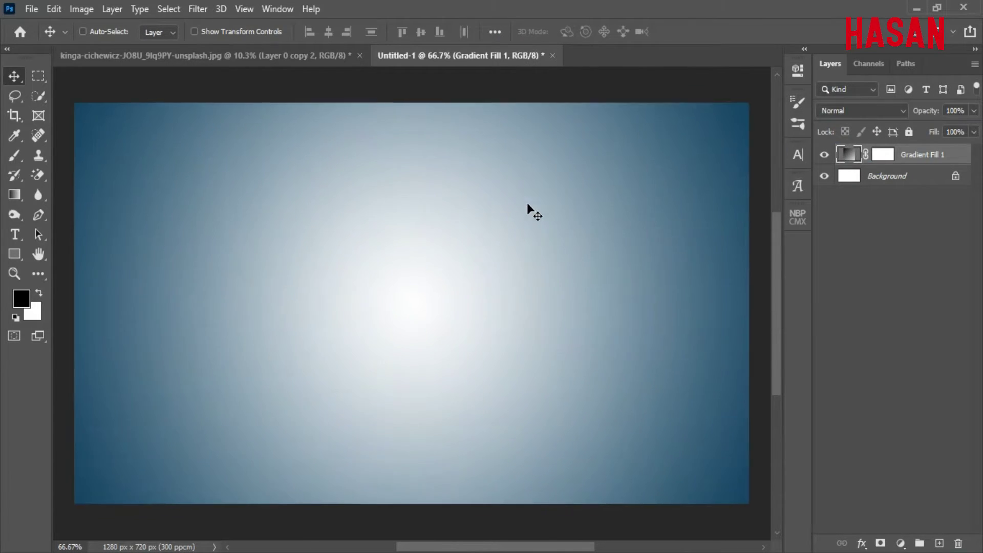
Step: Copy the cut-out Earth layer from the the-new-york-public-library image into the Untitled-1 document and minimise the source image
{"action": "key", "text": "ctrl+minus"}
{"action": "mouse_move", "coordinate": [491, 552]}
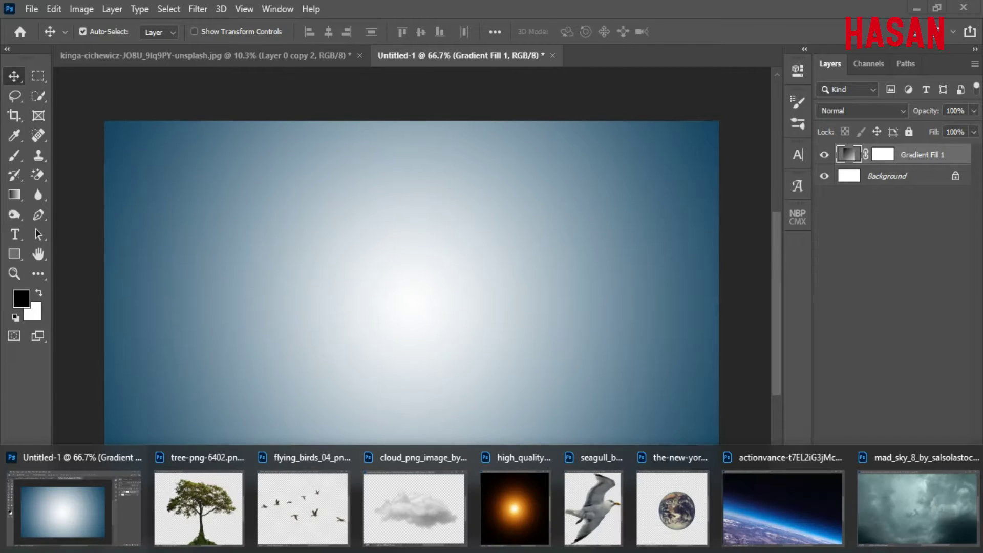
{"action": "left_click", "coordinate": [656, 497]}
{"action": "left_click_drag", "start_coordinate": [420, 149], "coordinate": [796, 60]}
{"action": "left_click_drag", "start_coordinate": [801, 295], "coordinate": [391, 294]}
{"action": "left_click_drag", "start_coordinate": [831, 54], "coordinate": [585, 64]}
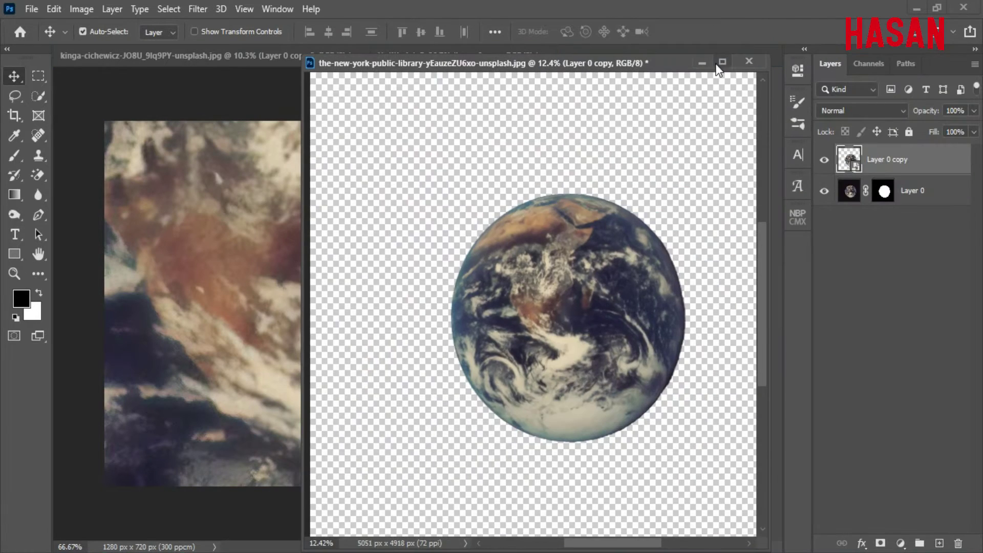
{"action": "left_click", "coordinate": [704, 62]}
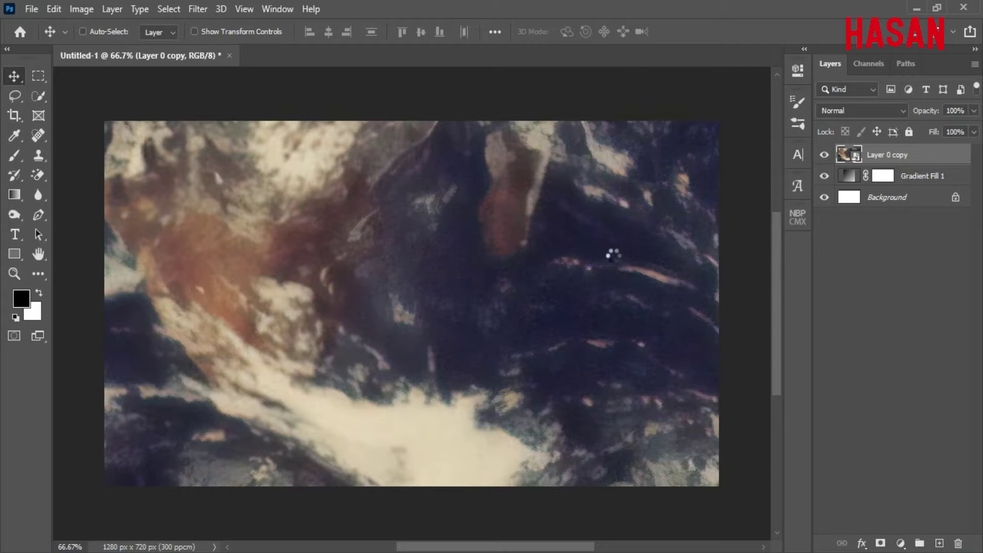
Step: Scale the Earth layer down to a complete globe in the lower middle of the canvas and apply the transform
{"action": "key", "text": "ctrl+t"}
{"action": "key", "text": "ctrl+minus"}
{"action": "key", "text": "ctrl+minus"}
{"action": "key", "text": "ctrl+minus"}
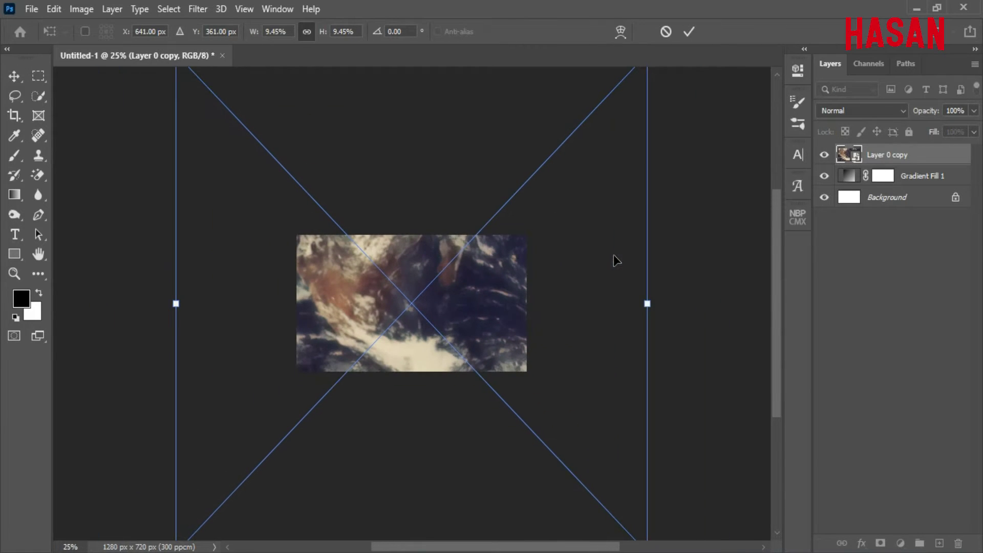
{"action": "left_click_drag", "start_coordinate": [647, 304], "coordinate": [454, 346]}
{"action": "key", "text": "ctrl+0"}
{"action": "left_click", "coordinate": [689, 32]}
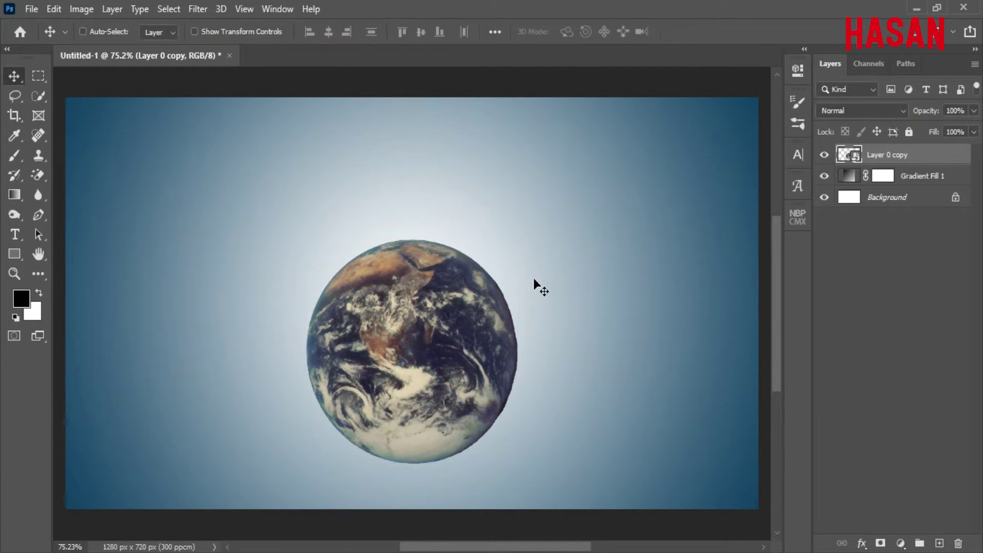
{"action": "left_click", "coordinate": [662, 197]}
{"action": "key", "text": "ctrl+0"}
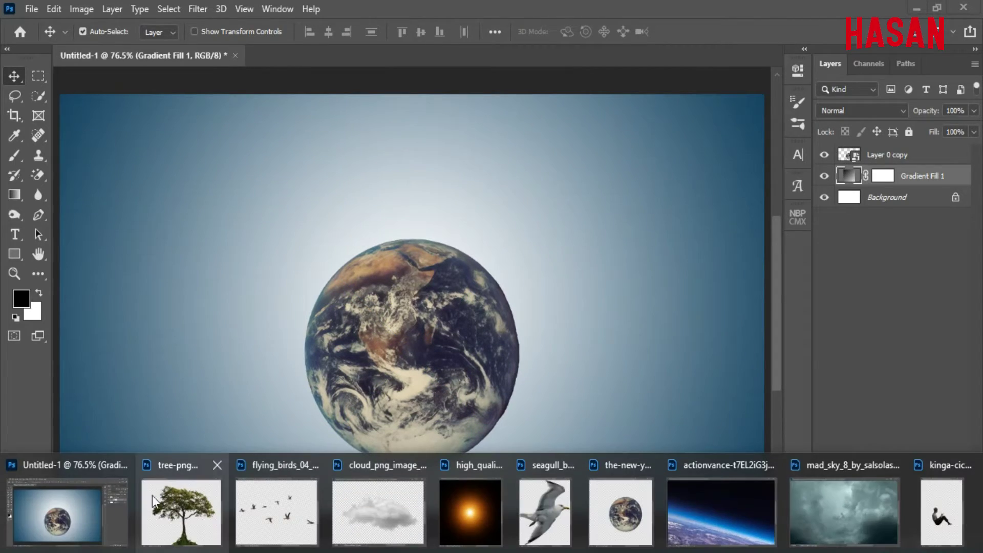
Step: Copy the tree from tree-png-6402.png into the Untitled-1 document and close the tree image
{"action": "left_click", "coordinate": [152, 495]}
{"action": "left_click_drag", "start_coordinate": [518, 98], "coordinate": [684, 84]}
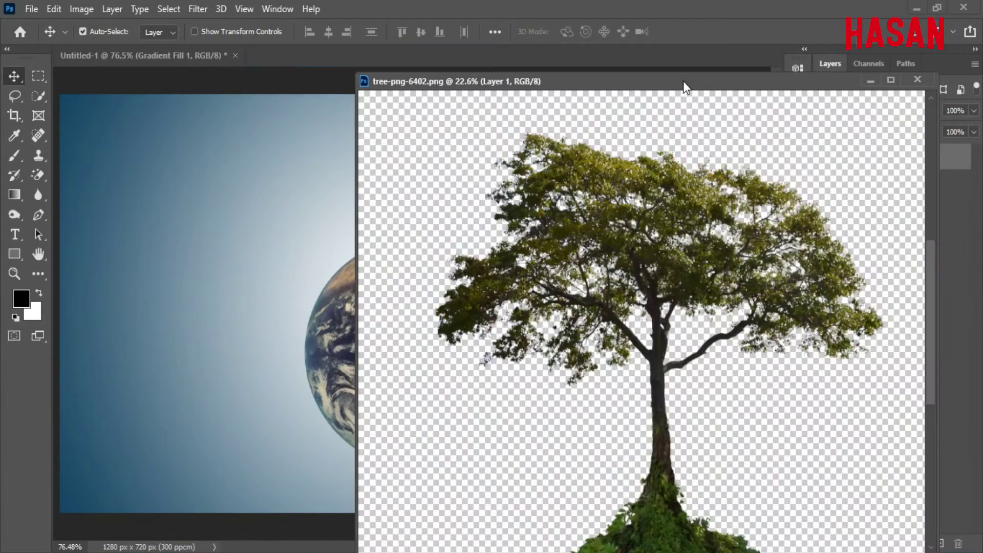
{"action": "left_click_drag", "start_coordinate": [460, 220], "coordinate": [329, 268]}
{"action": "left_click", "coordinate": [917, 80]}
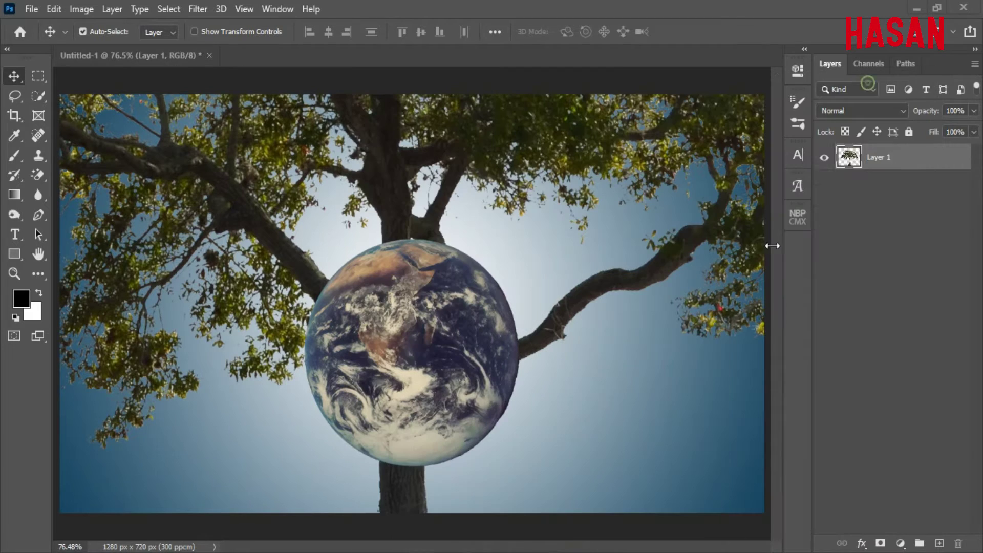
Step: Move the tree layer above the Earth layer and convert it to a smart object
{"action": "left_click_drag", "start_coordinate": [912, 181], "coordinate": [907, 151]}
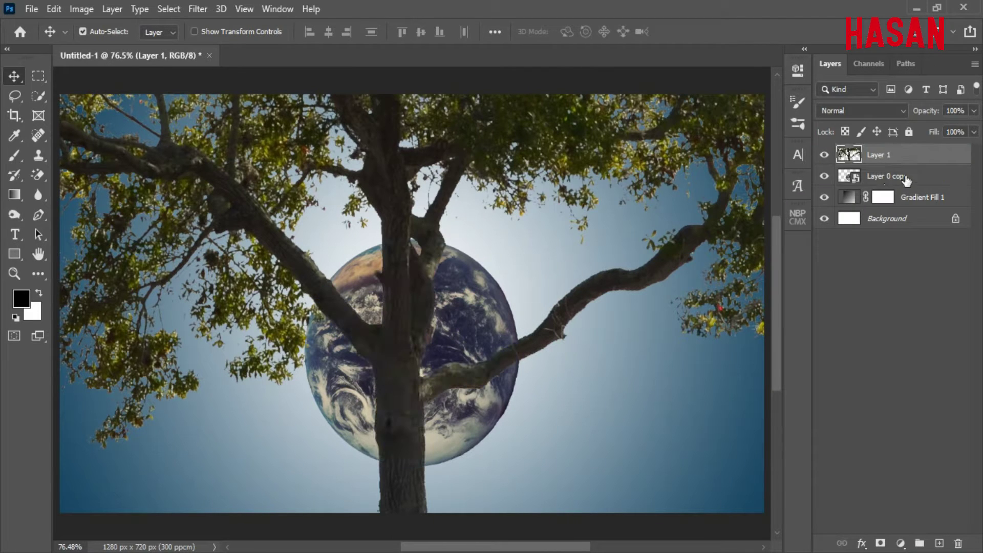
{"action": "right_click", "coordinate": [927, 155]}
{"action": "left_click", "coordinate": [828, 205]}
Step: Scale the tree down to 11.11% and move it onto the top of the globe
{"action": "key", "text": "ctrl+t"}
{"action": "key", "text": "ctrl+minus"}
{"action": "key", "text": "ctrl+minus"}
{"action": "key", "text": "ctrl+minus"}
{"action": "key", "text": "ctrl+minus"}
{"action": "left_click_drag", "start_coordinate": [660, 302], "coordinate": [449, 243]}
{"action": "key", "text": "ctrl+0"}
{"action": "left_click_drag", "start_coordinate": [561, 249], "coordinate": [482, 239]}
{"action": "left_click_drag", "start_coordinate": [418, 232], "coordinate": [419, 144]}
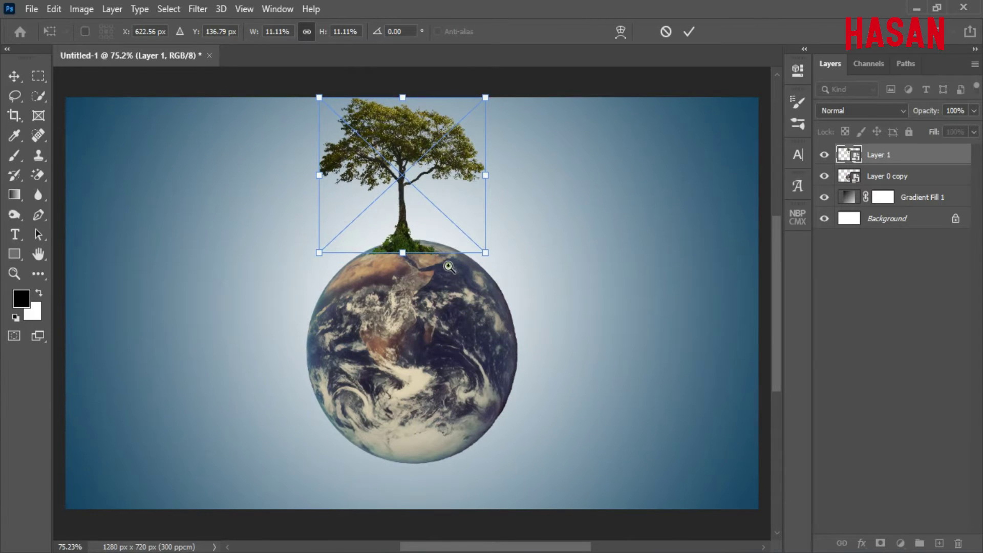
Step: Fine-tune the tree's position so its grassy base sits centred on the globe's upper edge, and apply the transform
{"action": "left_click_drag", "start_coordinate": [449, 266], "coordinate": [480, 265], "text": "ctrl"}
{"action": "left_click_drag", "start_coordinate": [413, 242], "coordinate": [435, 297]}
{"action": "scroll", "coordinate": [440, 307], "scroll_direction": "up", "scroll_amount": 2}
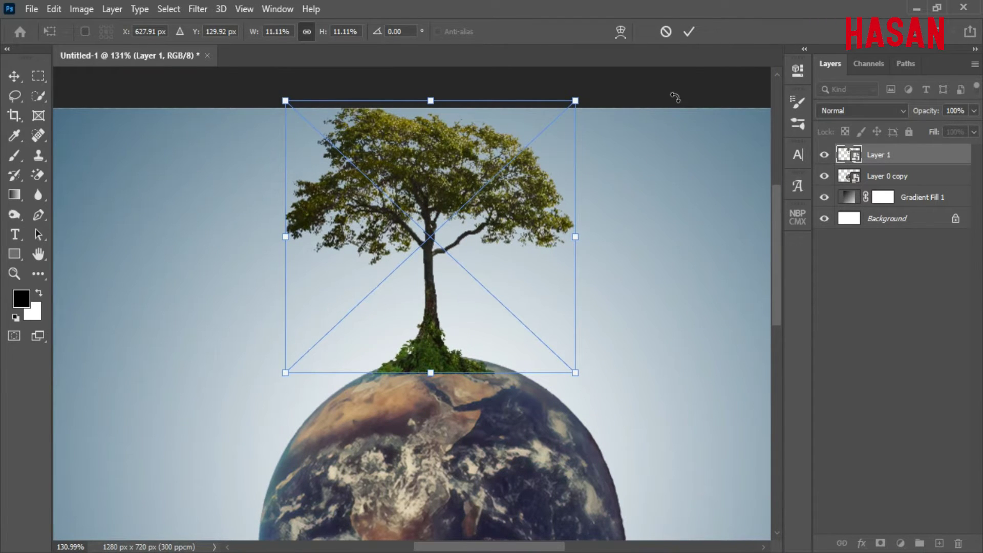
{"action": "left_click", "coordinate": [689, 31]}
{"action": "key", "text": "ctrl+0"}
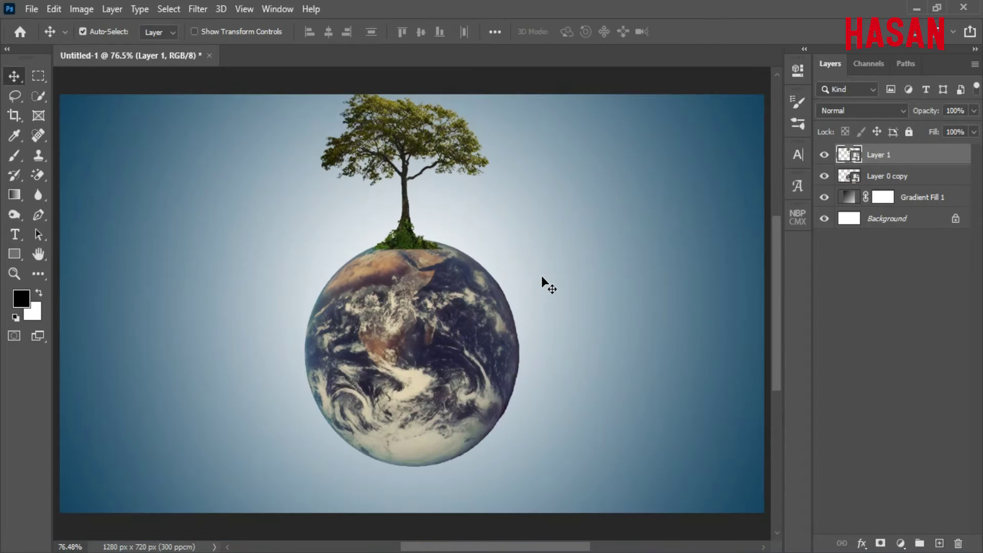
Step: Move the tree and Earth layers together straight down by about 26 px
{"action": "left_click", "coordinate": [894, 175], "text": "shift"}
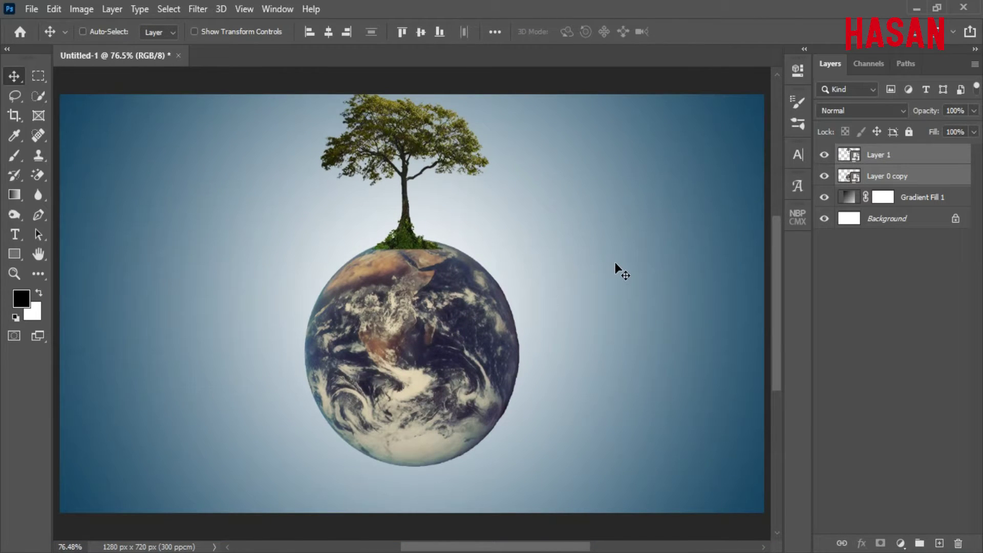
{"action": "key", "text": "ctrl+t"}
{"action": "left_click_drag", "start_coordinate": [435, 291], "coordinate": [434, 302]}
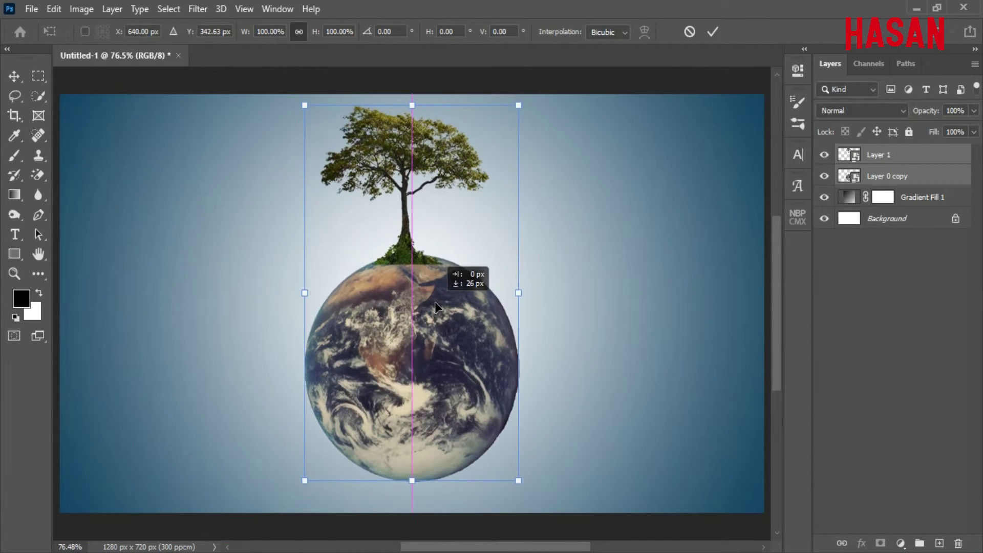
{"action": "left_click", "coordinate": [713, 32]}
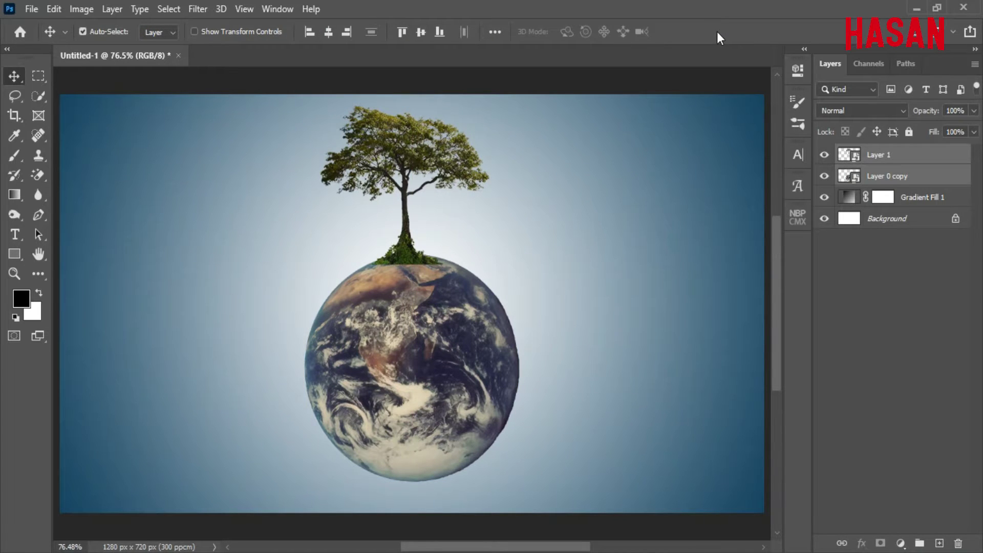
Step: Add a layer mask to the tree layer, Layer 1
{"action": "left_click", "coordinate": [881, 161]}
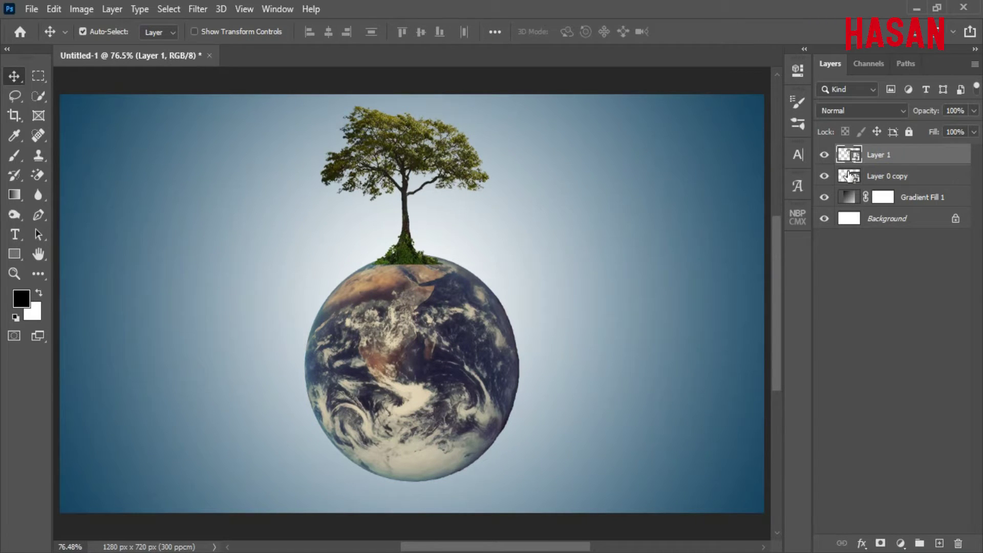
{"action": "left_click", "coordinate": [825, 154]}
{"action": "left_click", "coordinate": [825, 154]}
{"action": "left_click", "coordinate": [880, 543]}
{"action": "left_click", "coordinate": [849, 155]}
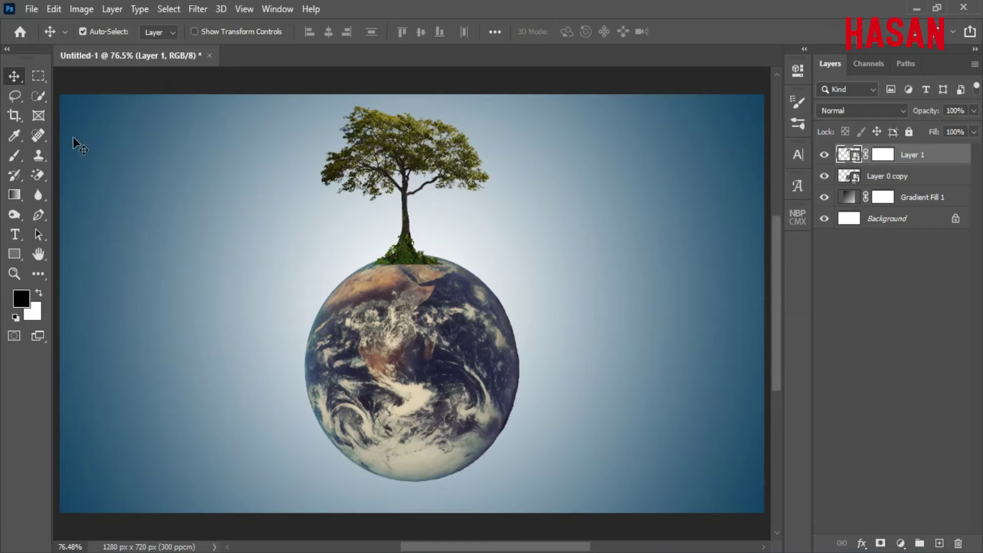
Step: Set up a soft round black brush of 108 px with 8% flow for painting on the tree's layer mask
{"action": "left_click", "coordinate": [14, 155]}
{"action": "scroll", "coordinate": [426, 245], "scroll_direction": "up", "scroll_amount": 3}
{"action": "right_click", "coordinate": [430, 246]}
{"action": "left_click", "coordinate": [504, 348]}
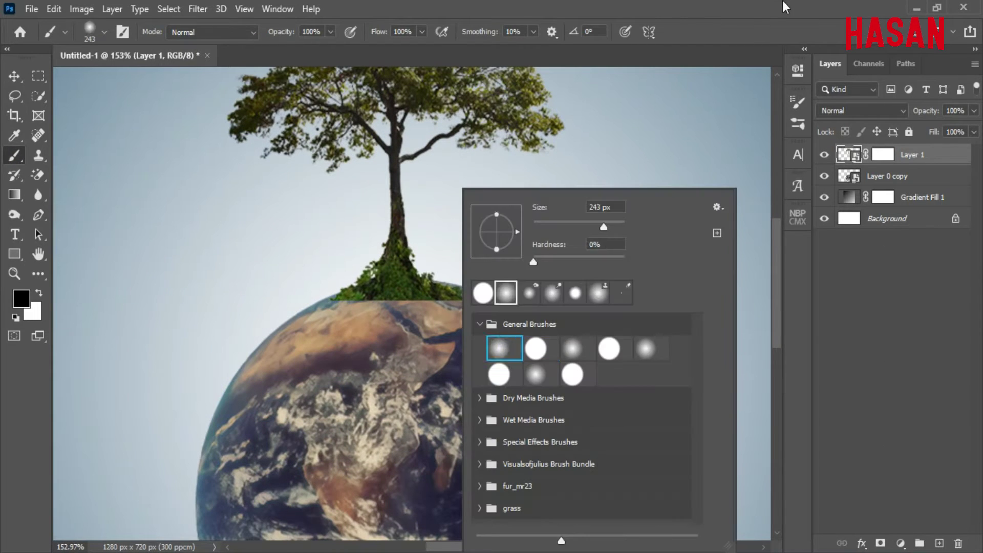
{"action": "left_click", "coordinate": [786, 7]}
{"action": "left_click", "coordinate": [884, 154]}
{"action": "left_click_drag", "start_coordinate": [516, 230], "coordinate": [432, 251]}
{"action": "left_click_drag", "start_coordinate": [380, 32], "coordinate": [326, 37]}
{"action": "left_click", "coordinate": [39, 293]}
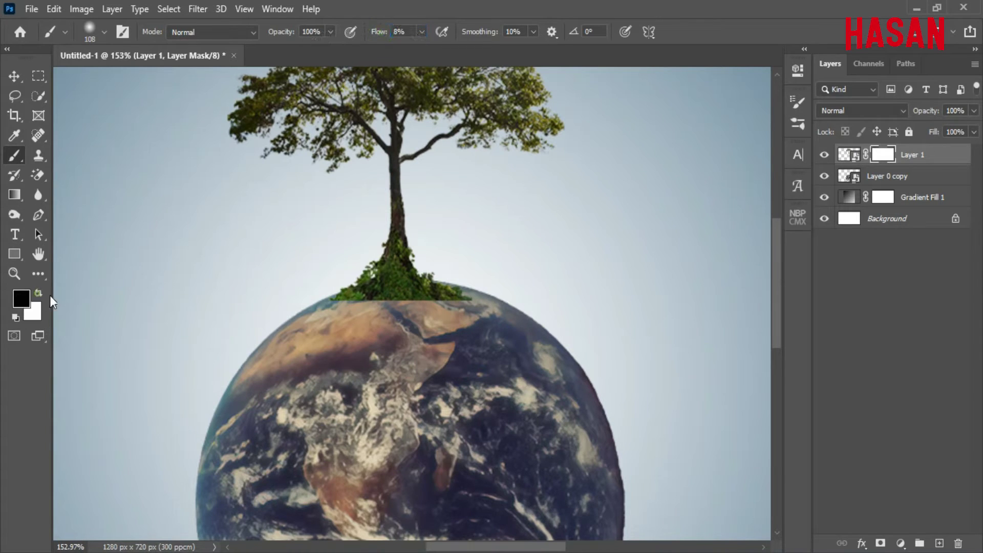
Step: Paint black on Layer 1's mask along the tree's grassy base to fade its hard lower edge into the globe
{"action": "mouse_move", "coordinate": [371, 334]}
{"action": "left_mouse_down"}
{"action": "mouse_move", "coordinate": [466, 259]}
{"action": "mouse_move", "coordinate": [489, 269]}
{"action": "left_mouse_up"}
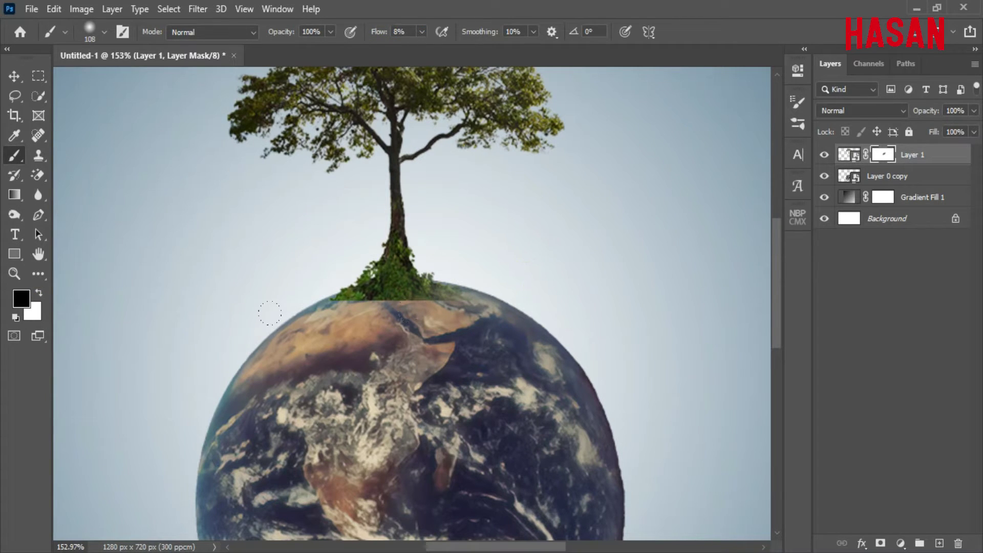
{"action": "left_click_drag", "start_coordinate": [269, 313], "coordinate": [297, 262]}
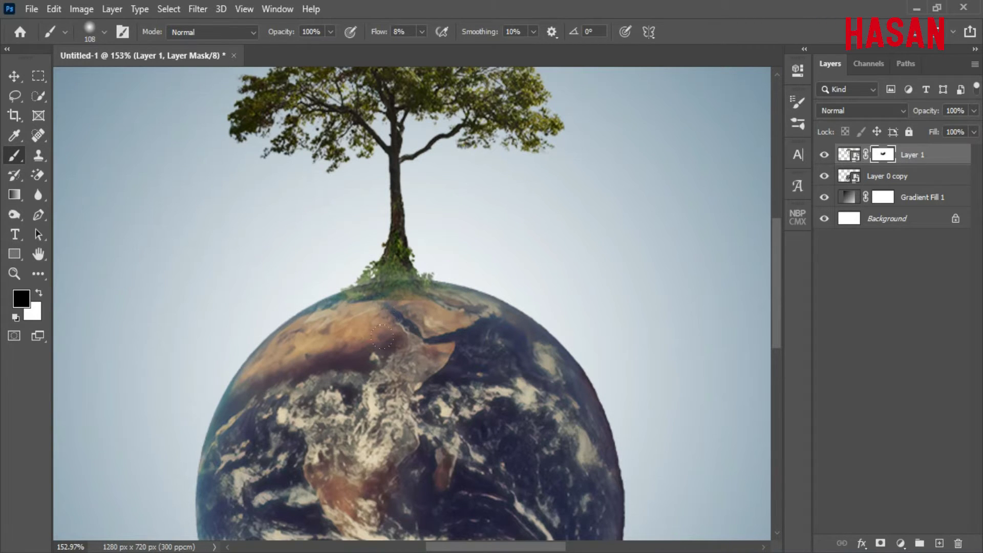
{"action": "left_click_drag", "start_coordinate": [435, 321], "coordinate": [481, 324]}
Step: Restore some foliage around the foot of the trunk on the mask with a 51 px white brush, and reset the foreground to black
{"action": "mouse_move", "coordinate": [433, 376]}
{"action": "left_mouse_down"}
{"action": "mouse_move", "coordinate": [544, 323]}
{"action": "mouse_move", "coordinate": [464, 359]}
{"action": "left_mouse_up"}
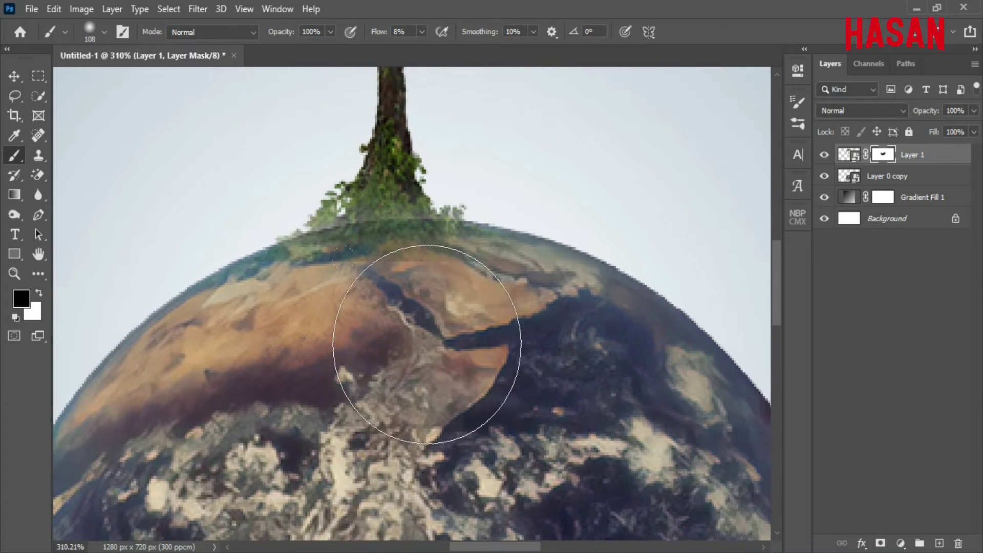
{"action": "left_click_drag", "start_coordinate": [397, 369], "coordinate": [331, 378]}
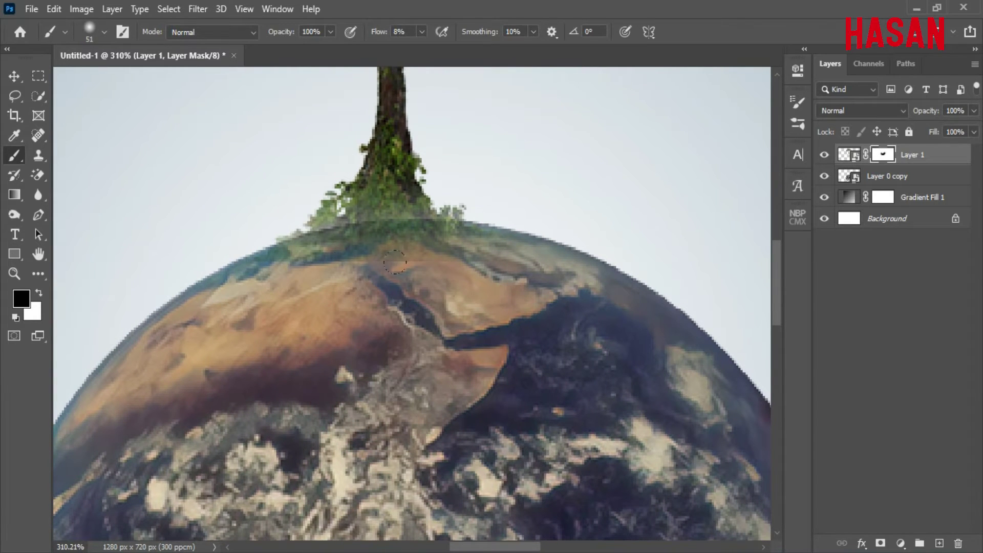
{"action": "left_click", "coordinate": [39, 295]}
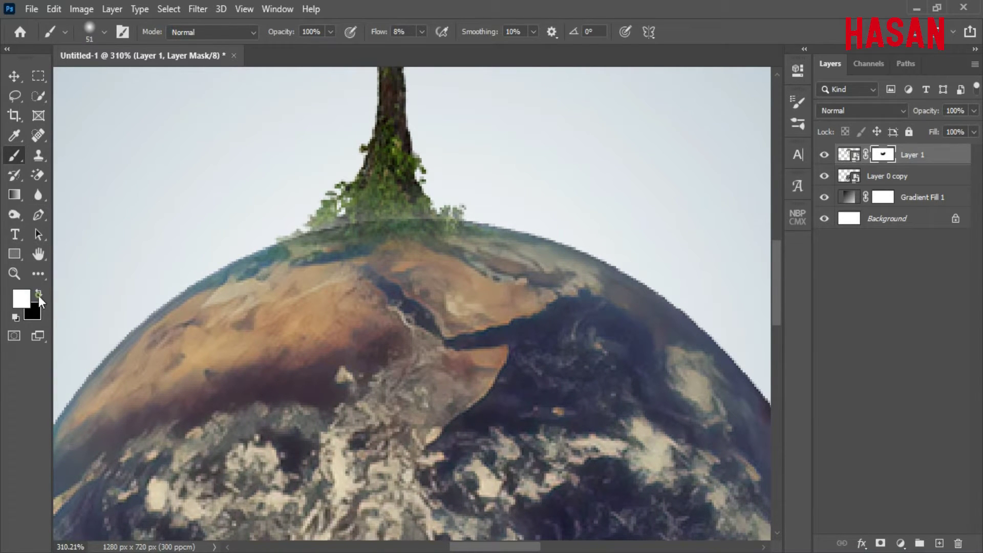
{"action": "left_click_drag", "start_coordinate": [324, 214], "coordinate": [451, 221]}
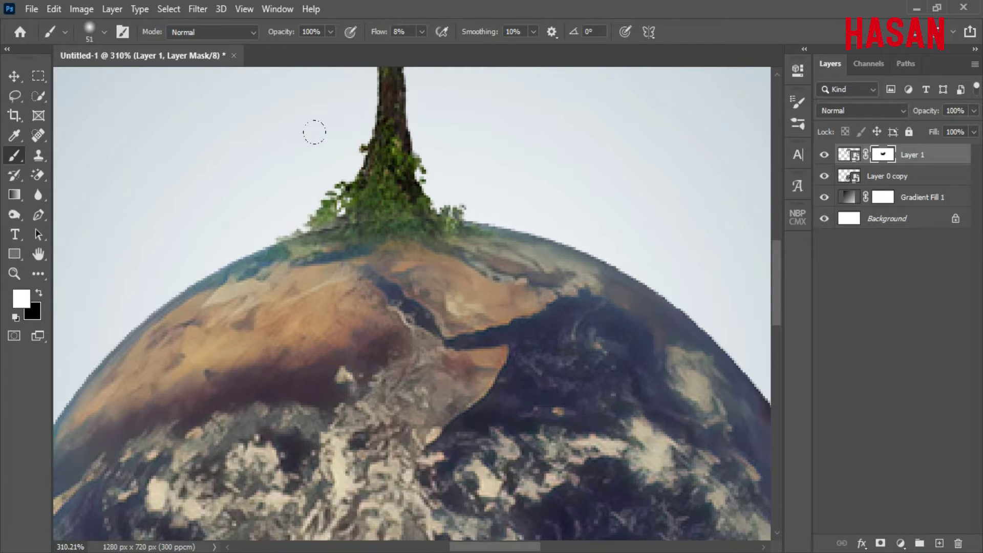
{"action": "left_click", "coordinate": [39, 294]}
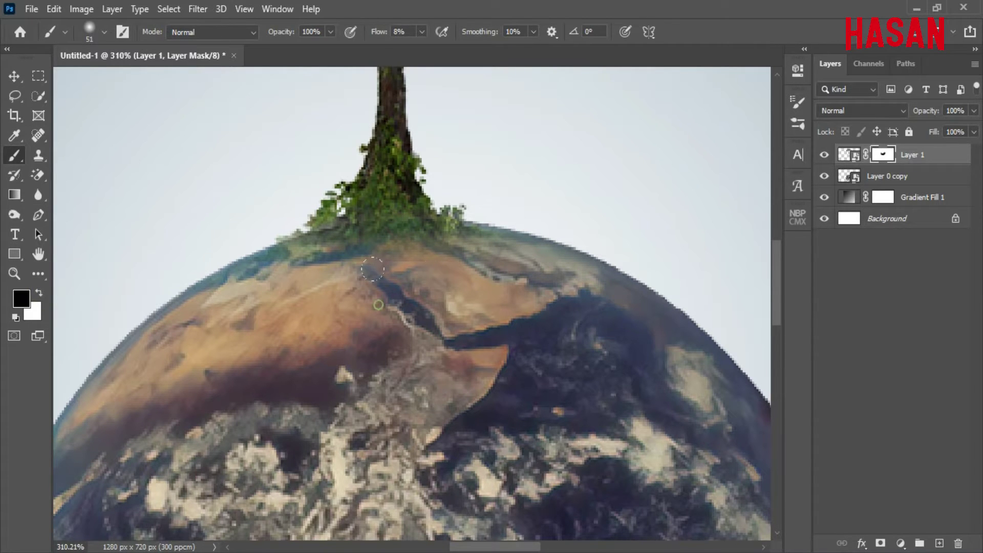
{"action": "scroll", "coordinate": [356, 306], "scroll_direction": "down", "scroll_amount": 5}
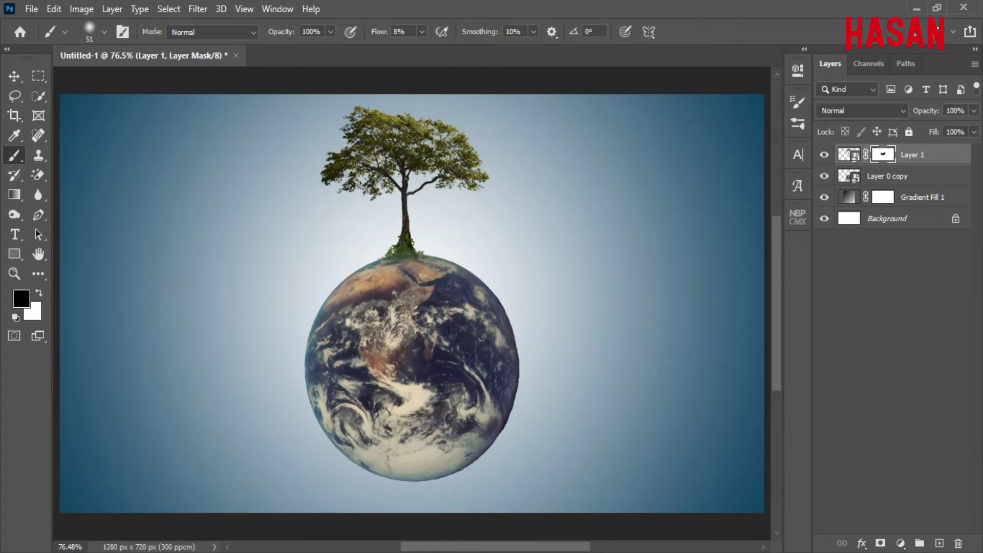
Step: Copy the cut-out of the seated man reading from its separate image into the Untitled-1 composition
{"action": "mouse_move", "coordinate": [359, 551]}
{"action": "left_click", "coordinate": [945, 514]}
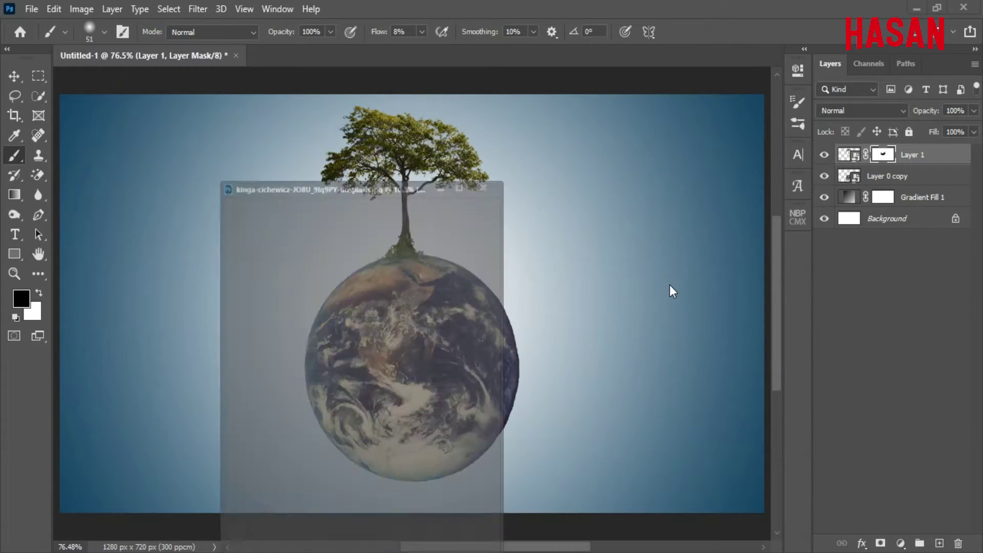
{"action": "left_click_drag", "start_coordinate": [347, 147], "coordinate": [870, 22]}
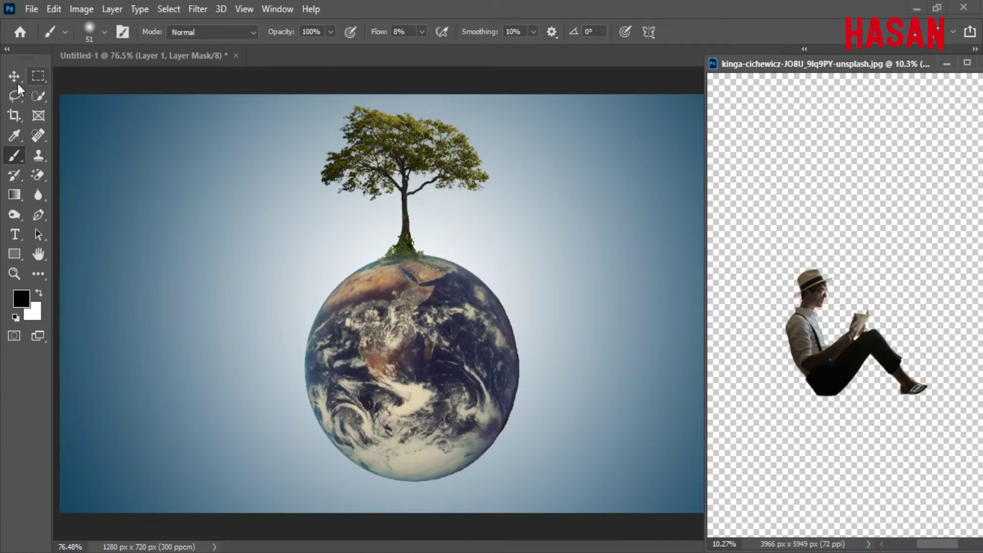
{"action": "key", "text": "v"}
{"action": "left_click_drag", "start_coordinate": [844, 327], "coordinate": [441, 335]}
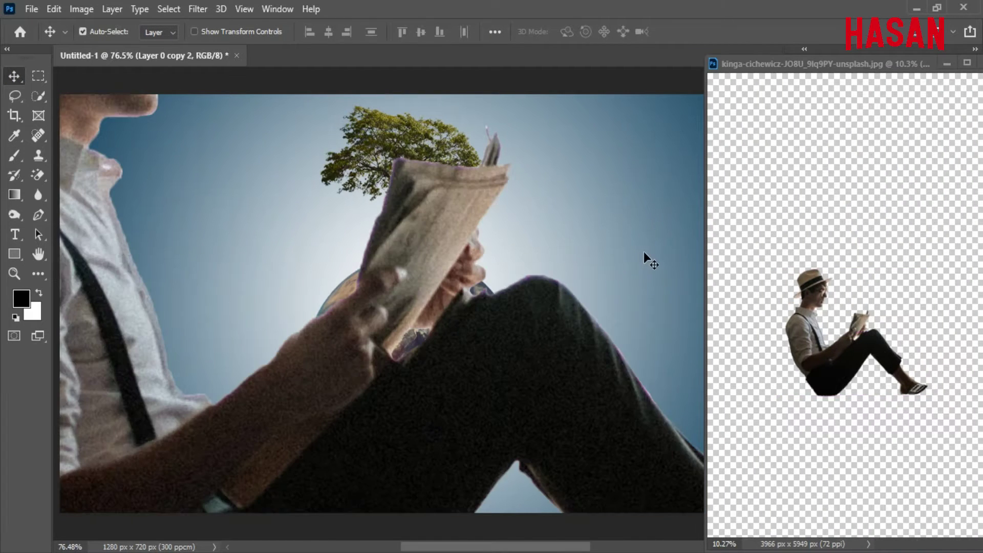
{"action": "left_click_drag", "start_coordinate": [912, 65], "coordinate": [836, 73]}
{"action": "left_click", "coordinate": [869, 70]}
{"action": "left_click", "coordinate": [440, 273]}
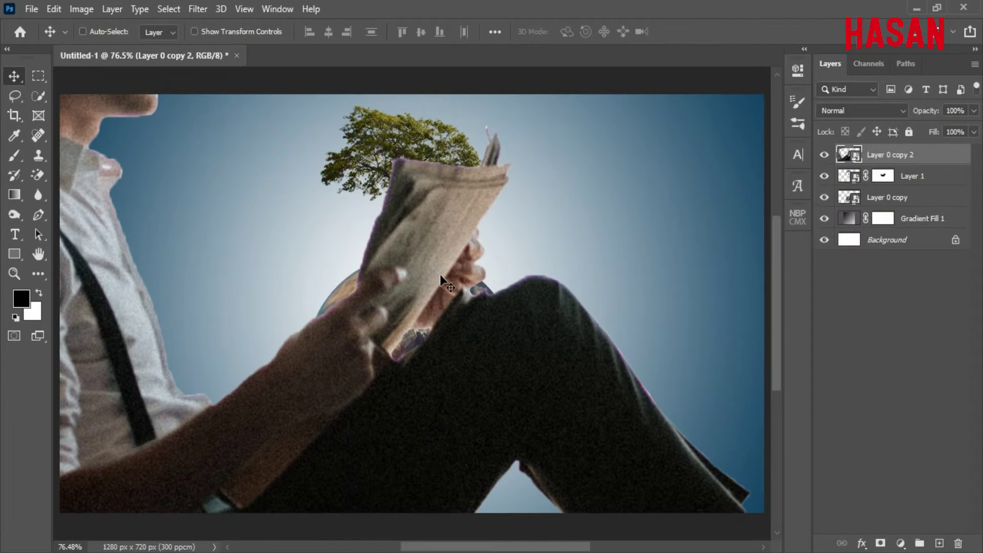
Step: Scale the reading man's layer down to about 1.43% and place him over the globe in front of the tree
{"action": "key", "text": "ctrl+t"}
{"action": "key", "text": "ctrl+minus"}
{"action": "key", "text": "ctrl+minus"}
{"action": "key", "text": "ctrl+minus"}
{"action": "key", "text": "ctrl+minus"}
{"action": "key", "text": "ctrl+minus"}
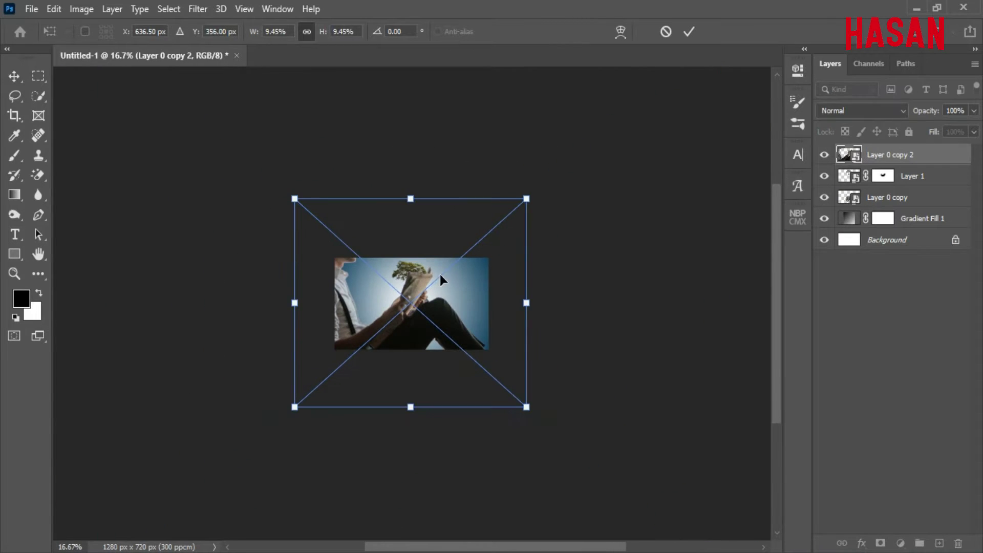
{"action": "left_click_drag", "start_coordinate": [523, 307], "coordinate": [574, 297]}
{"action": "key", "text": "ctrl+0"}
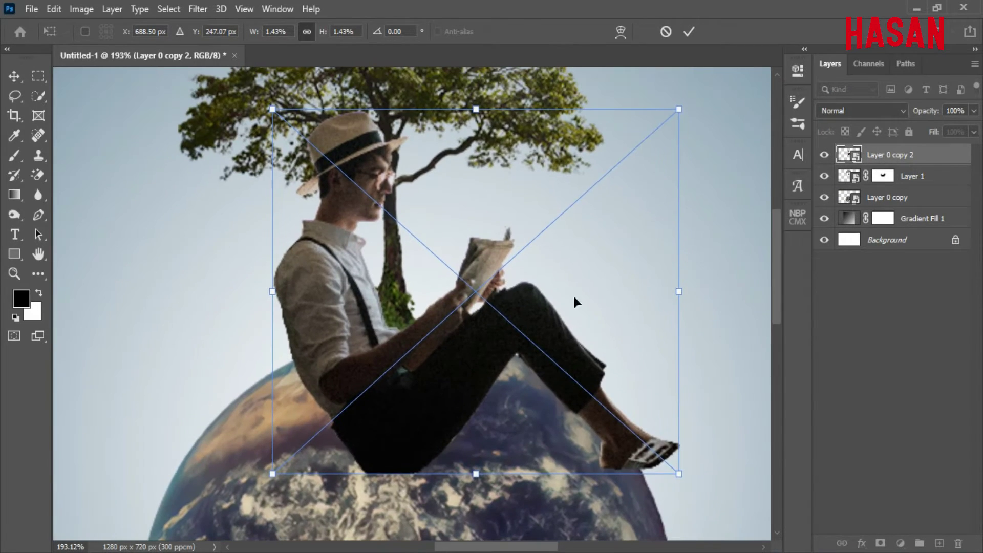
Step: Reduce the man to about 0.57%, rotate him about 16.58°, and seat him on the globe against the tree trunk
{"action": "left_click_drag", "start_coordinate": [675, 293], "coordinate": [552, 296]}
{"action": "left_click_drag", "start_coordinate": [453, 319], "coordinate": [451, 301]}
{"action": "left_click_drag", "start_coordinate": [573, 189], "coordinate": [584, 223]}
{"action": "key", "text": "ctrl+0"}
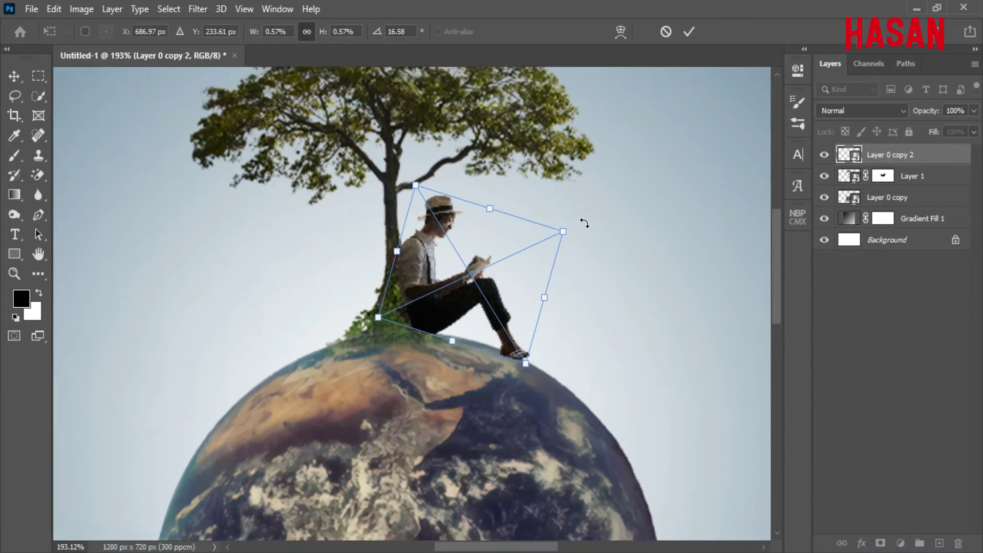
Step: Fine-tune how the man sits against the trunk and on the globe's curve, and apply the transform
{"action": "mouse_move", "coordinate": [496, 210]}
{"action": "left_mouse_down"}
{"action": "mouse_move", "coordinate": [485, 196]}
{"action": "mouse_move", "coordinate": [486, 215]}
{"action": "left_mouse_up"}
{"action": "left_click_drag", "start_coordinate": [428, 244], "coordinate": [520, 287]}
{"action": "left_click", "coordinate": [689, 32]}
{"action": "key", "text": "ctrl+0"}
{"action": "left_click_drag", "start_coordinate": [448, 277], "coordinate": [472, 271]}
{"action": "key", "text": "ctrl+0"}
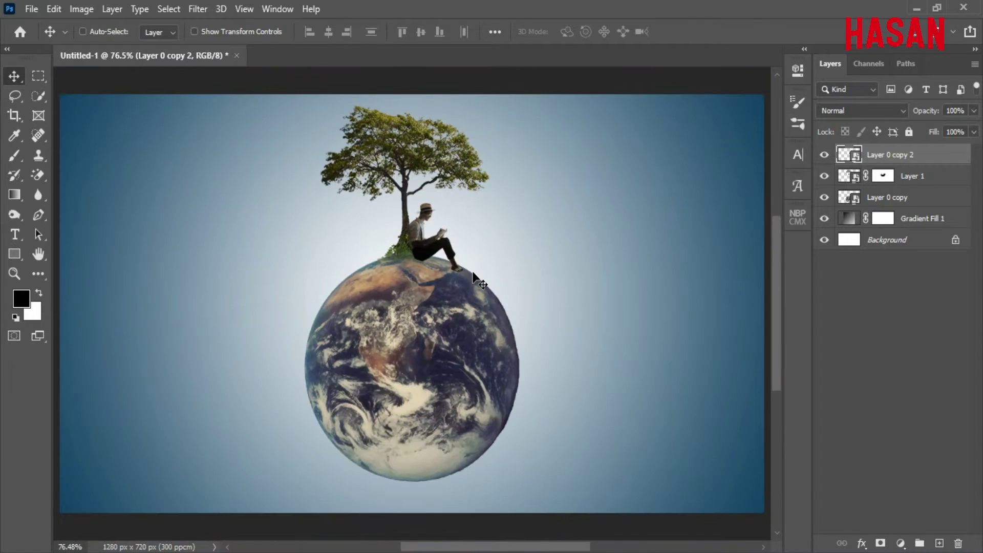
Step: Duplicate the tree layer, Layer 1, and move the copy above the man's layer, Layer 0 copy 2
{"action": "key", "text": "ctrl"}
{"action": "left_click", "coordinate": [918, 180]}
{"action": "left_click", "coordinate": [824, 176]}
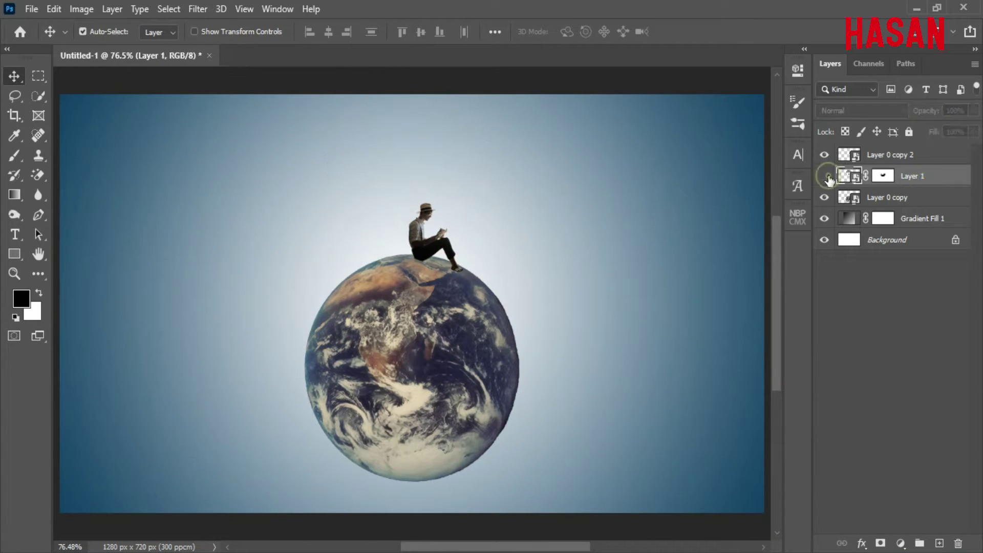
{"action": "left_click", "coordinate": [824, 176]}
{"action": "right_click", "coordinate": [909, 179]}
{"action": "left_click", "coordinate": [766, 45]}
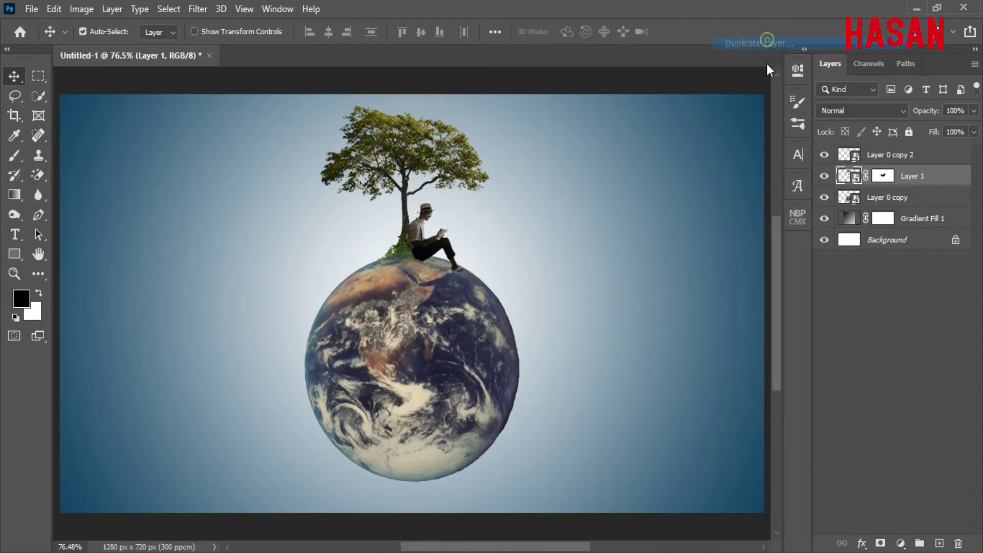
{"action": "left_click", "coordinate": [601, 141]}
{"action": "left_click_drag", "start_coordinate": [913, 179], "coordinate": [909, 148]}
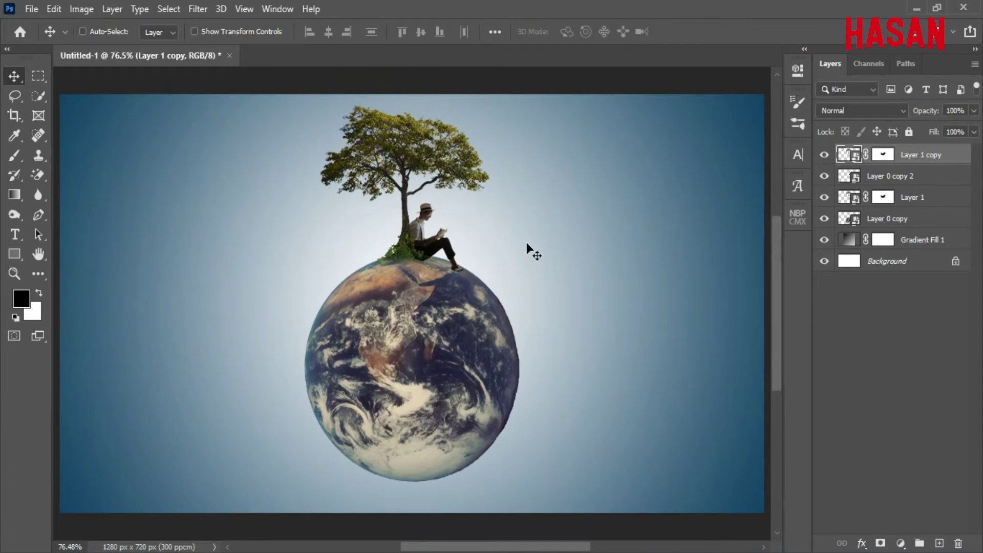
Step: Target the mask of Layer 1 copy and load the outline of the man's layer as a selection
{"action": "left_click_drag", "start_coordinate": [425, 219], "coordinate": [499, 304]}
{"action": "left_click_drag", "start_coordinate": [499, 304], "coordinate": [492, 261]}
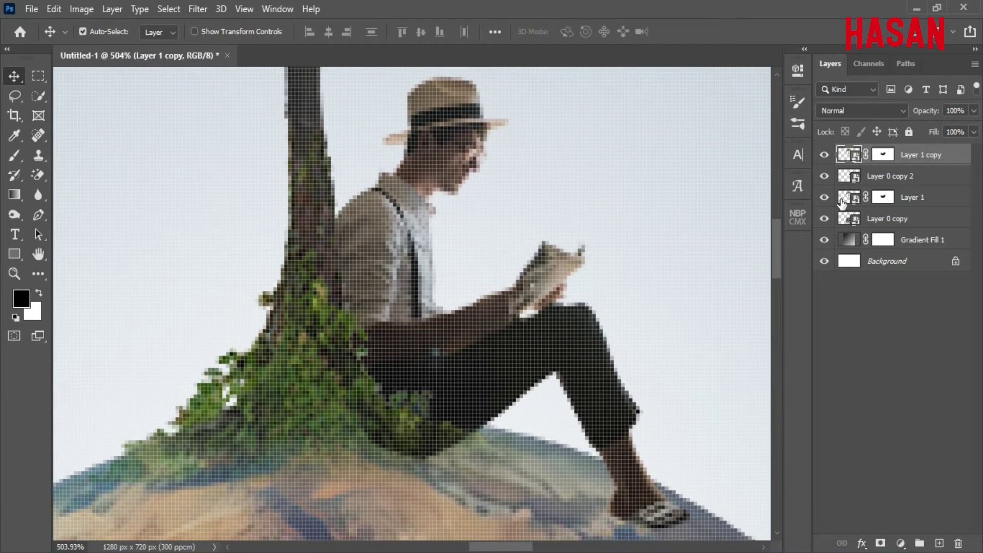
{"action": "left_click", "coordinate": [823, 155]}
{"action": "left_click", "coordinate": [822, 154]}
{"action": "left_click", "coordinate": [882, 154]}
{"action": "left_click", "coordinate": [849, 176], "text": "ctrl"}
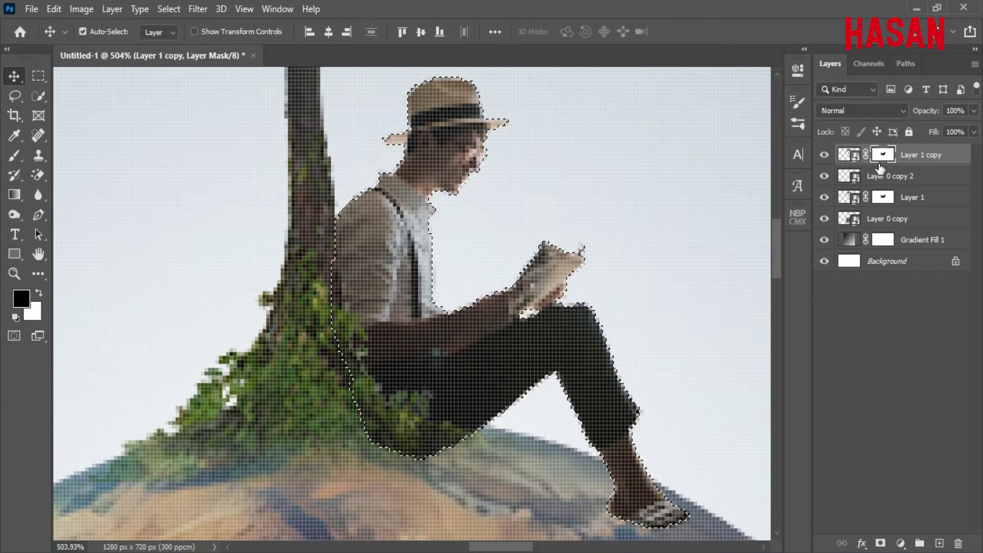
Step: Paint black at 11% flow on the mask inside the selection to clear the foliage covering the man, and deselect
{"action": "left_click", "coordinate": [14, 155]}
{"action": "left_click_drag", "start_coordinate": [377, 33], "coordinate": [376, 33]}
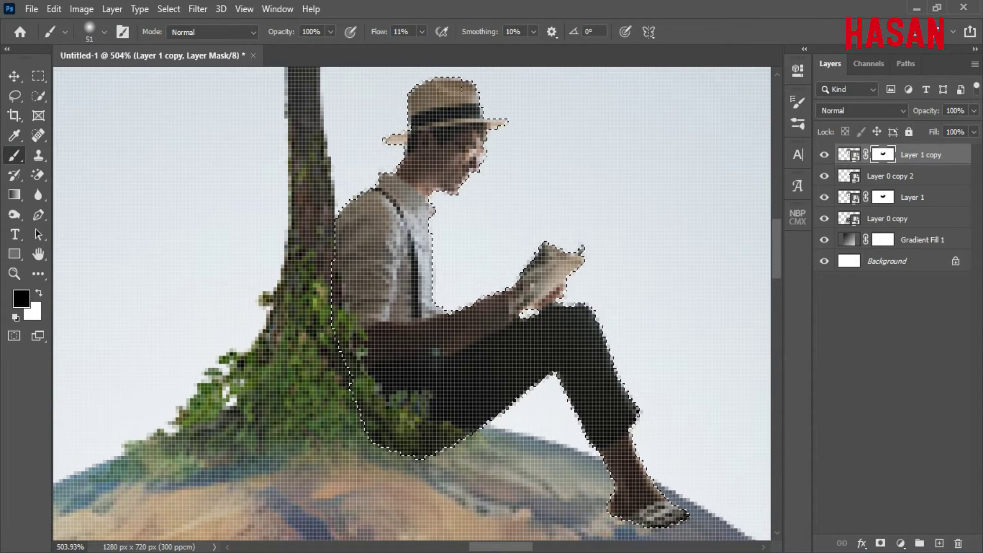
{"action": "mouse_move", "coordinate": [353, 317]}
{"action": "left_mouse_down"}
{"action": "mouse_move", "coordinate": [359, 354]}
{"action": "mouse_move", "coordinate": [336, 241]}
{"action": "left_mouse_up"}
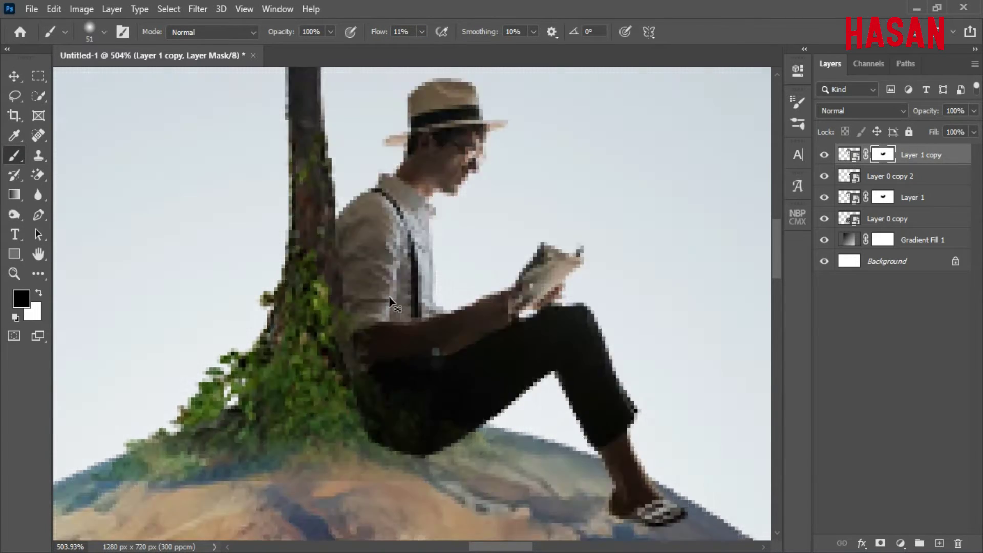
{"action": "key", "text": "ctrl+0"}
{"action": "mouse_move", "coordinate": [417, 222]}
{"action": "left_mouse_down"}
{"action": "mouse_move", "coordinate": [496, 311]}
{"action": "mouse_move", "coordinate": [498, 278]}
{"action": "left_mouse_up"}
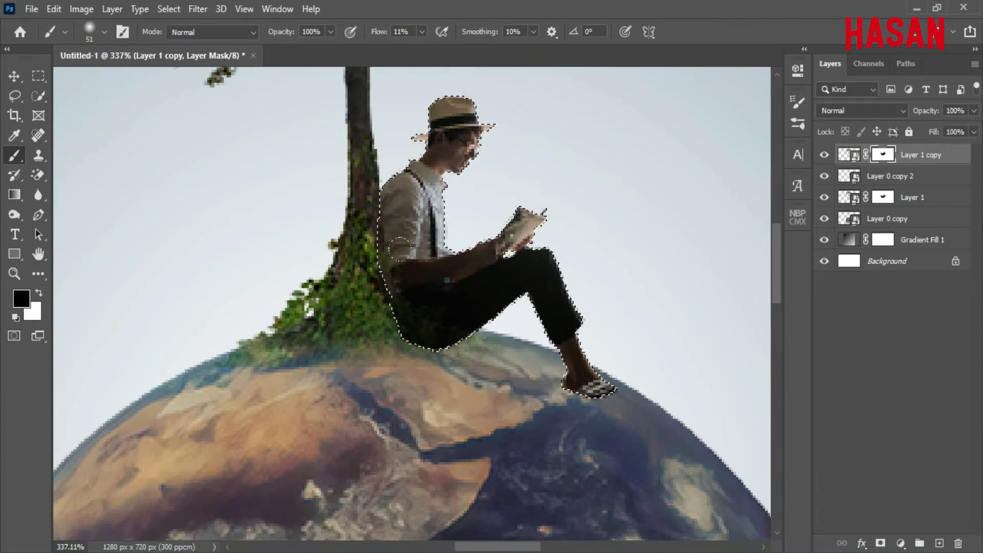
{"action": "left_click", "coordinate": [14, 76]}
{"action": "left_click", "coordinate": [167, 10]}
{"action": "left_click", "coordinate": [183, 39]}
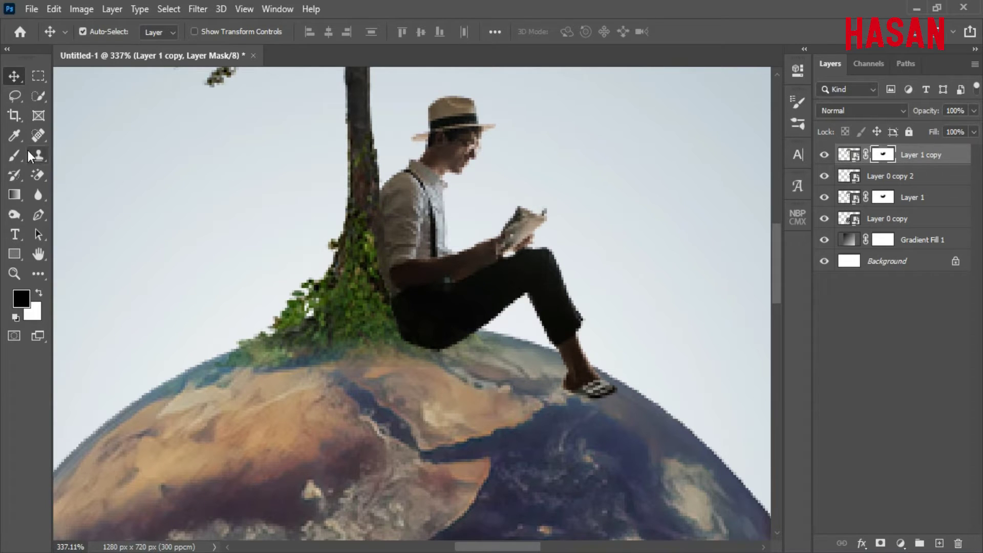
Step: Set the brush flow to 20% and soften the foliage at the tree's base on Layer 1 copy's mask
{"action": "left_click", "coordinate": [14, 156]}
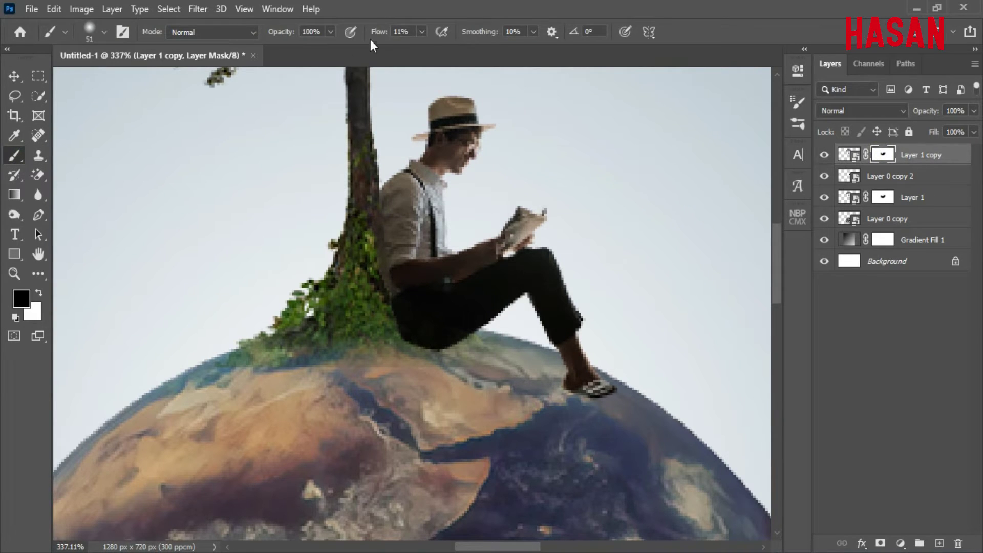
{"action": "key", "text": "shift+2"}
{"action": "mouse_move", "coordinate": [153, 370]}
{"action": "left_mouse_down"}
{"action": "mouse_move", "coordinate": [155, 299]}
{"action": "mouse_move", "coordinate": [377, 307]}
{"action": "left_mouse_up"}
{"action": "scroll", "coordinate": [204, 296], "scroll_direction": "up", "scroll_amount": 2}
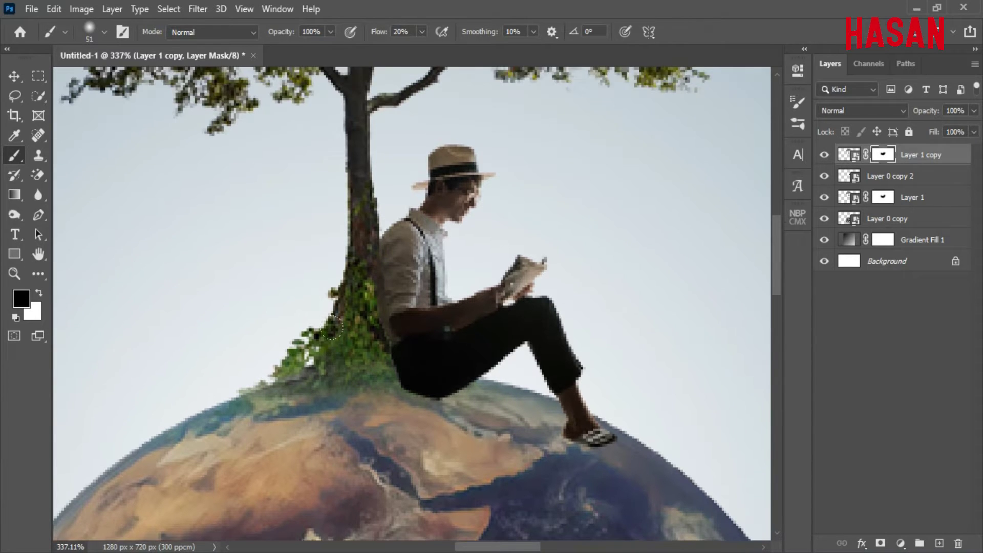
Step: Refine the foliage along the globe's edge on Layer 1's mask, restoring leaves with a 12 px white brush
{"action": "left_click", "coordinate": [881, 197]}
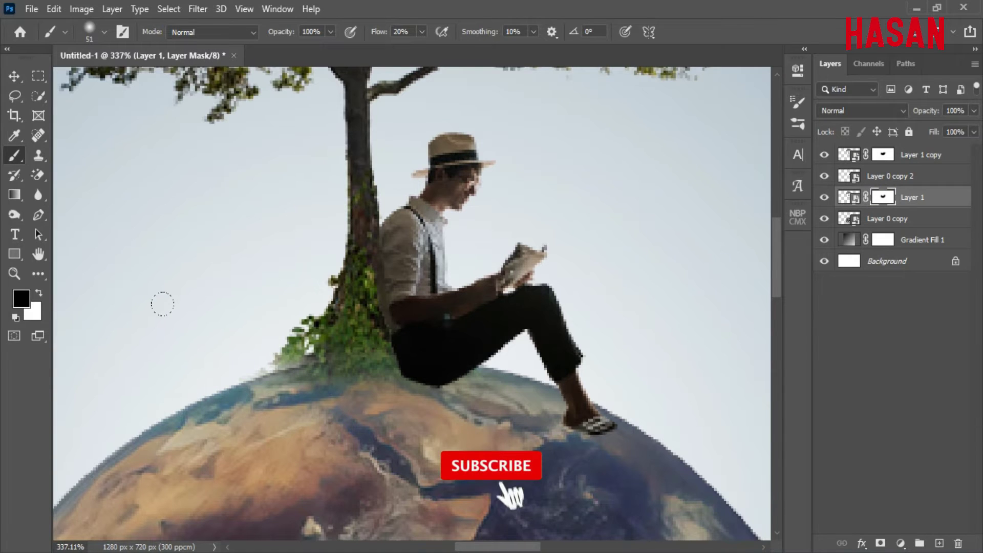
{"action": "mouse_move", "coordinate": [378, 331]}
{"action": "left_mouse_down"}
{"action": "mouse_move", "coordinate": [321, 341]}
{"action": "mouse_move", "coordinate": [295, 372]}
{"action": "mouse_move", "coordinate": [367, 360]}
{"action": "mouse_move", "coordinate": [330, 350]}
{"action": "mouse_move", "coordinate": [375, 342]}
{"action": "mouse_move", "coordinate": [379, 356]}
{"action": "mouse_move", "coordinate": [274, 372]}
{"action": "left_mouse_up"}
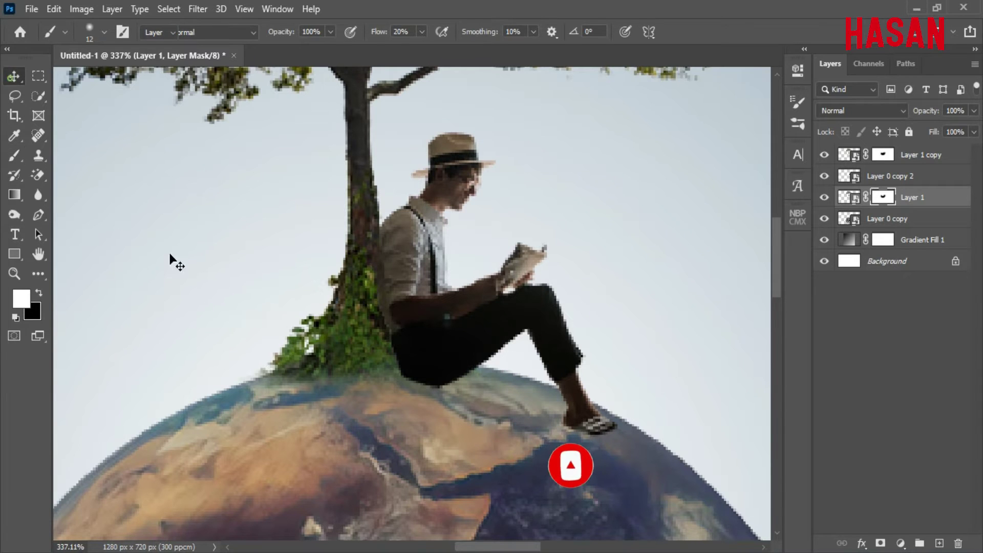
{"action": "key", "text": "v"}
{"action": "key", "text": "ctrl+0"}
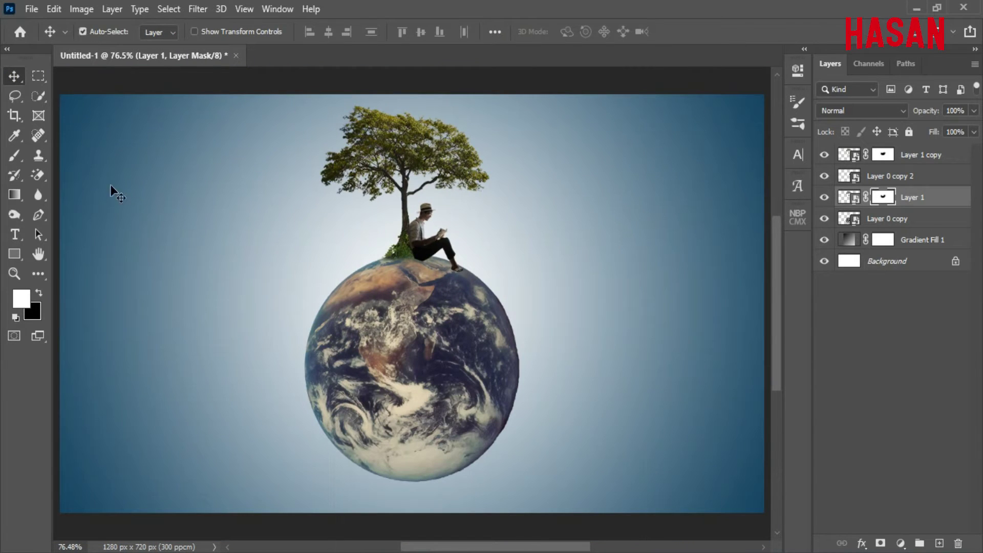
{"action": "left_click", "coordinate": [14, 75]}
Step: Compare the tree blending with Layer 1 and Layer 1 copy hidden and shown, and inspect the man up close
{"action": "left_click", "coordinate": [924, 155]}
{"action": "left_click", "coordinate": [824, 199]}
{"action": "left_click", "coordinate": [823, 198]}
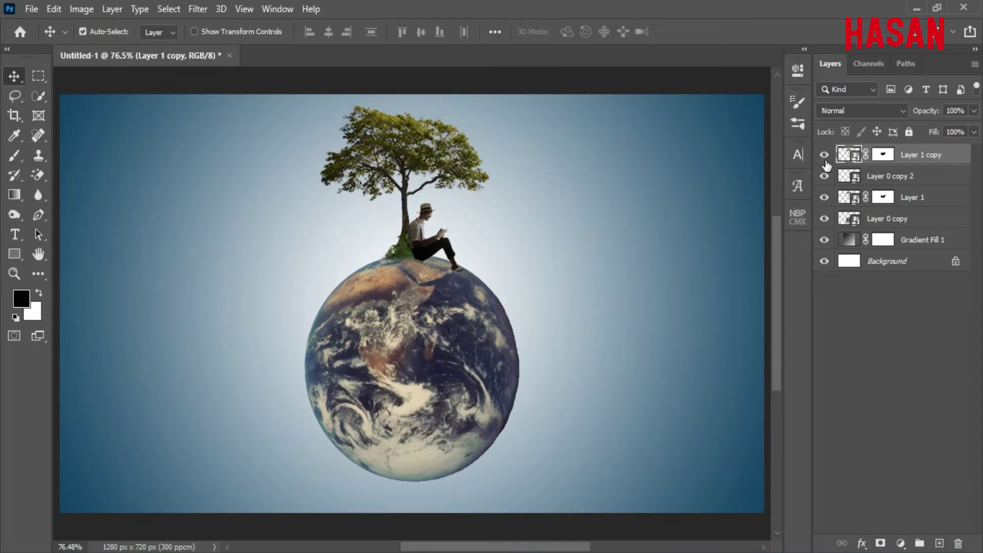
{"action": "left_click", "coordinate": [824, 157]}
{"action": "left_click", "coordinate": [824, 157]}
{"action": "left_click", "coordinate": [824, 158]}
{"action": "left_click", "coordinate": [824, 157]}
{"action": "left_click_drag", "start_coordinate": [427, 245], "coordinate": [464, 271]}
{"action": "key", "text": "ctrl+0"}
Step: Copy the space horizon image from actionvance-t7EL2iG3jMc-unsplash.jpg into the composition, directly above Gradient Fill 1
{"action": "left_click", "coordinate": [535, 268], "text": "ctrl"}
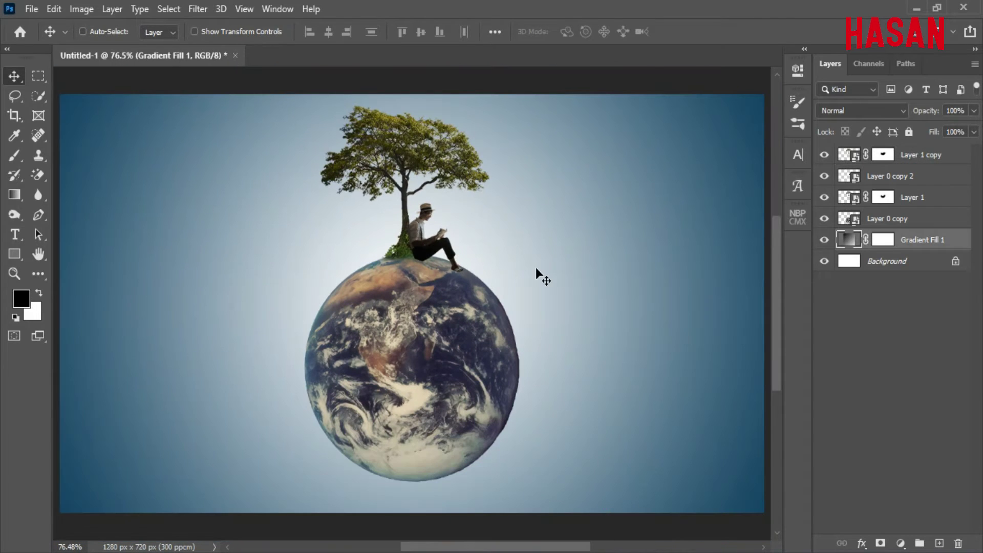
{"action": "left_click", "coordinate": [824, 218]}
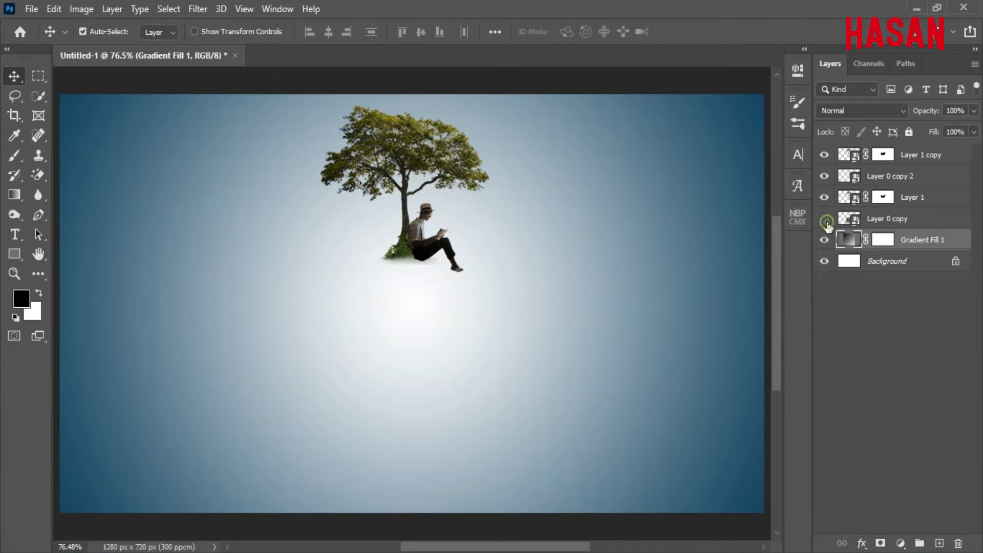
{"action": "left_click", "coordinate": [824, 219]}
{"action": "left_click", "coordinate": [739, 520]}
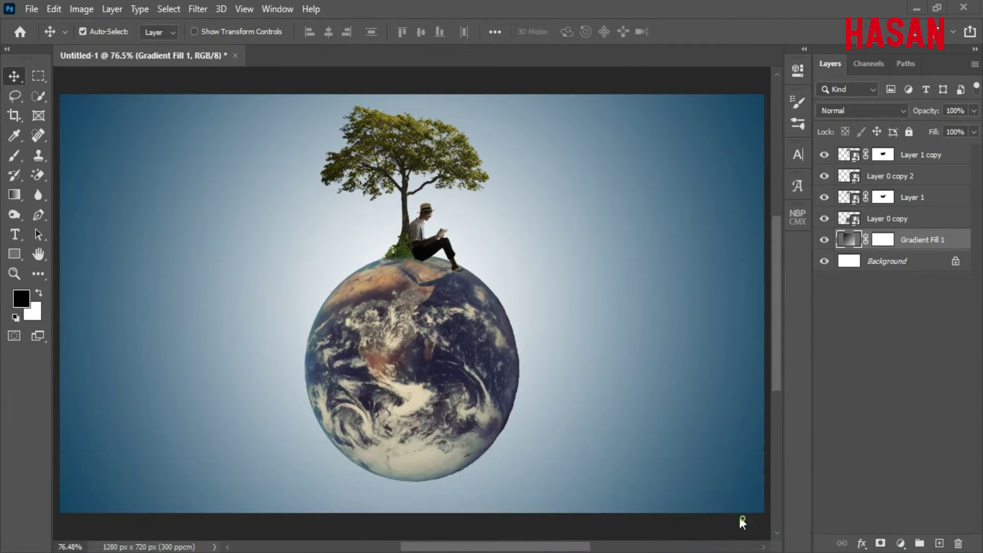
{"action": "left_click_drag", "start_coordinate": [565, 281], "coordinate": [219, 347]}
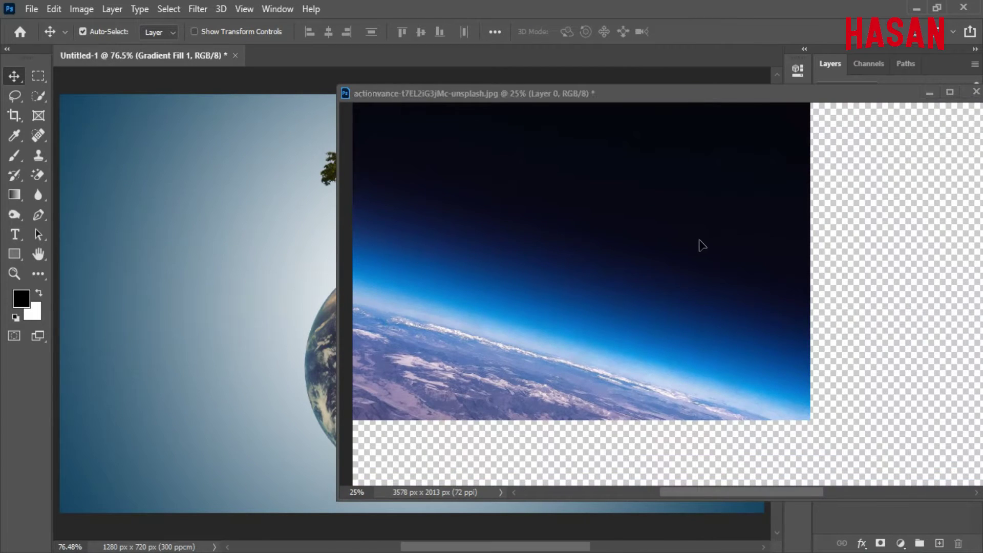
{"action": "left_click", "coordinate": [929, 94]}
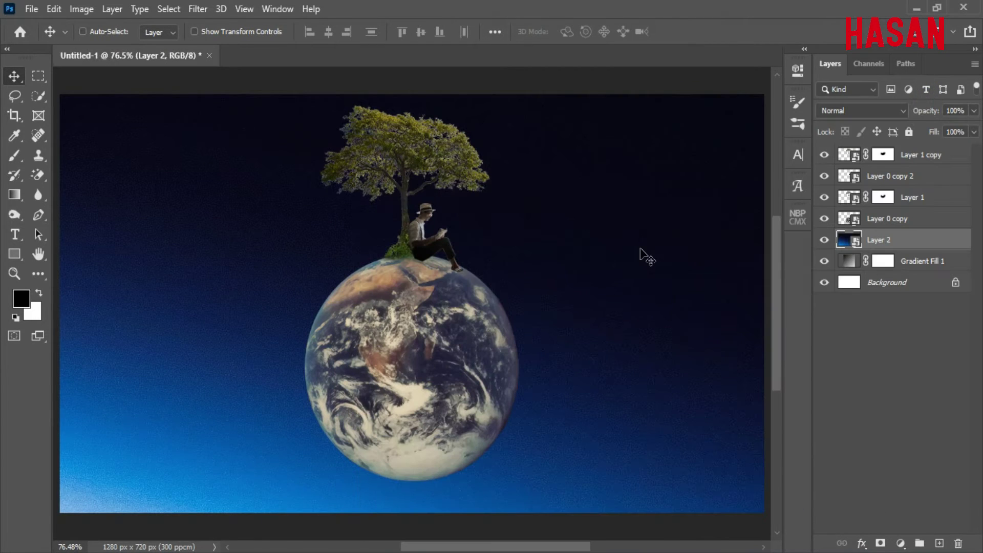
Step: Scale the space image proportionally about its center down to 3.37% so it just covers the canvas
{"action": "key", "text": "ctrl+t"}
{"action": "key", "text": "ctrl+minus"}
{"action": "key", "text": "ctrl+minus"}
{"action": "key", "text": "ctrl+minus"}
{"action": "key", "text": "ctrl+minus"}
{"action": "key", "text": "ctrl+minus"}
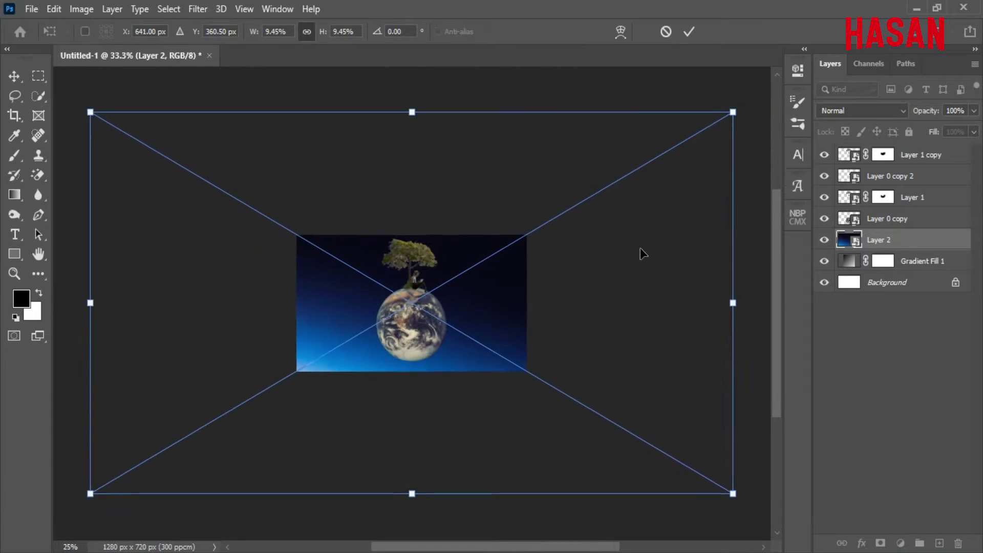
{"action": "left_click_drag", "start_coordinate": [602, 302], "coordinate": [494, 309]}
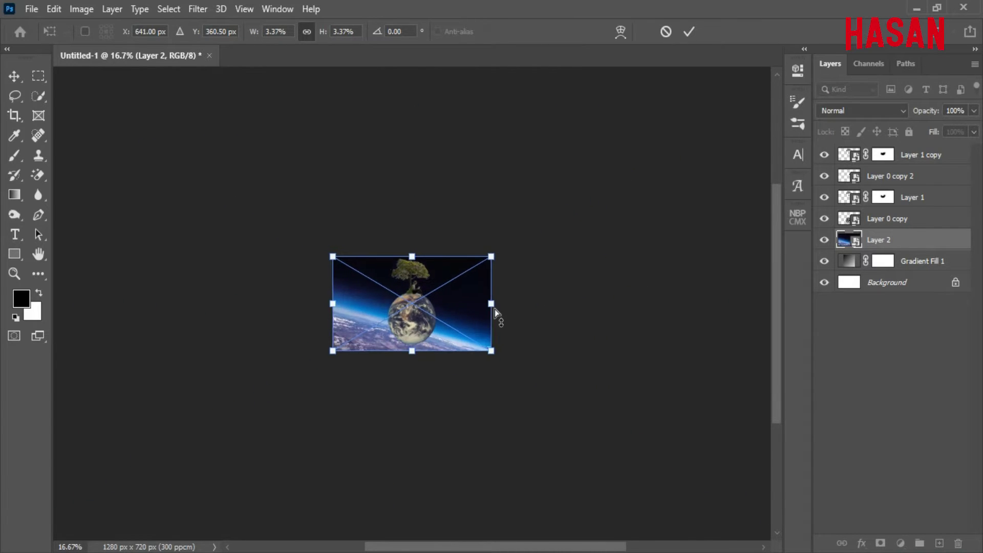
{"action": "key", "text": "ctrl+0"}
{"action": "left_click", "coordinate": [689, 31]}
Step: Set Layer 2's blend mode to Screen and compare the background with it hidden and shown
{"action": "left_click", "coordinate": [901, 108]}
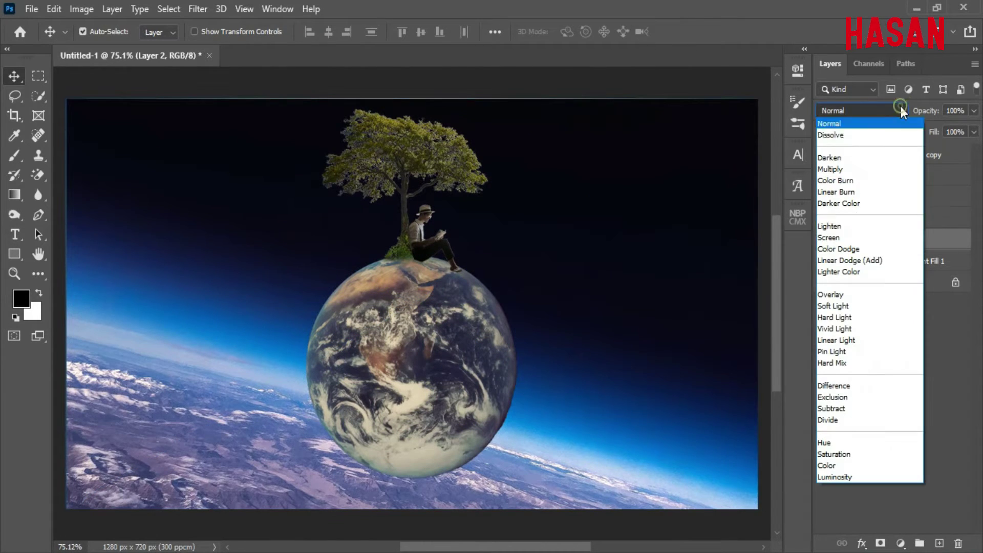
{"action": "left_click", "coordinate": [858, 234]}
{"action": "key", "text": "ctrl+minus"}
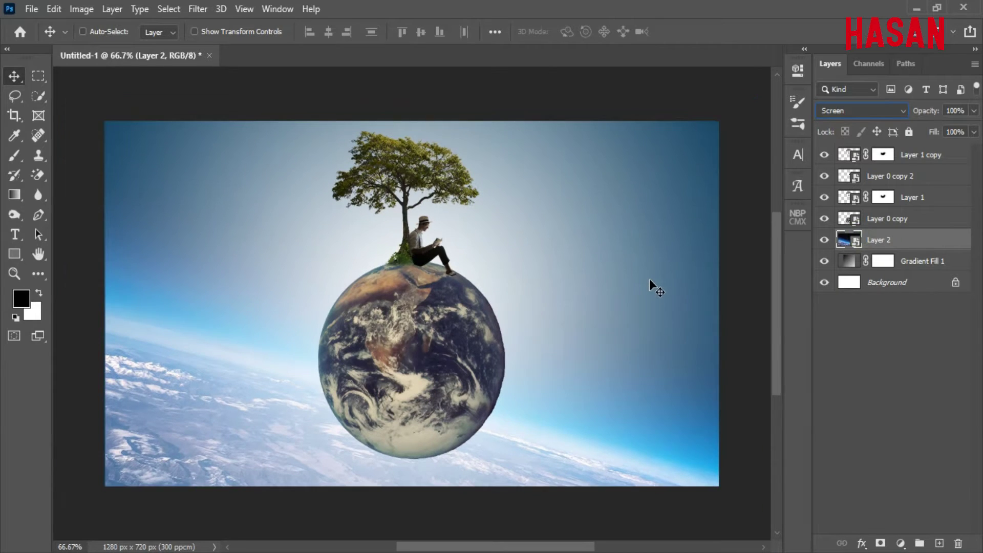
{"action": "left_click", "coordinate": [823, 240]}
{"action": "left_click", "coordinate": [823, 239]}
Step: Lower Layer 2's opacity to 50% and compare the background with and without it
{"action": "left_click_drag", "start_coordinate": [928, 110], "coordinate": [893, 118]}
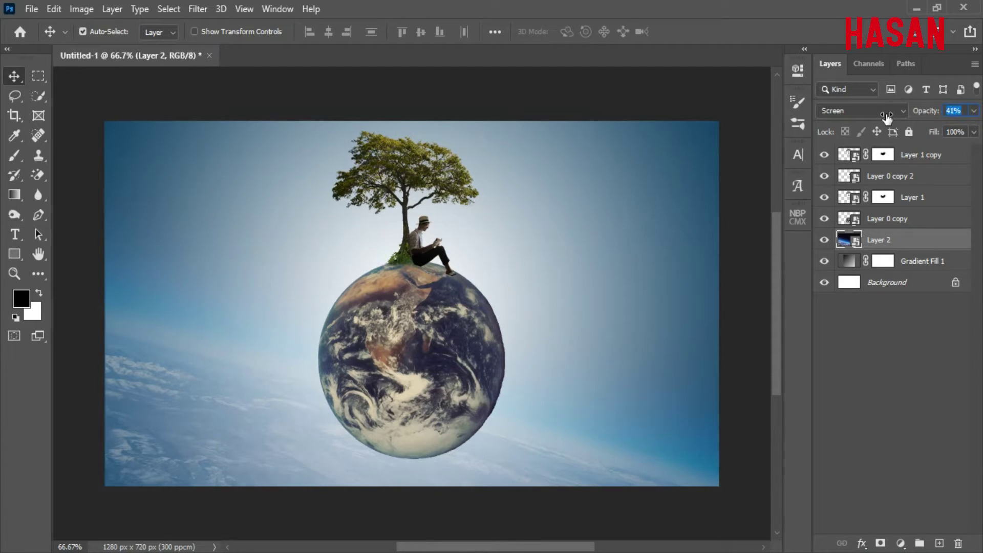
{"action": "left_click_drag", "start_coordinate": [886, 118], "coordinate": [892, 118]}
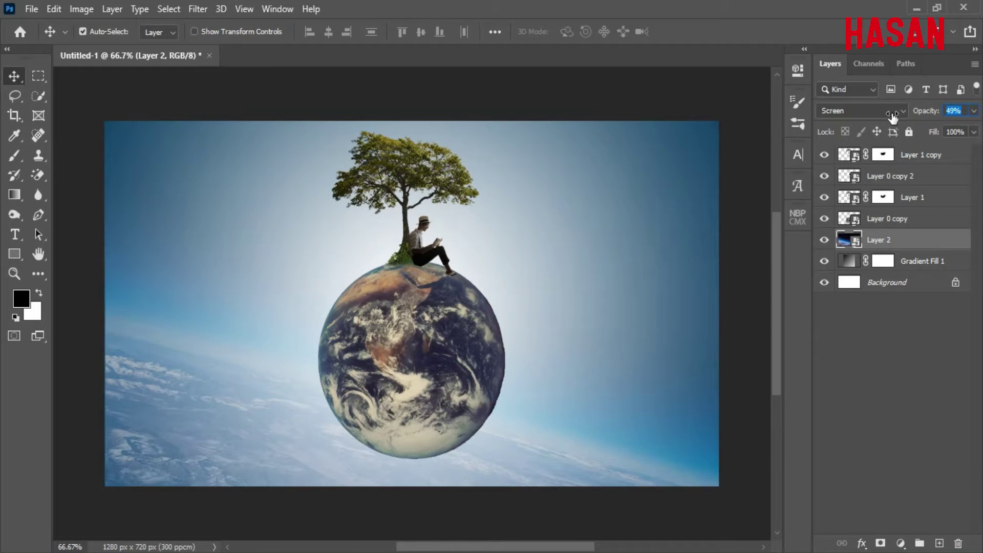
{"action": "left_click", "coordinate": [824, 241]}
{"action": "left_click", "coordinate": [824, 240]}
Step: Inspect the man and tree up close with Layer 1 hidden and shown, and add an empty layer above Layer 0 copy 2
{"action": "scroll", "coordinate": [433, 245], "scroll_direction": "up", "scroll_amount": 6}
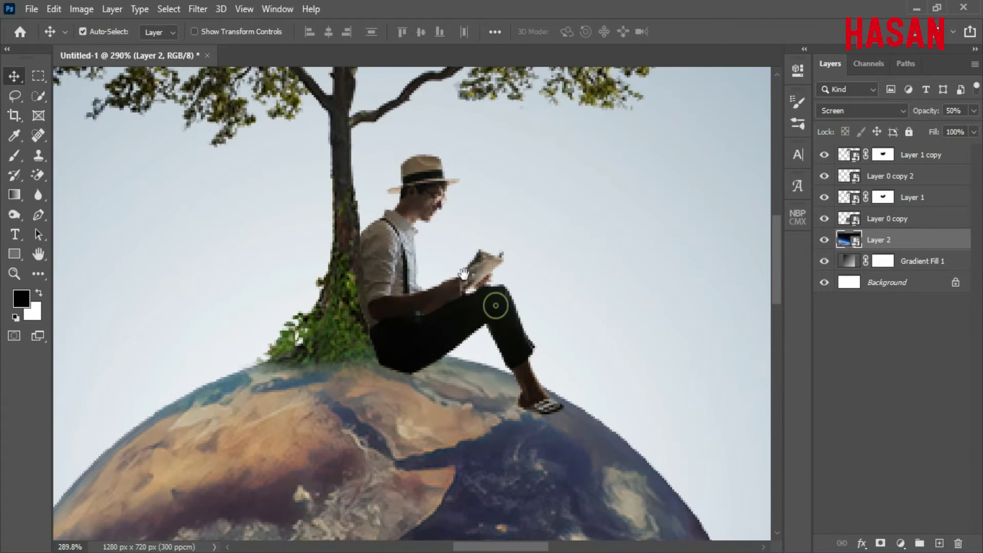
{"action": "scroll", "coordinate": [463, 274], "scroll_direction": "down", "scroll_amount": 2}
{"action": "left_click", "coordinate": [909, 198]}
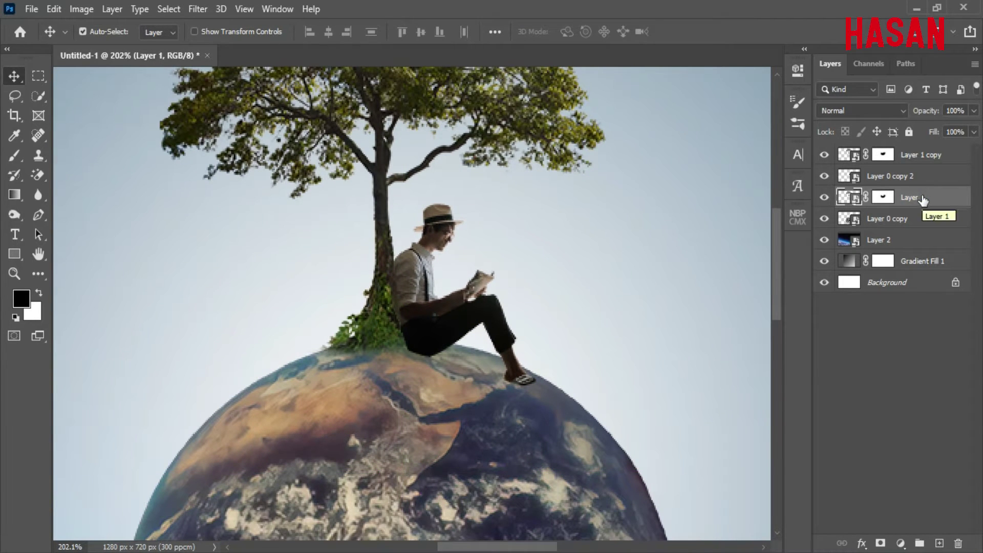
{"action": "left_click", "coordinate": [824, 197]}
{"action": "left_click", "coordinate": [824, 197]}
{"action": "left_click", "coordinate": [892, 175]}
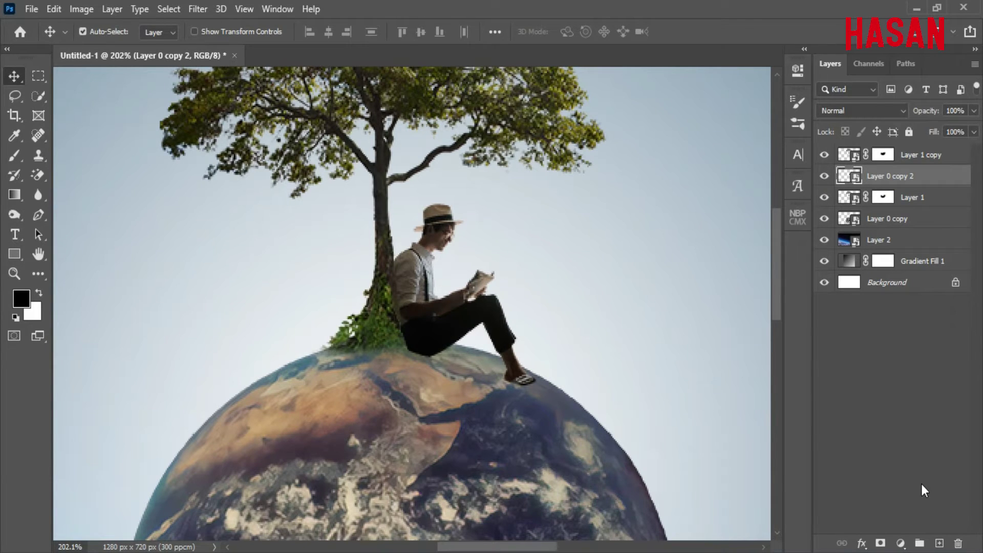
{"action": "left_click", "coordinate": [939, 542]}
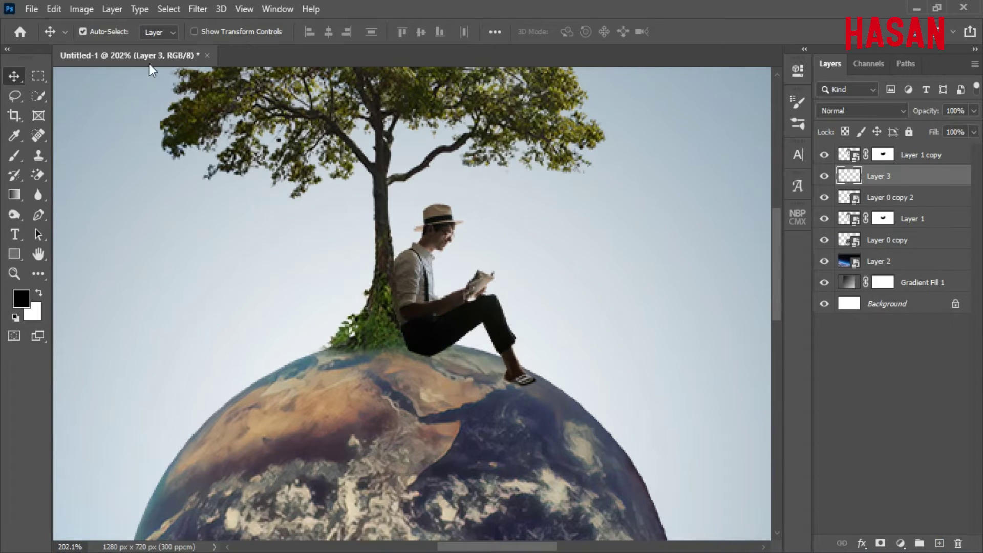
Step: Fill the new empty layer with neutral gray
{"action": "left_click", "coordinate": [81, 9]}
{"action": "mouse_move", "coordinate": [54, 9]}
{"action": "left_click", "coordinate": [115, 244]}
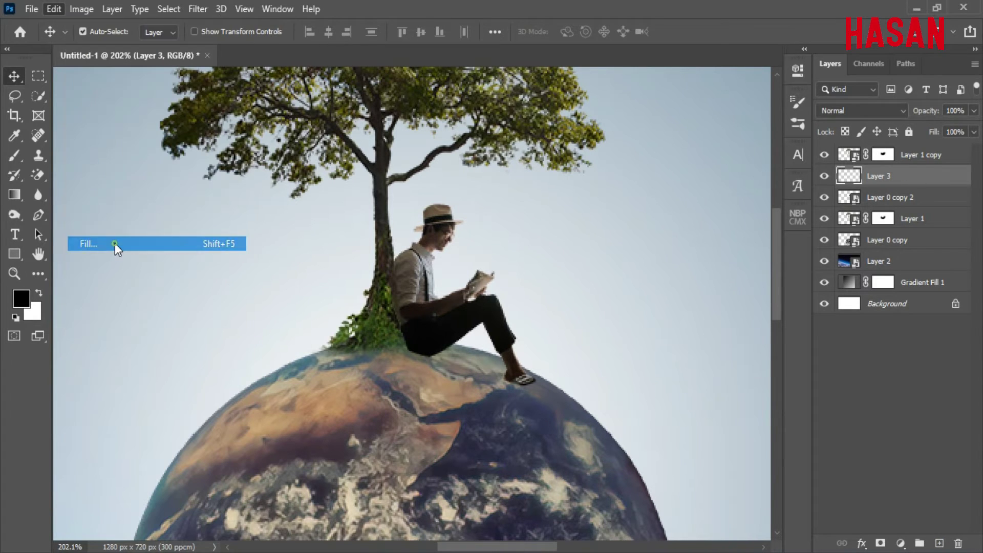
{"action": "left_click", "coordinate": [628, 117]}
{"action": "key", "text": "v"}
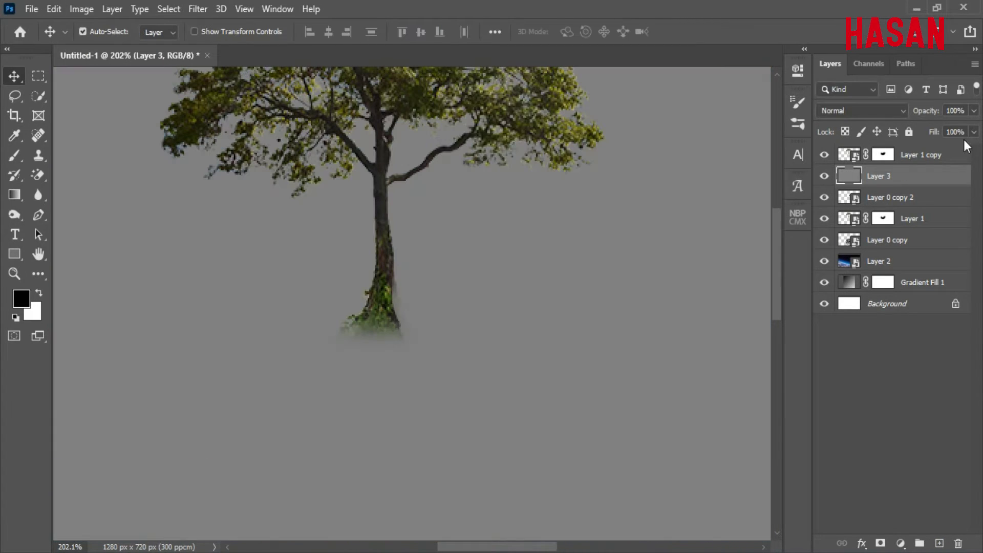
Step: Set the gray layer to Overlay and clip it to Layer 0 copy 2, the man's layer
{"action": "left_click", "coordinate": [903, 110]}
{"action": "left_click", "coordinate": [855, 291]}
{"action": "right_click", "coordinate": [902, 176]}
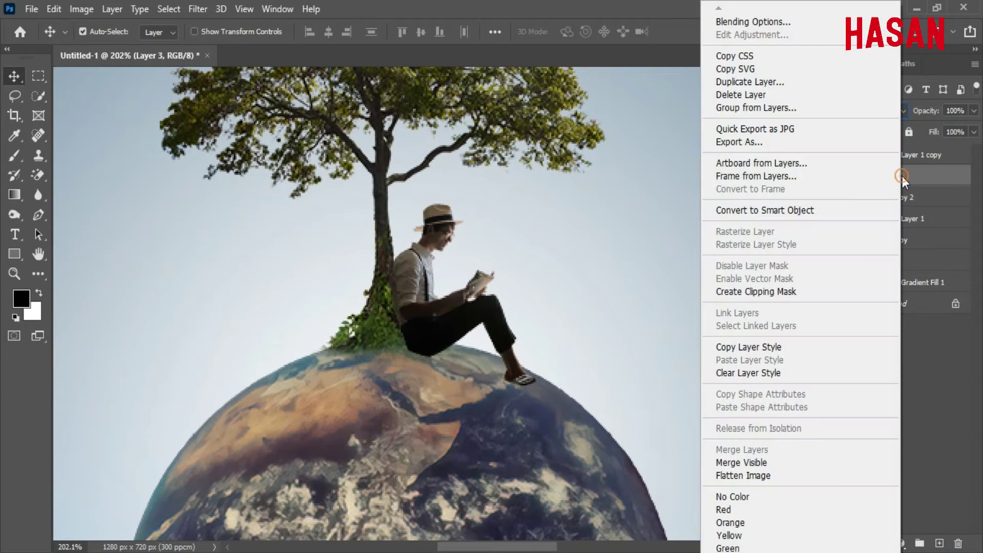
{"action": "left_click", "coordinate": [768, 291]}
{"action": "left_click_drag", "start_coordinate": [463, 238], "coordinate": [573, 226]}
{"action": "left_click", "coordinate": [824, 199]}
{"action": "left_click", "coordinate": [823, 199]}
Step: Dodge the front edges of the man's hat, face and shirt on Layer 3 with a 14 px brush, Midtones at 50% exposure
{"action": "left_click_drag", "start_coordinate": [532, 253], "coordinate": [503, 252]}
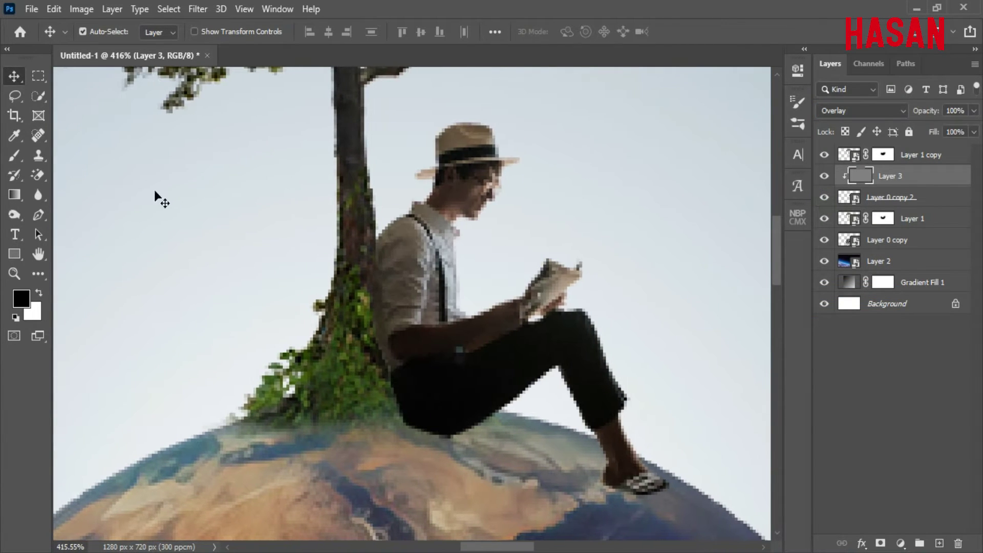
{"action": "right_click", "coordinate": [17, 213]}
{"action": "left_click", "coordinate": [68, 214]}
{"action": "mouse_move", "coordinate": [476, 203]}
{"action": "left_mouse_down"}
{"action": "mouse_move", "coordinate": [511, 246]}
{"action": "mouse_move", "coordinate": [495, 228]}
{"action": "left_mouse_up"}
{"action": "scroll", "coordinate": [476, 240], "scroll_direction": "down", "scroll_amount": 5}
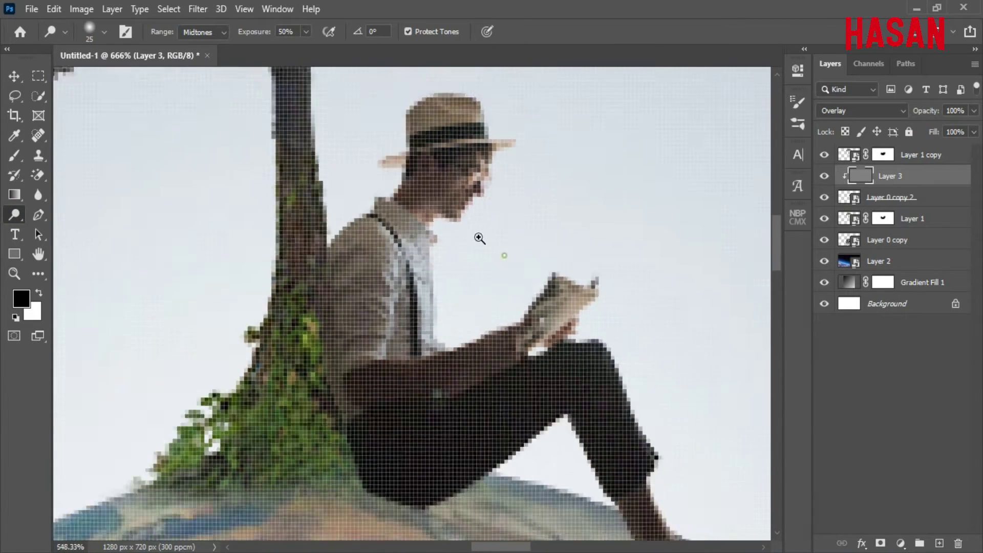
{"action": "left_click_drag", "start_coordinate": [558, 270], "coordinate": [548, 271]}
{"action": "left_click_drag", "start_coordinate": [539, 162], "coordinate": [546, 261]}
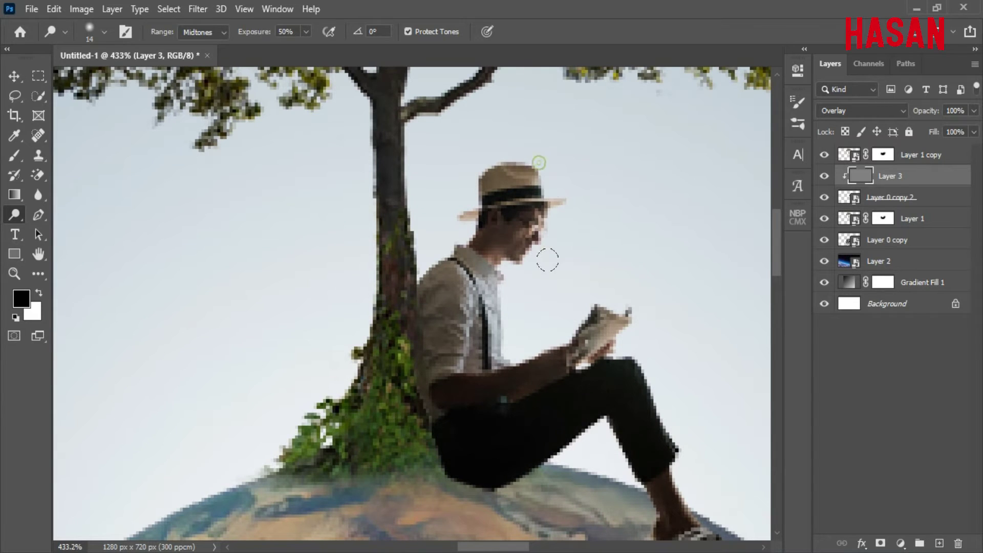
{"action": "left_click_drag", "start_coordinate": [553, 193], "coordinate": [535, 281]}
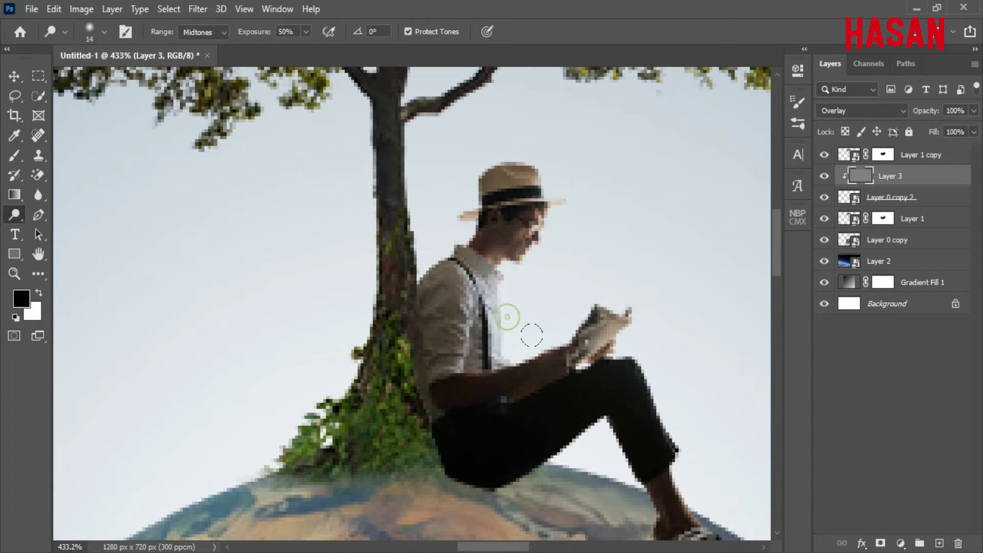
Step: Dodge along the man's knee, shin and foot on Layer 3 with the same 14 px brush
{"action": "mouse_move", "coordinate": [681, 369]}
{"action": "left_mouse_down"}
{"action": "mouse_move", "coordinate": [584, 318]}
{"action": "mouse_move", "coordinate": [575, 396]}
{"action": "left_mouse_up"}
{"action": "left_click_drag", "start_coordinate": [542, 315], "coordinate": [617, 489]}
{"action": "left_click_drag", "start_coordinate": [571, 401], "coordinate": [628, 491]}
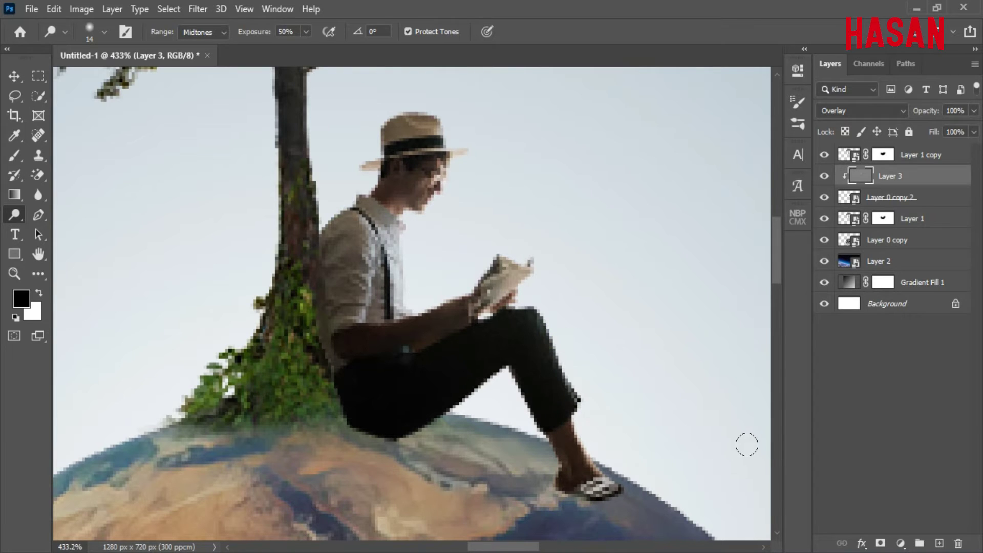
{"action": "left_click_drag", "start_coordinate": [567, 394], "coordinate": [615, 477]}
Step: Brighten the man's hat, face, neck and shirt front further with additional 14 px Dodge strokes on Layer 3
{"action": "left_click_drag", "start_coordinate": [441, 119], "coordinate": [430, 201]}
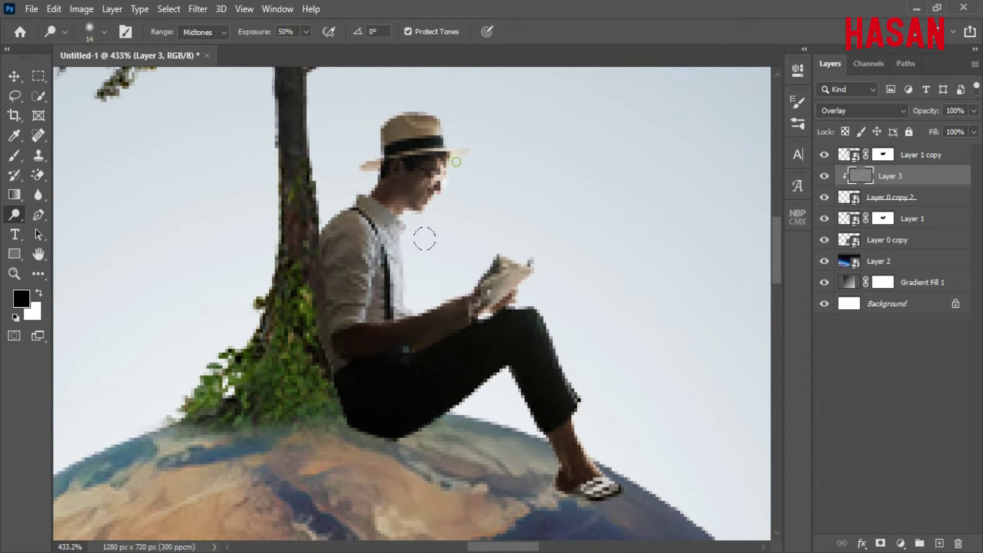
{"action": "mouse_move", "coordinate": [356, 223]}
{"action": "left_mouse_down"}
{"action": "mouse_move", "coordinate": [441, 257]}
{"action": "mouse_move", "coordinate": [523, 262]}
{"action": "left_mouse_up"}
{"action": "left_click_drag", "start_coordinate": [566, 156], "coordinate": [552, 179]}
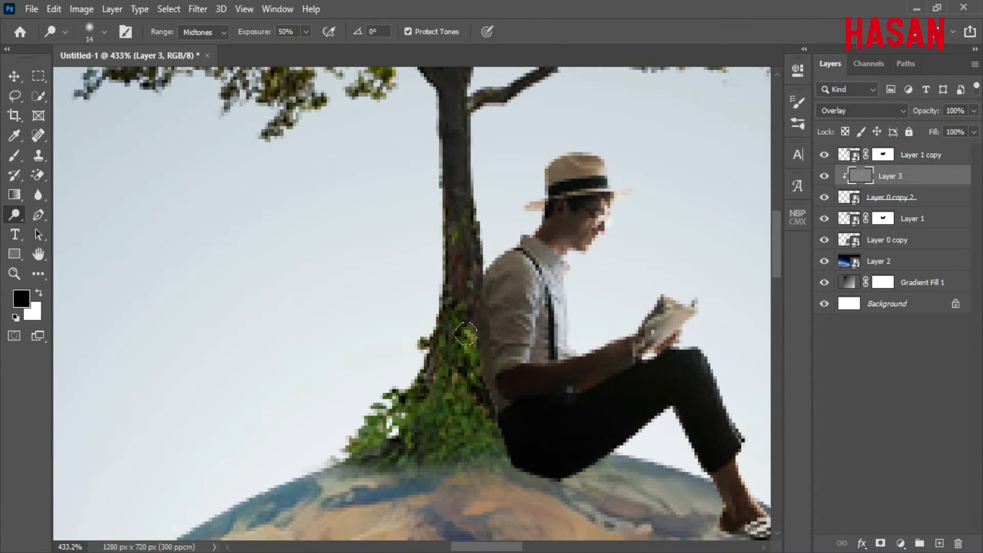
{"action": "mouse_move", "coordinate": [447, 367]}
{"action": "left_mouse_down"}
{"action": "mouse_move", "coordinate": [433, 252]}
{"action": "mouse_move", "coordinate": [421, 274]}
{"action": "left_mouse_up"}
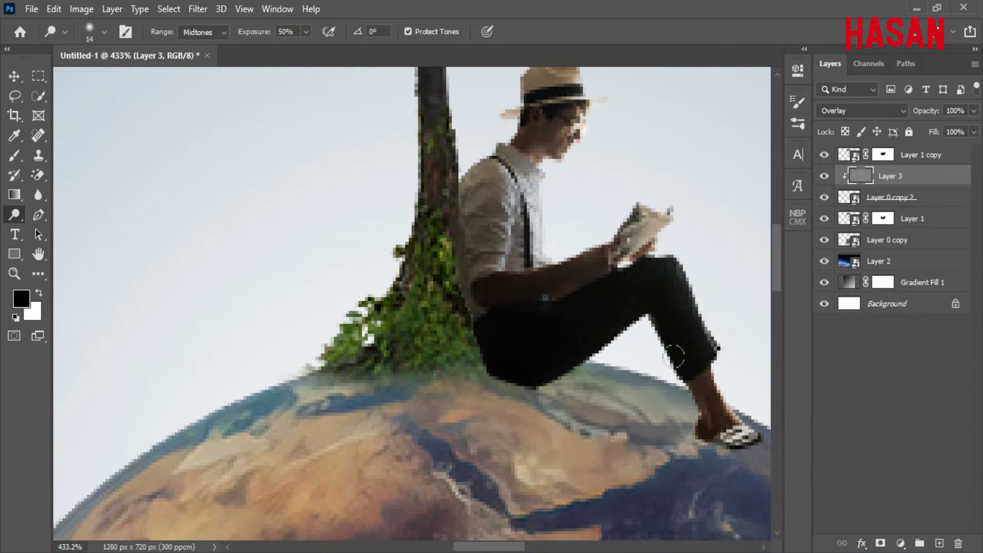
{"action": "mouse_move", "coordinate": [716, 386]}
{"action": "left_mouse_down"}
{"action": "mouse_move", "coordinate": [591, 398]}
{"action": "mouse_move", "coordinate": [599, 441]}
{"action": "left_mouse_up"}
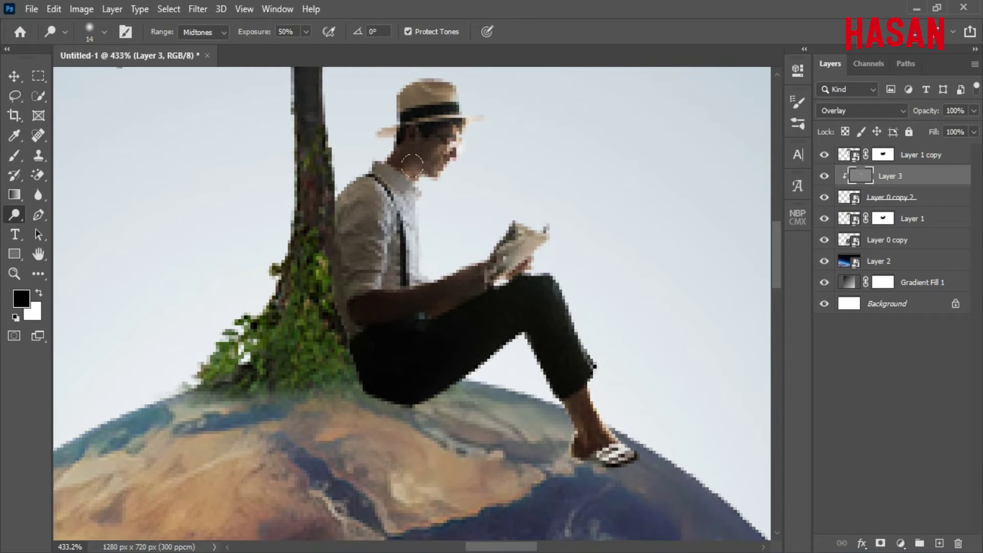
{"action": "mouse_move", "coordinate": [412, 166]}
{"action": "left_mouse_down"}
{"action": "mouse_move", "coordinate": [418, 272]}
{"action": "mouse_move", "coordinate": [409, 269]}
{"action": "mouse_move", "coordinate": [482, 248]}
{"action": "mouse_move", "coordinate": [404, 274]}
{"action": "mouse_move", "coordinate": [485, 250]}
{"action": "mouse_move", "coordinate": [414, 278]}
{"action": "left_mouse_up"}
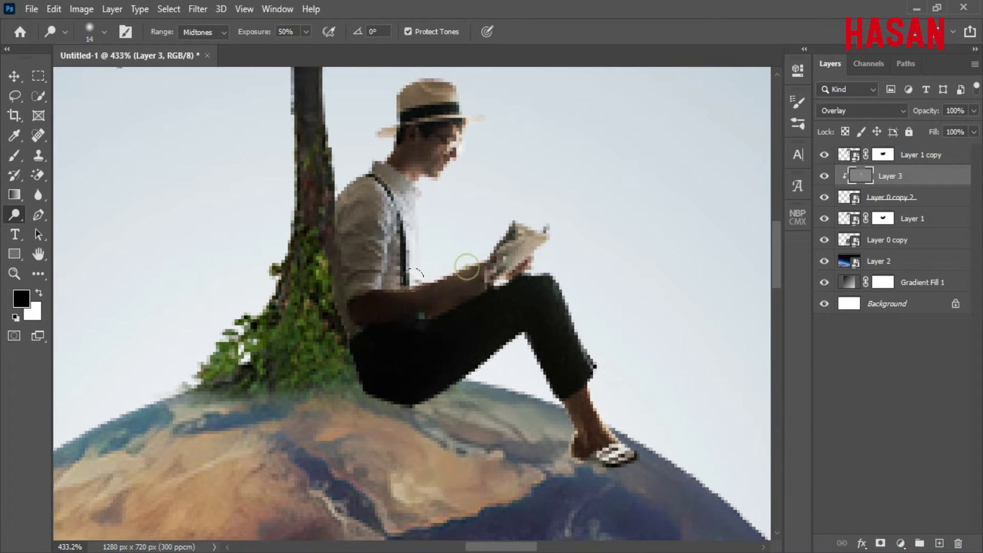
Step: Dodge finer highlights on the man's shirt and face with a 5 px brush, and review the whole composition
{"action": "right_click", "coordinate": [416, 217], "text": "alt"}
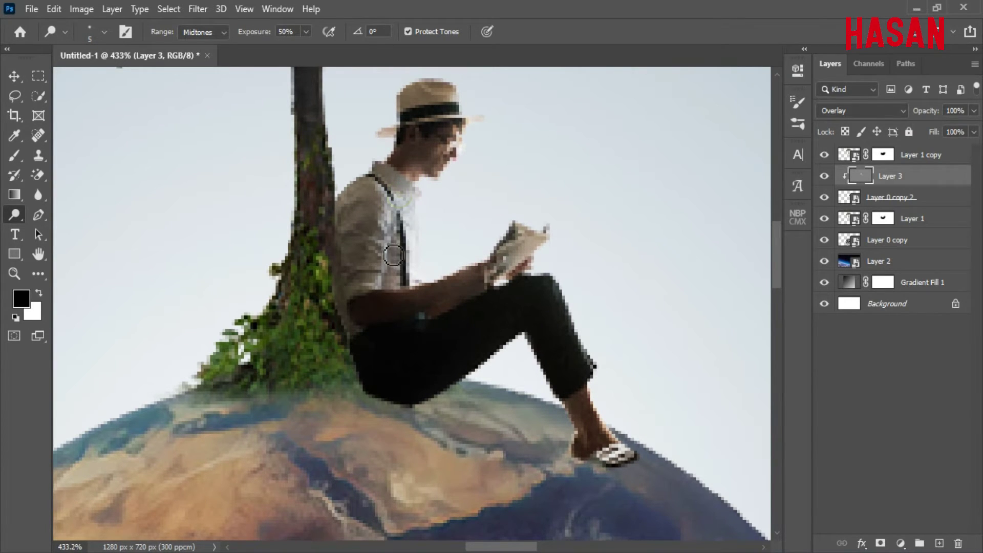
{"action": "mouse_move", "coordinate": [409, 236]}
{"action": "left_mouse_down"}
{"action": "mouse_move", "coordinate": [447, 304]}
{"action": "mouse_move", "coordinate": [404, 286]}
{"action": "left_mouse_up"}
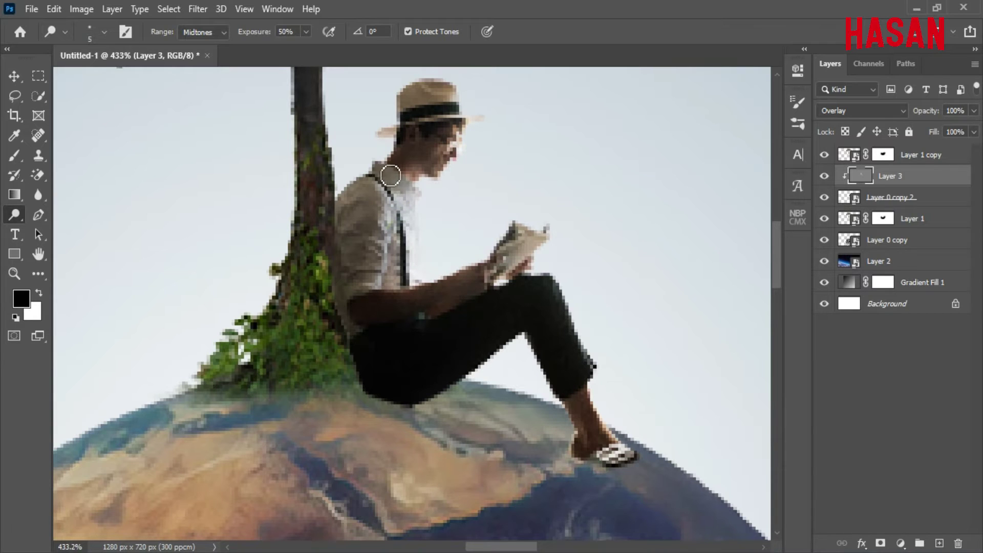
{"action": "left_click_drag", "start_coordinate": [415, 189], "coordinate": [421, 302]}
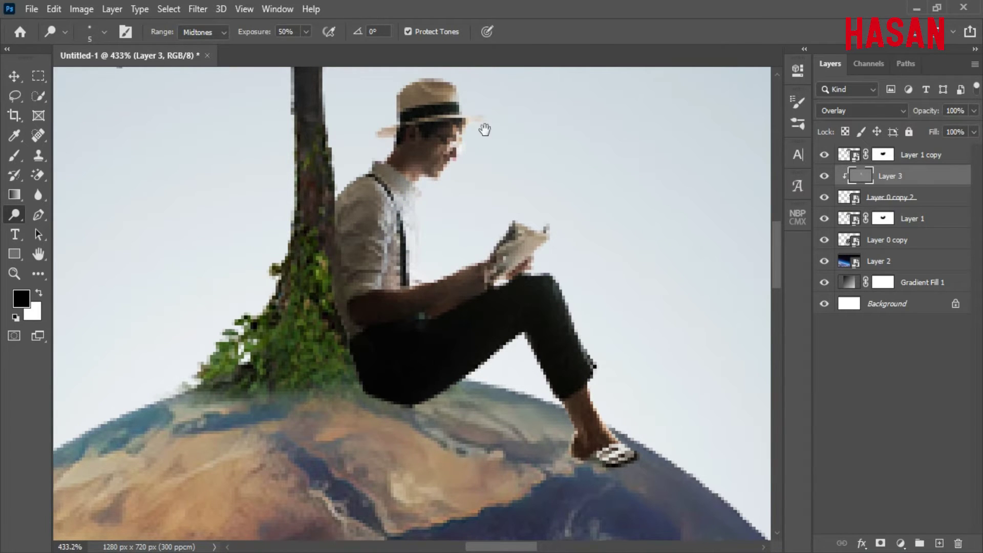
{"action": "left_click_drag", "start_coordinate": [480, 126], "coordinate": [445, 249]}
{"action": "left_click_drag", "start_coordinate": [421, 206], "coordinate": [408, 293]}
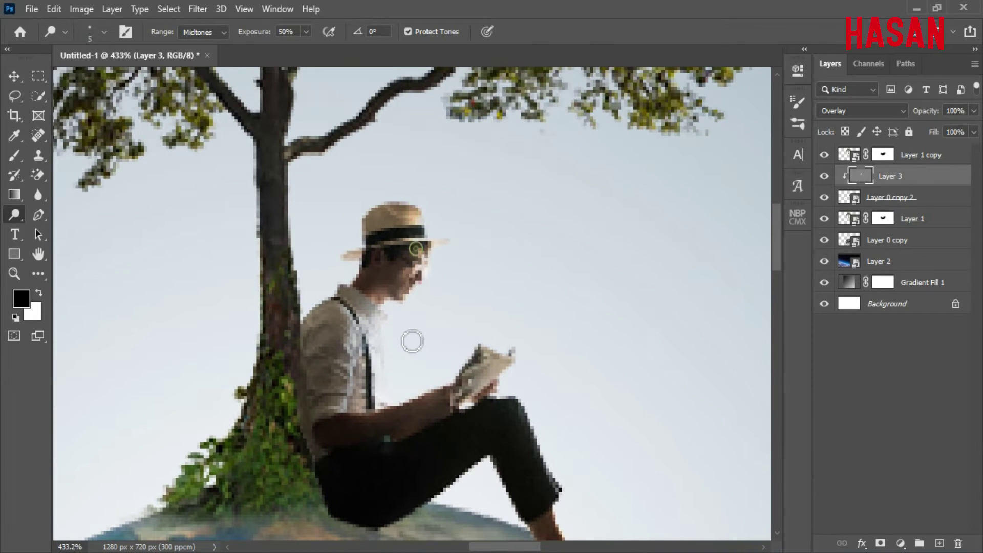
{"action": "scroll", "coordinate": [399, 353], "scroll_direction": "down", "scroll_amount": 2}
{"action": "key", "text": "ctrl+0"}
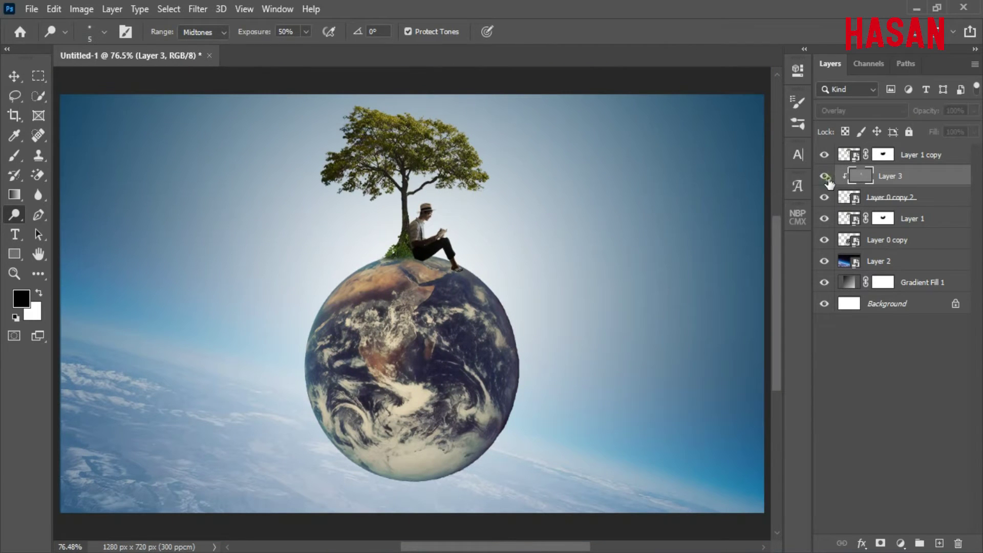
Step: Bring the cloud from the cloud PNG document into the composition as a new layer above Layer 1 copy
{"action": "left_click", "coordinate": [14, 76]}
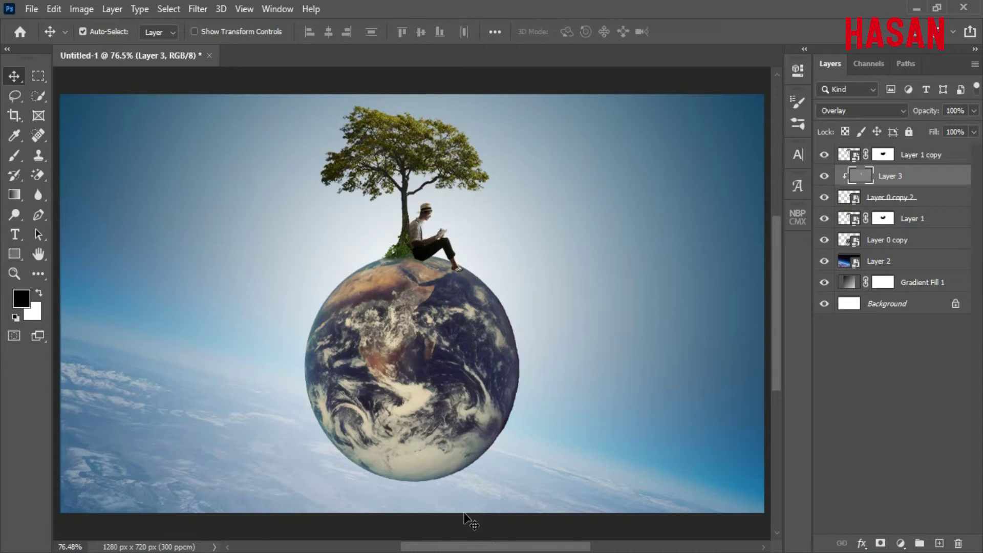
{"action": "mouse_move", "coordinate": [465, 552]}
{"action": "left_click", "coordinate": [369, 509]}
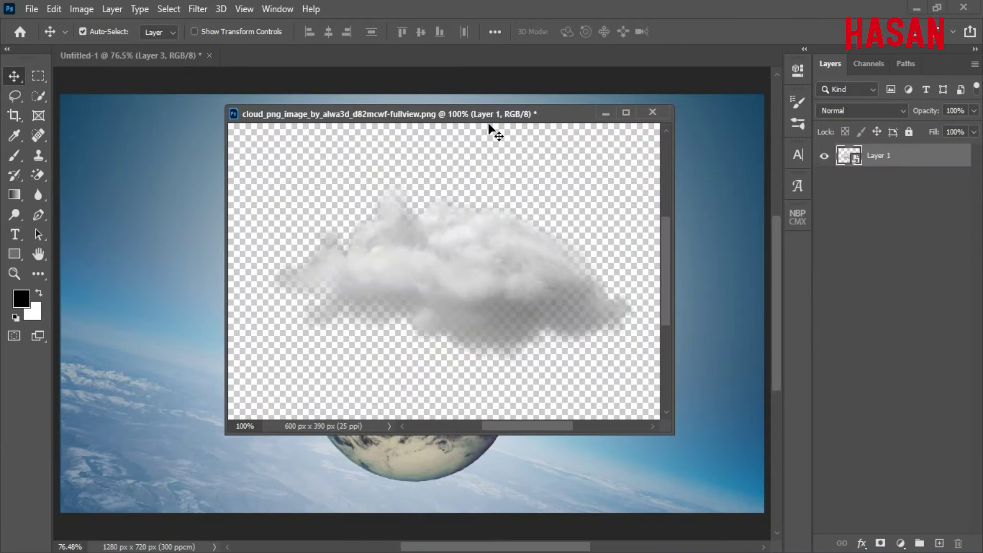
{"action": "left_click_drag", "start_coordinate": [484, 114], "coordinate": [660, 111]}
{"action": "left_click_drag", "start_coordinate": [644, 238], "coordinate": [377, 264]}
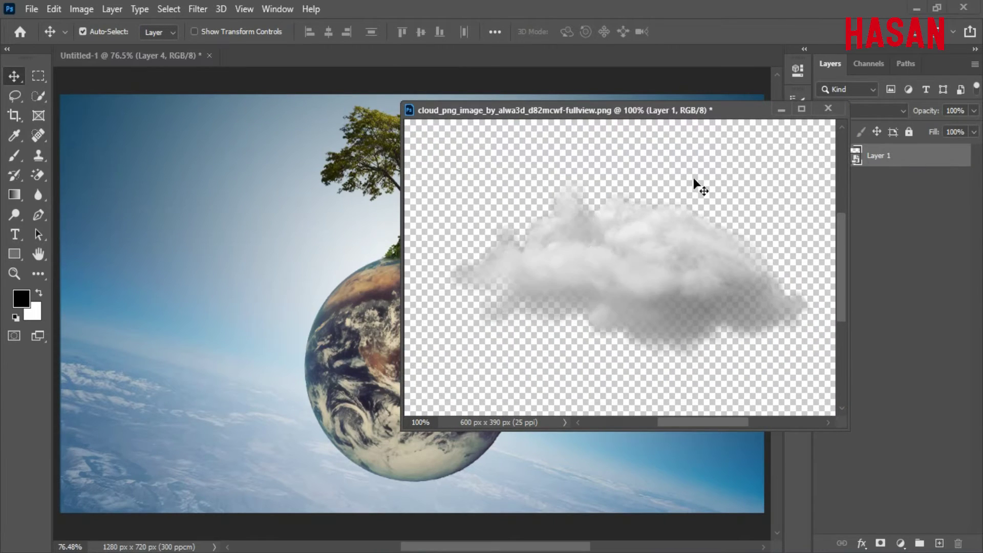
{"action": "left_click", "coordinate": [780, 109]}
{"action": "left_click_drag", "start_coordinate": [916, 177], "coordinate": [914, 151]}
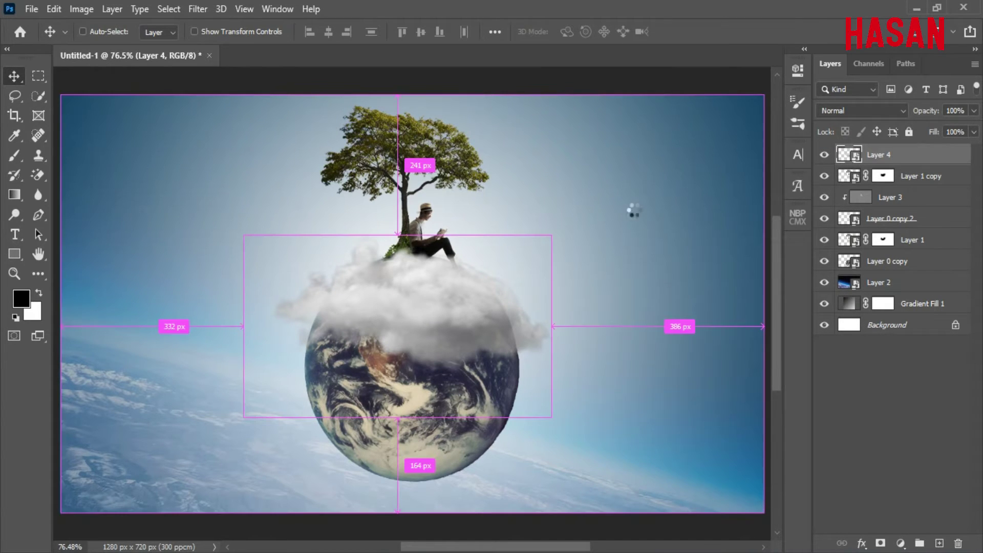
Step: Scale the cloud on Layer 4 to 2.63% width and 2.42% height and place it in the sky left of the tree
{"action": "key", "text": "ctrl+t"}
{"action": "left_click_drag", "start_coordinate": [440, 324], "coordinate": [259, 237]}
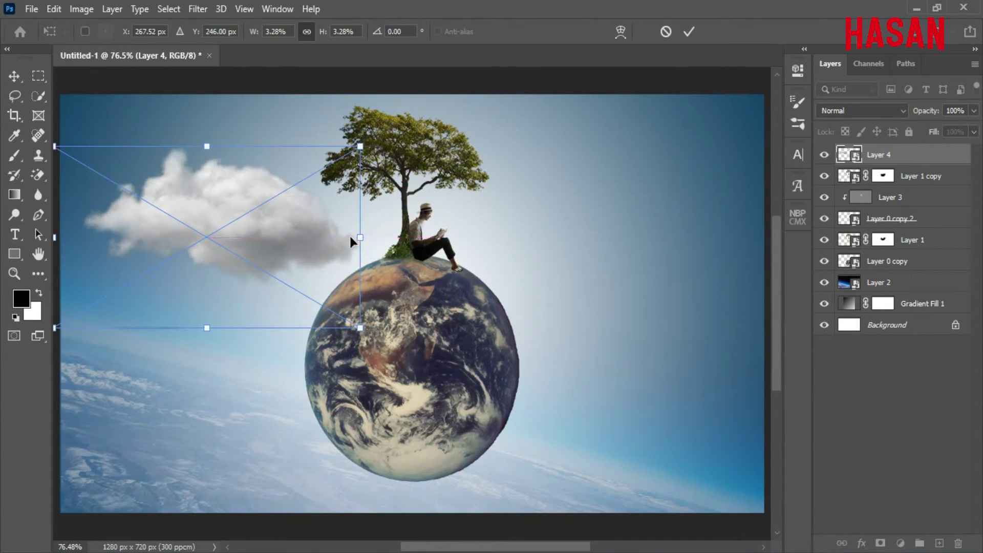
{"action": "left_click_drag", "start_coordinate": [360, 237], "coordinate": [333, 235]}
{"action": "left_click_drag", "start_coordinate": [240, 225], "coordinate": [200, 205]}
{"action": "left_click", "coordinate": [687, 32]}
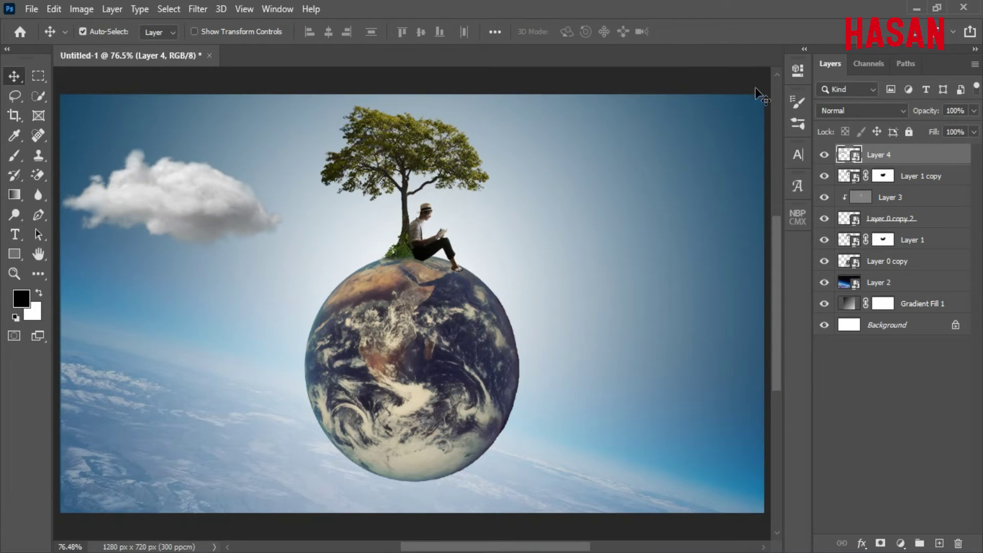
Step: Duplicate the Layer 4 cloud and move the copy to the upper-right corner of the image
{"action": "right_click", "coordinate": [904, 153]}
{"action": "left_click", "coordinate": [752, 43]}
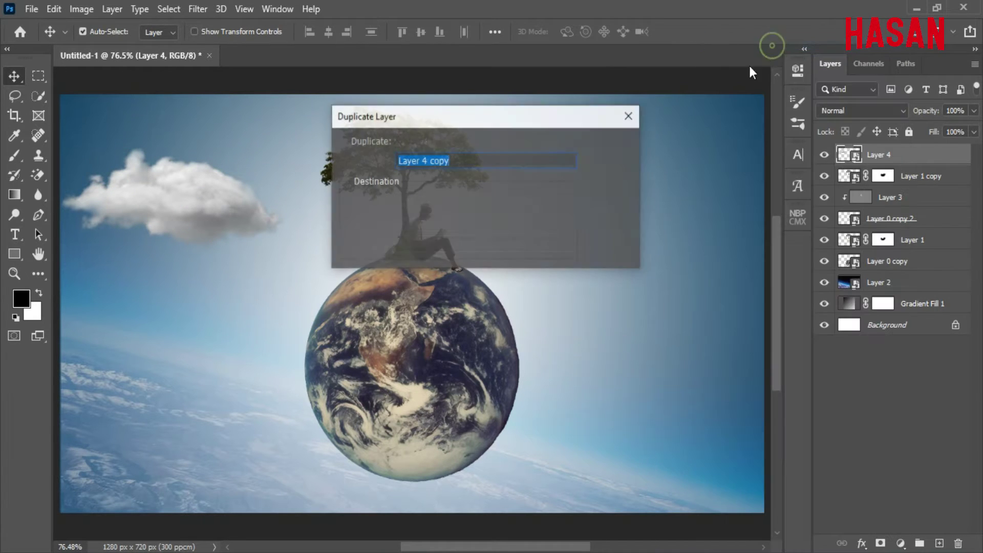
{"action": "key", "text": "Return"}
{"action": "key", "text": "ctrl+t"}
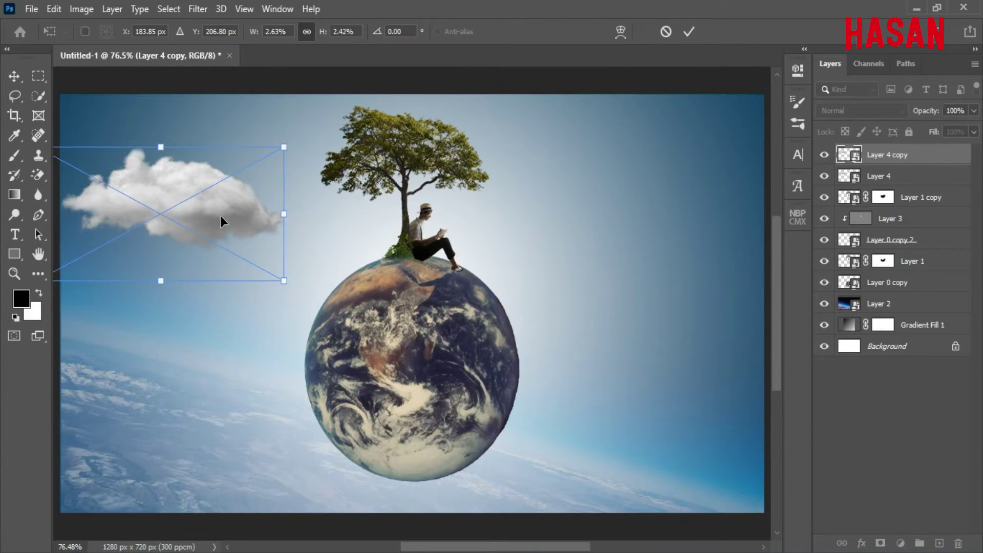
{"action": "left_click_drag", "start_coordinate": [221, 216], "coordinate": [687, 144]}
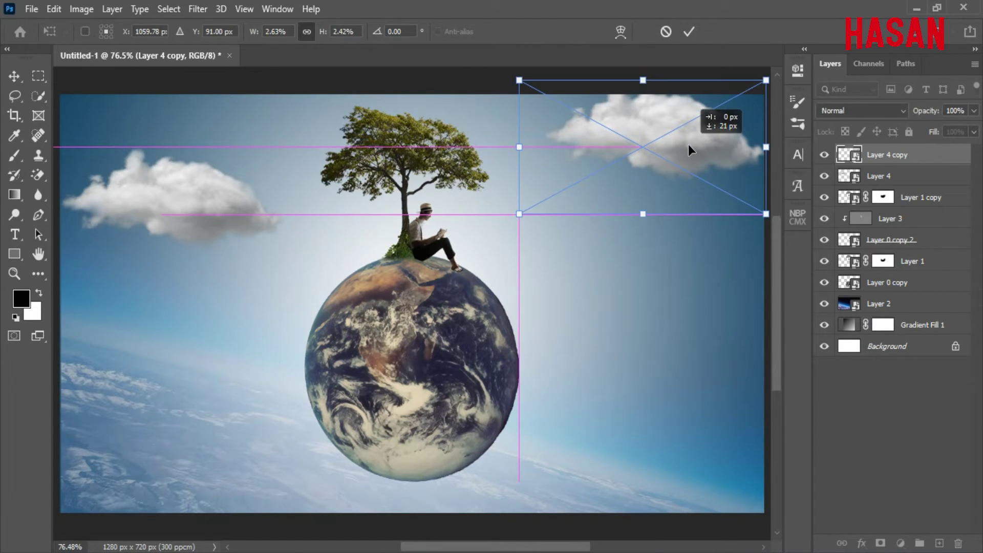
{"action": "left_click", "coordinate": [689, 32]}
Step: Duplicate the Layer 4 copy cloud and position the new copy at the lower left, beside the Earth
{"action": "right_click", "coordinate": [910, 162]}
{"action": "left_click", "coordinate": [748, 45]}
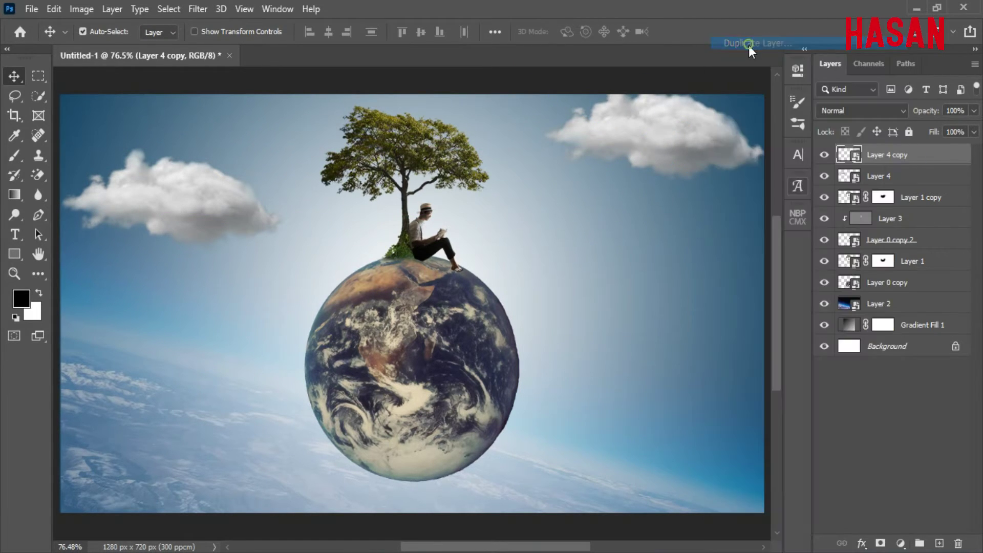
{"action": "left_click", "coordinate": [607, 147]}
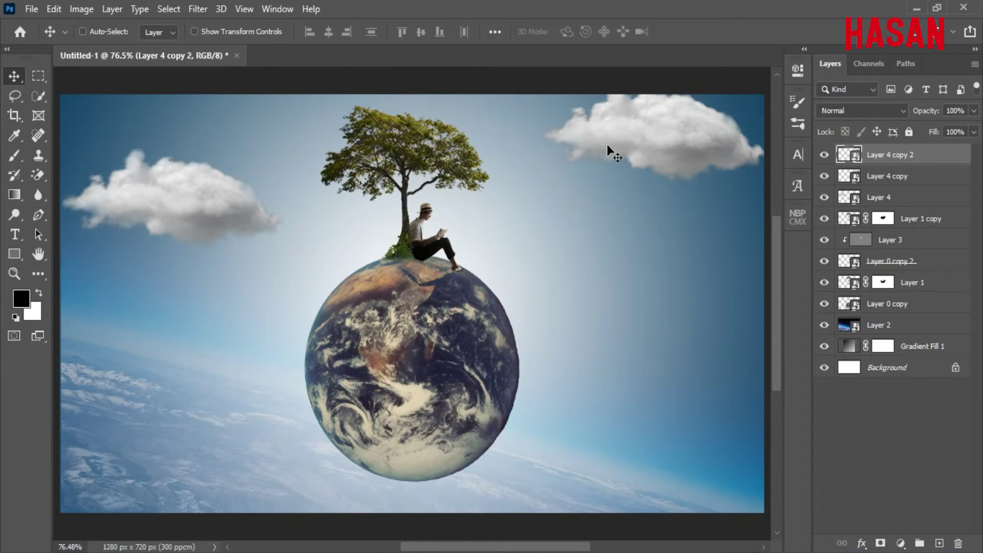
{"action": "key", "text": "ctrl+t"}
{"action": "left_click_drag", "start_coordinate": [658, 171], "coordinate": [236, 407]}
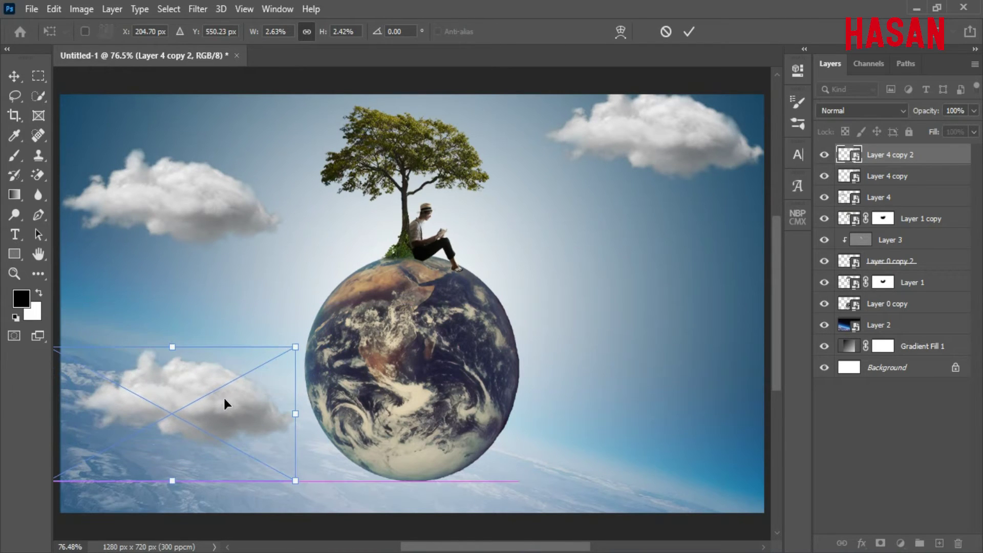
{"action": "left_click_drag", "start_coordinate": [312, 335], "coordinate": [314, 341]}
{"action": "left_click_drag", "start_coordinate": [237, 388], "coordinate": [233, 375]}
{"action": "key", "text": "Return"}
Step: Reorder Layer 4 copy 2 to sit between Layer 0 copy and Layer 2, and check layer visibility
{"action": "left_click", "coordinate": [829, 156]}
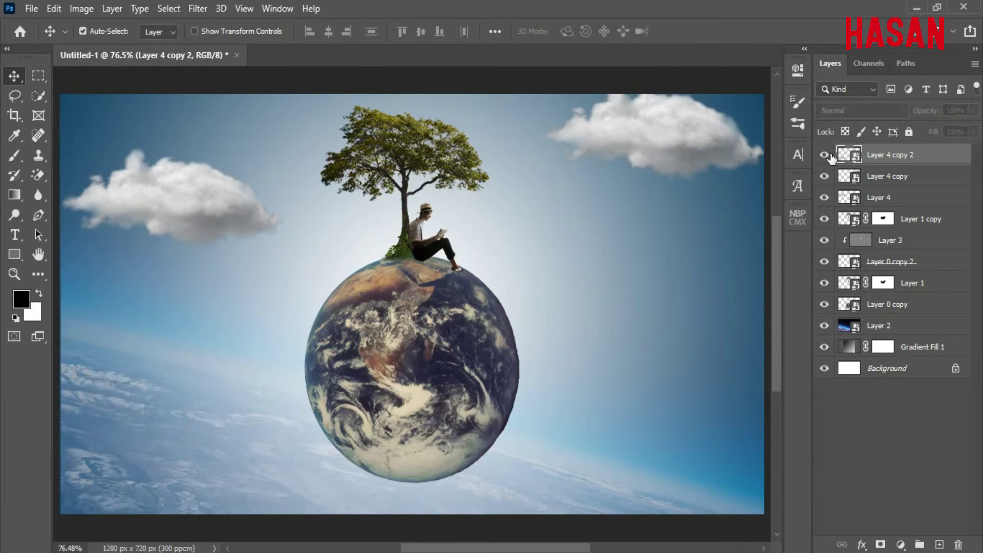
{"action": "left_click", "coordinate": [829, 156]}
{"action": "left_click_drag", "start_coordinate": [937, 160], "coordinate": [922, 311]}
{"action": "left_click", "coordinate": [825, 284]}
{"action": "left_click", "coordinate": [825, 284]}
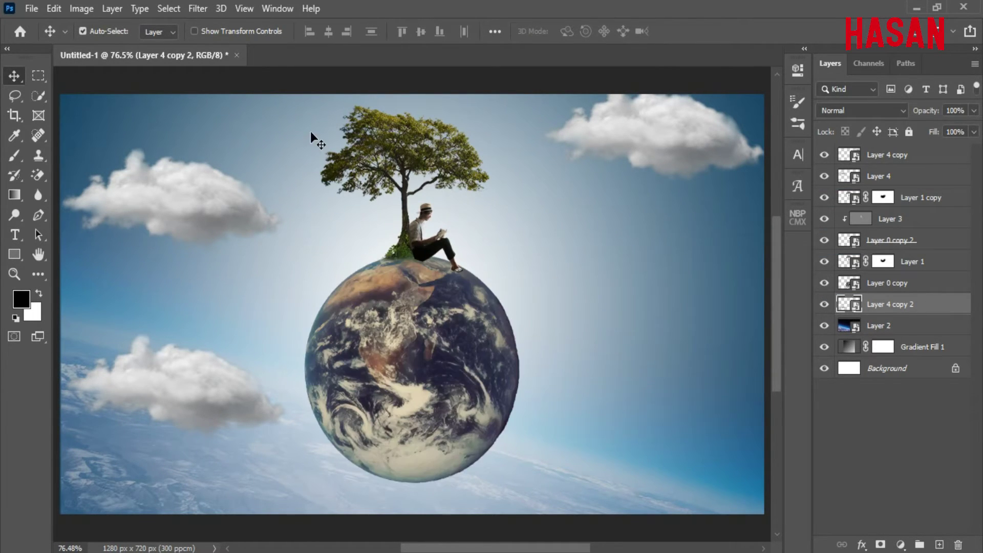
Step: Apply a Gaussian Blur with a 6.0 pixel radius to Layer 4 copy 2 and collapse its smart filter list
{"action": "left_click", "coordinate": [205, 9]}
{"action": "mouse_move", "coordinate": [279, 184]}
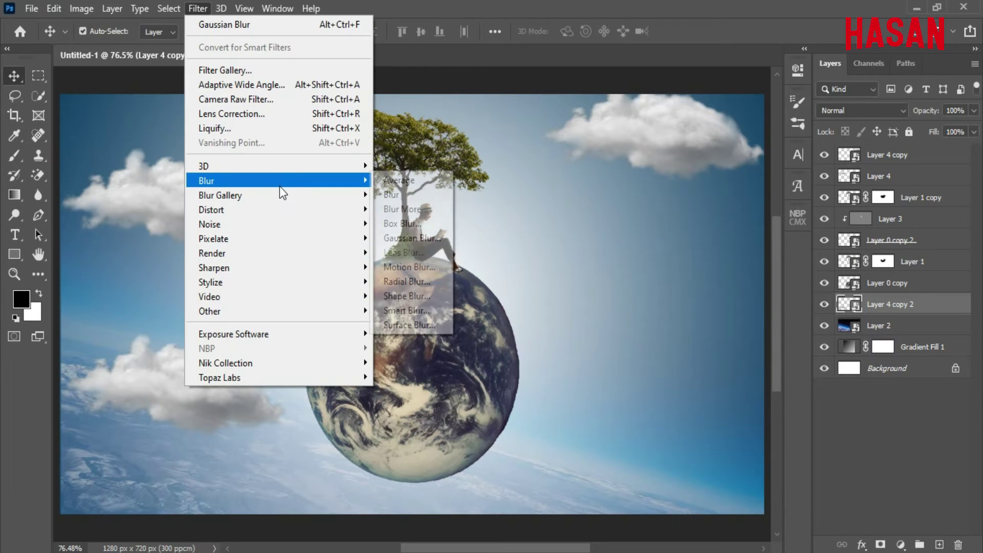
{"action": "left_click", "coordinate": [409, 239]}
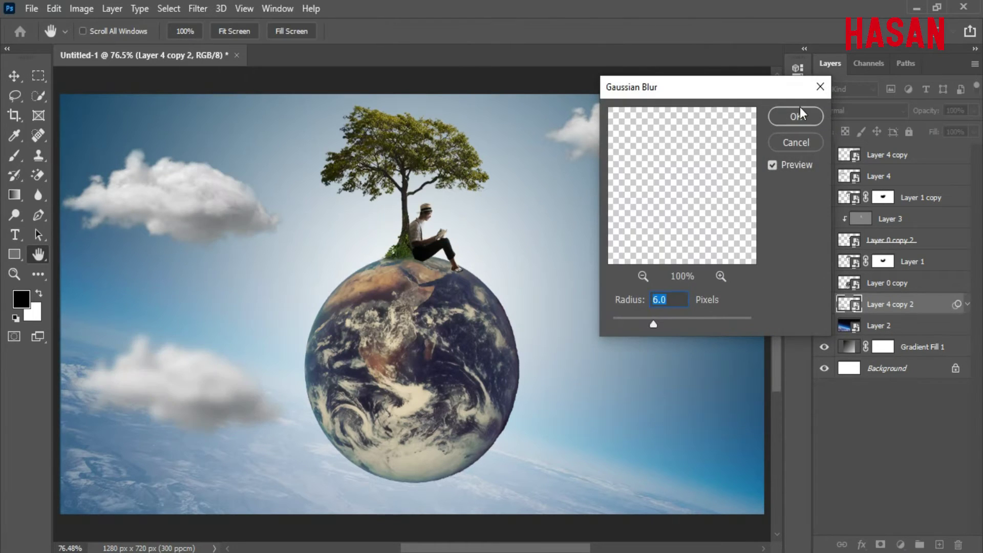
{"action": "left_click", "coordinate": [795, 117]}
{"action": "left_click", "coordinate": [967, 304]}
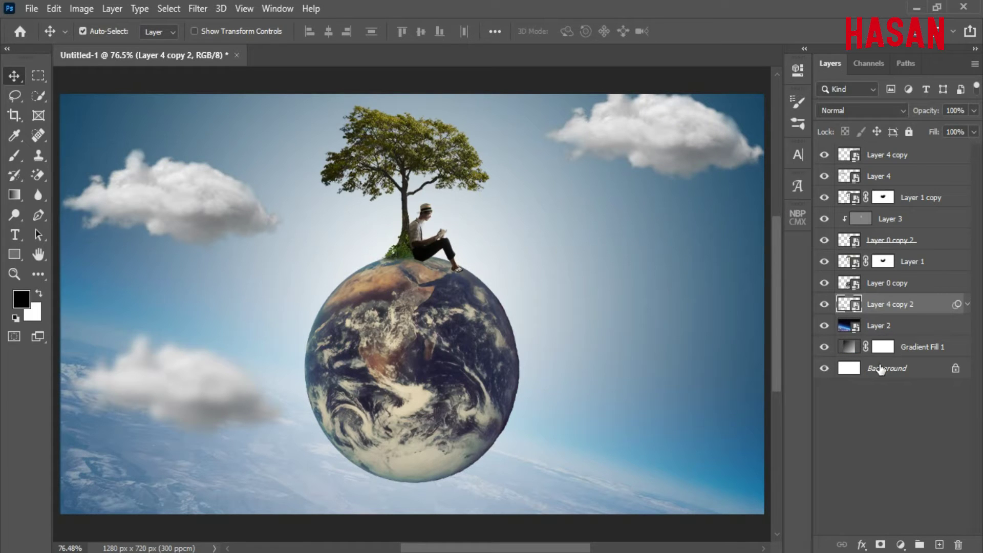
Step: Duplicate the blurred Layer 4 copy 2 cloud, move the copy to the right of the Earth and rotate it 2.43°
{"action": "right_click", "coordinate": [917, 306]}
{"action": "left_click", "coordinate": [759, 42]}
{"action": "key", "text": "Return"}
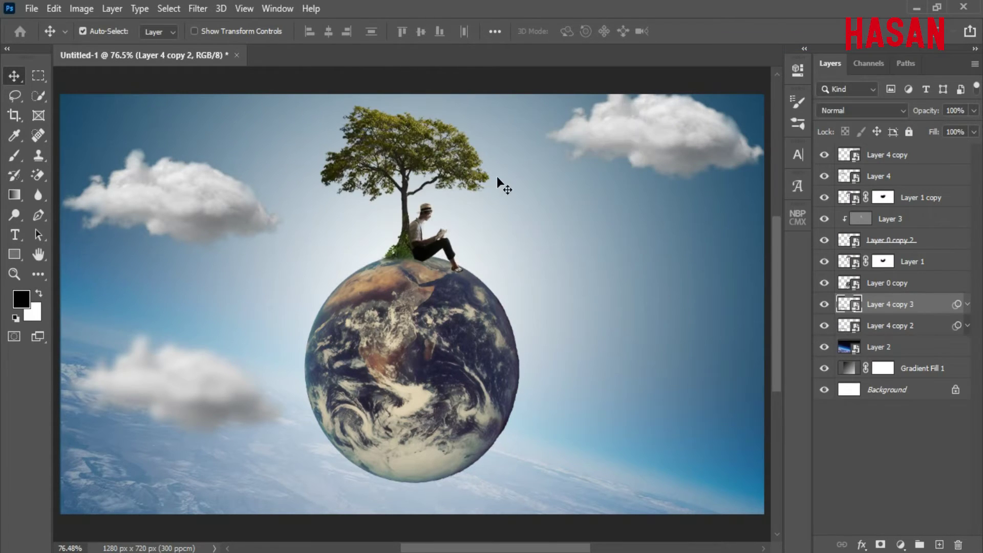
{"action": "left_click_drag", "start_coordinate": [185, 369], "coordinate": [593, 377]}
{"action": "key", "text": "ctrl+t"}
{"action": "left_click", "coordinate": [516, 243]}
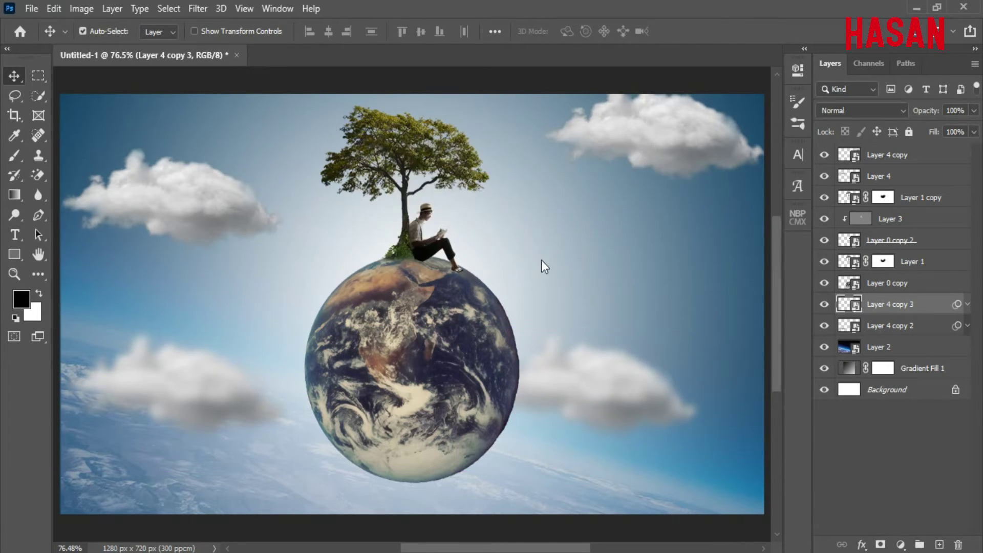
{"action": "left_click_drag", "start_coordinate": [684, 376], "coordinate": [655, 401]}
{"action": "left_click", "coordinate": [691, 31]}
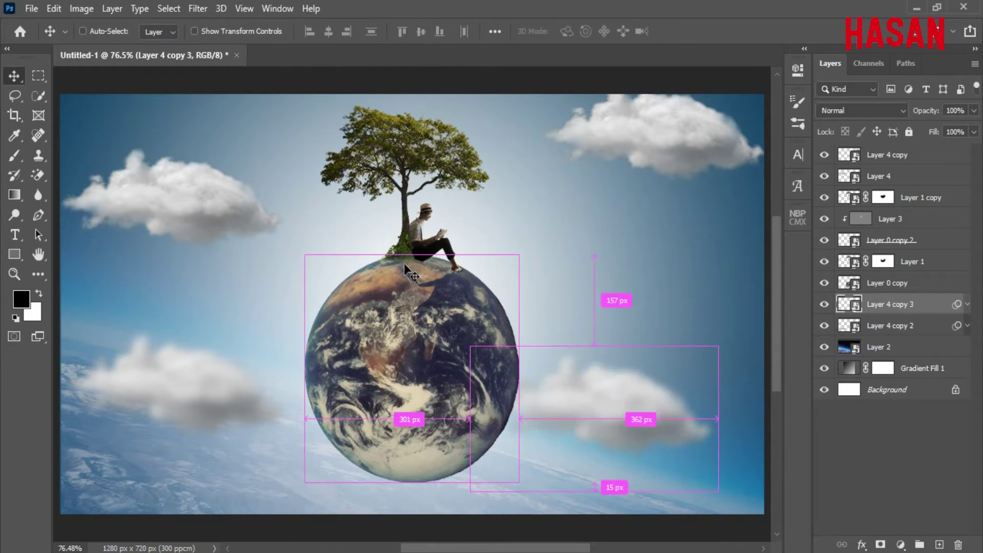
Step: Duplicate the Layer 4 copy 3 cloud and move the copy up to the middle of the sky right of the man
{"action": "right_click", "coordinate": [904, 306]}
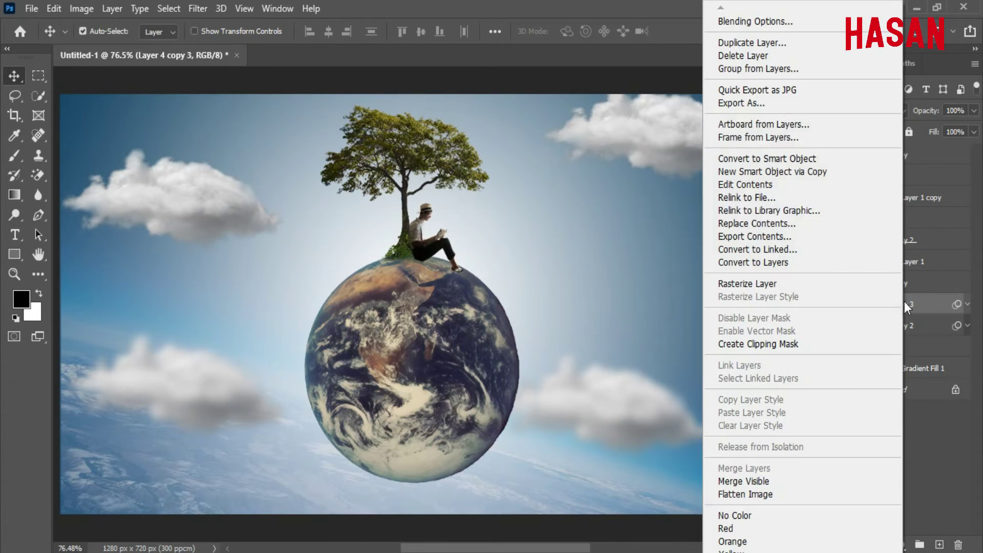
{"action": "left_click", "coordinate": [764, 39]}
{"action": "left_click", "coordinate": [626, 144]}
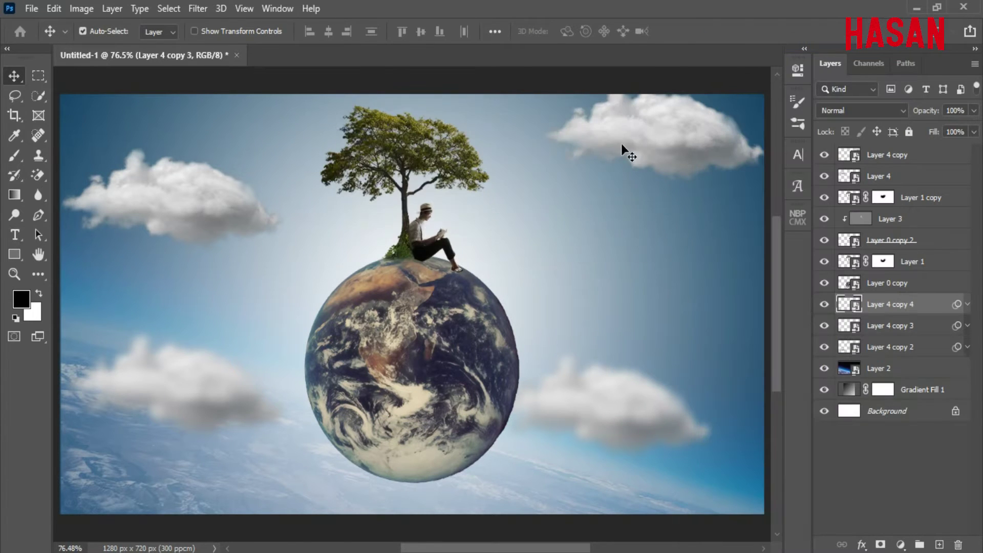
{"action": "key", "text": "ctrl+y"}
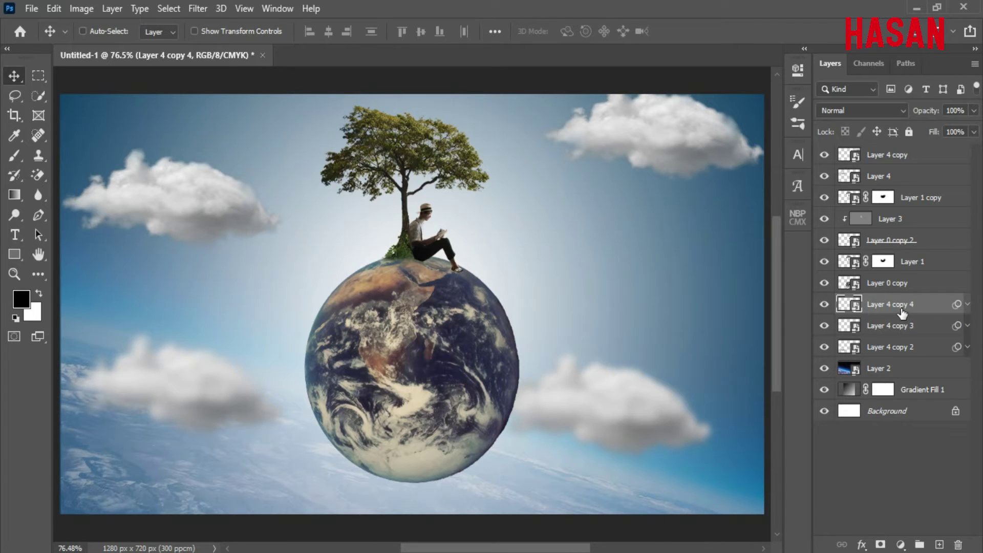
{"action": "key", "text": "ctrl+t"}
{"action": "left_click", "coordinate": [501, 230]}
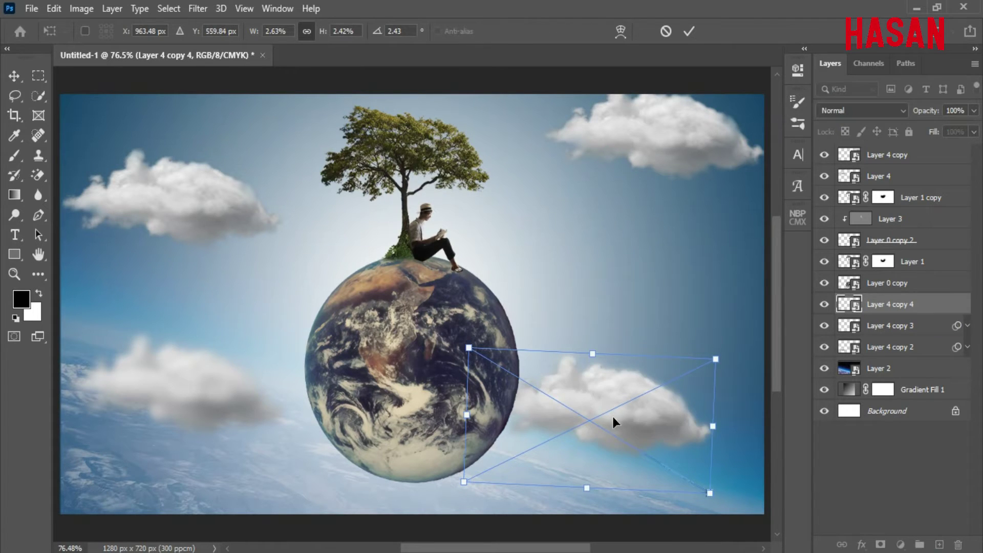
{"action": "left_click_drag", "start_coordinate": [612, 416], "coordinate": [640, 293]}
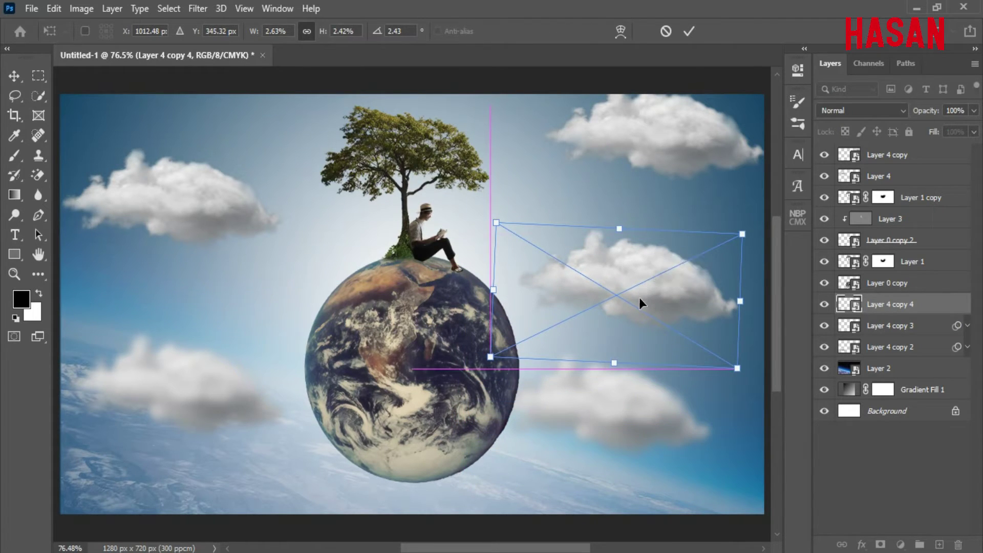
{"action": "left_click", "coordinate": [689, 32]}
Step: Add a layer mask to Layer 4 copy 4 and fade its cloud with a black 65 px soft brush at 12% and 3% flow
{"action": "right_click", "coordinate": [888, 306]}
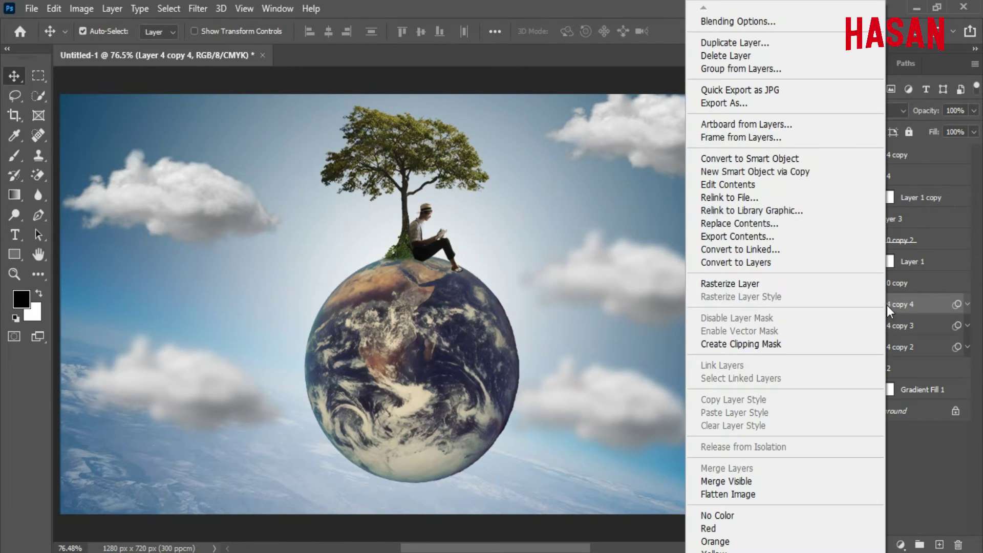
{"action": "left_click", "coordinate": [898, 215]}
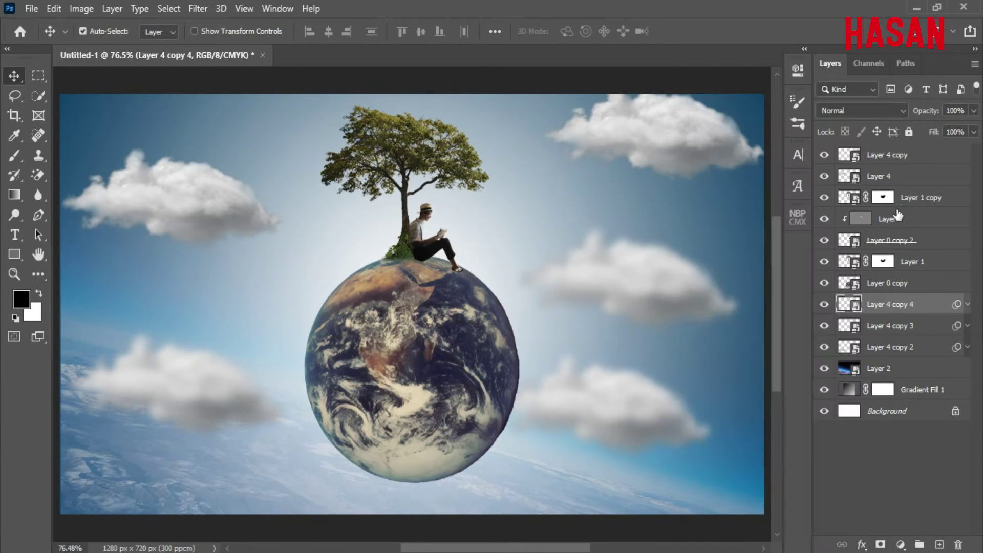
{"action": "left_click", "coordinate": [879, 544]}
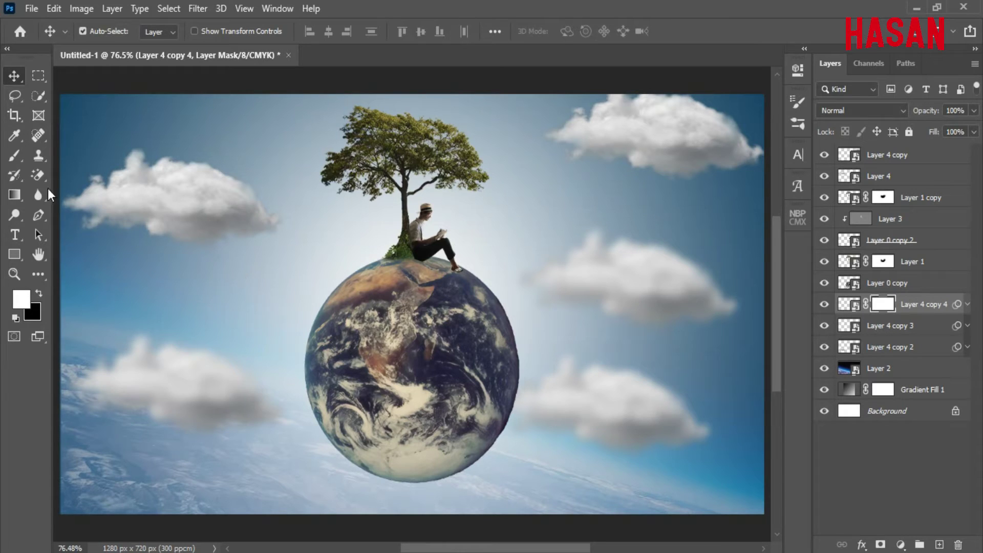
{"action": "key", "text": "b"}
{"action": "left_click_drag", "start_coordinate": [377, 35], "coordinate": [371, 34]}
{"action": "left_click_drag", "start_coordinate": [540, 297], "coordinate": [560, 299]}
{"action": "mouse_move", "coordinate": [708, 265]}
{"action": "left_mouse_down"}
{"action": "mouse_move", "coordinate": [735, 268]}
{"action": "mouse_move", "coordinate": [738, 251]}
{"action": "mouse_move", "coordinate": [700, 228]}
{"action": "mouse_move", "coordinate": [555, 260]}
{"action": "left_mouse_up"}
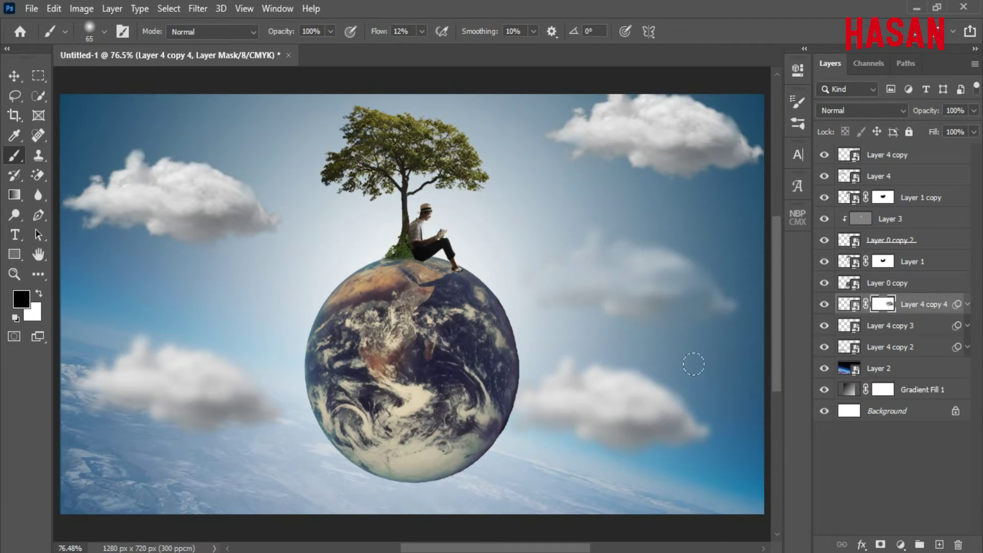
{"action": "mouse_move", "coordinate": [700, 289]}
{"action": "left_mouse_down"}
{"action": "mouse_move", "coordinate": [573, 261]}
{"action": "mouse_move", "coordinate": [621, 299]}
{"action": "left_mouse_up"}
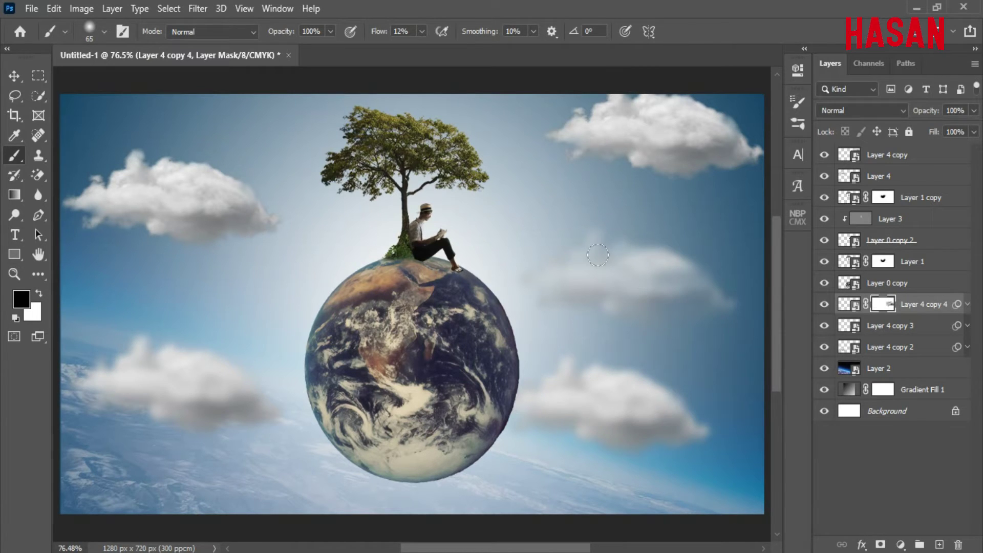
{"action": "left_click_drag", "start_coordinate": [597, 255], "coordinate": [529, 219]}
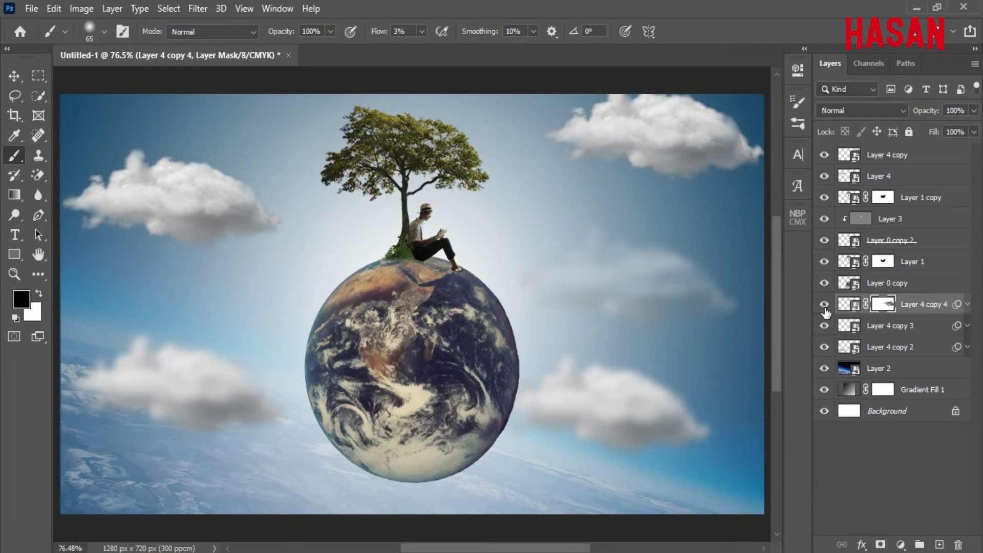
Step: Duplicate the faded cloud on Layer 4 copy 4 and move the copy behind the Earth's upper-left edge
{"action": "left_click", "coordinate": [858, 314]}
{"action": "right_click", "coordinate": [850, 307]}
{"action": "right_click", "coordinate": [917, 305]}
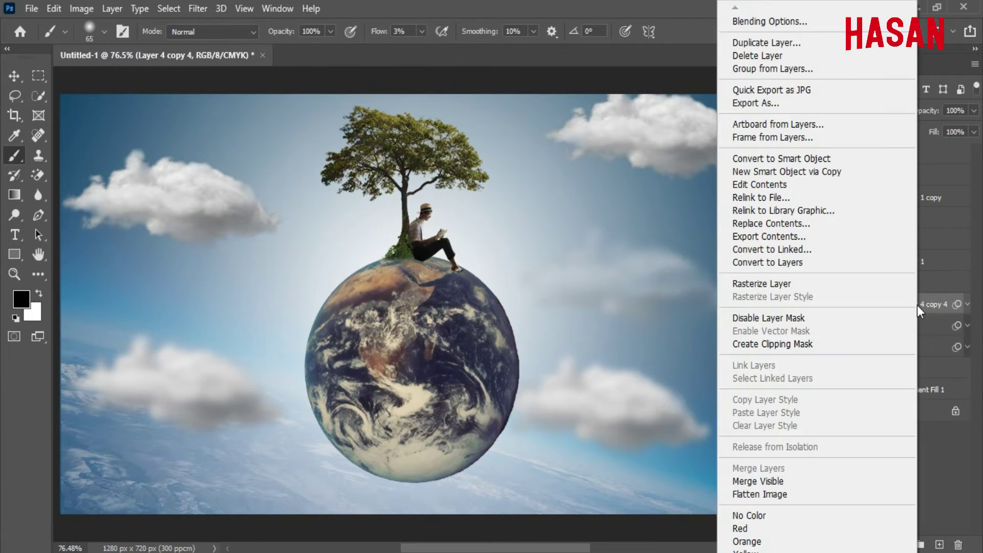
{"action": "left_click", "coordinate": [766, 43]}
{"action": "key", "text": "Return"}
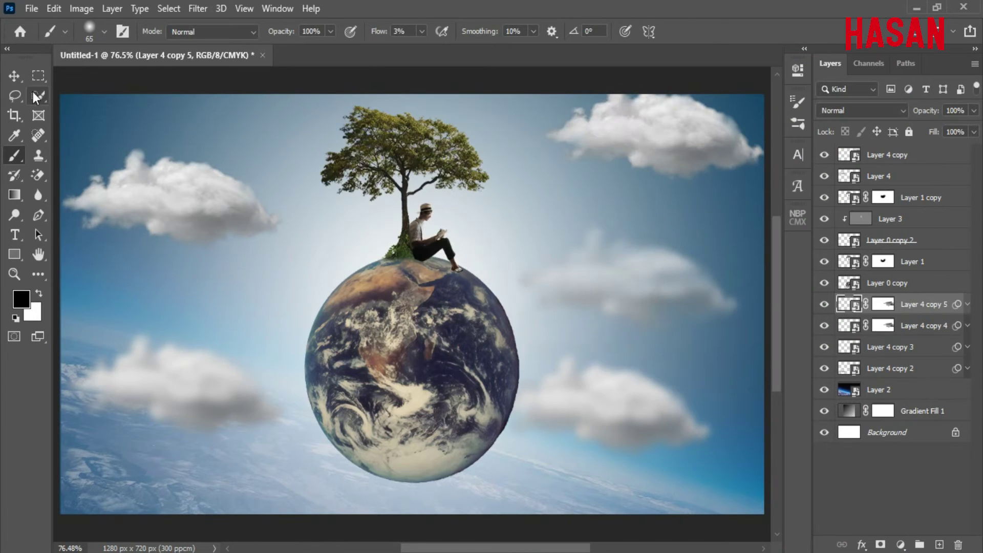
{"action": "key", "text": "v"}
{"action": "left_click_drag", "start_coordinate": [655, 284], "coordinate": [330, 305]}
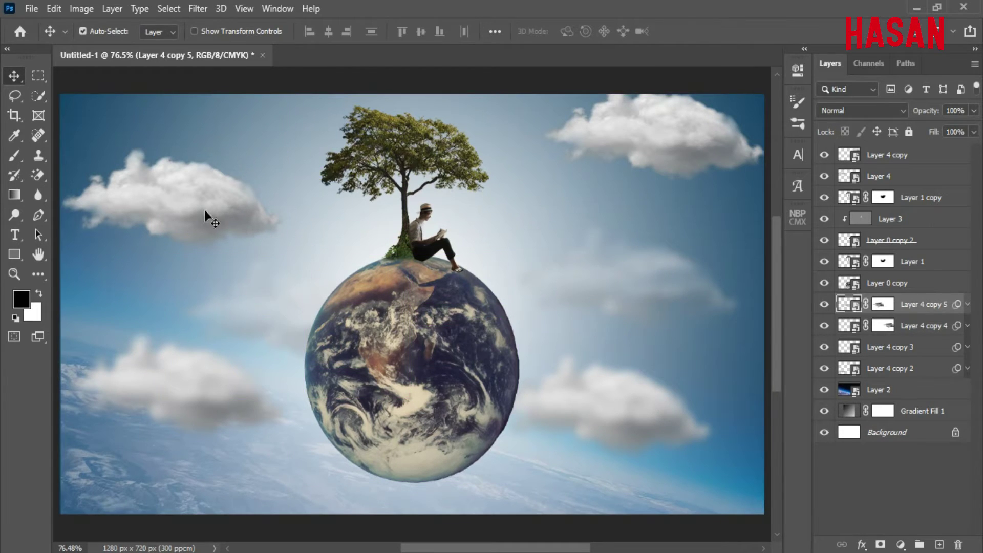
Step: Duplicate the sharp Layer 4 copy cloud, place the copy over the Earth's right edge and shift the blurred cloud beneath it down and left
{"action": "left_click", "coordinate": [916, 155]}
{"action": "right_click", "coordinate": [917, 155]}
{"action": "left_click", "coordinate": [773, 42]}
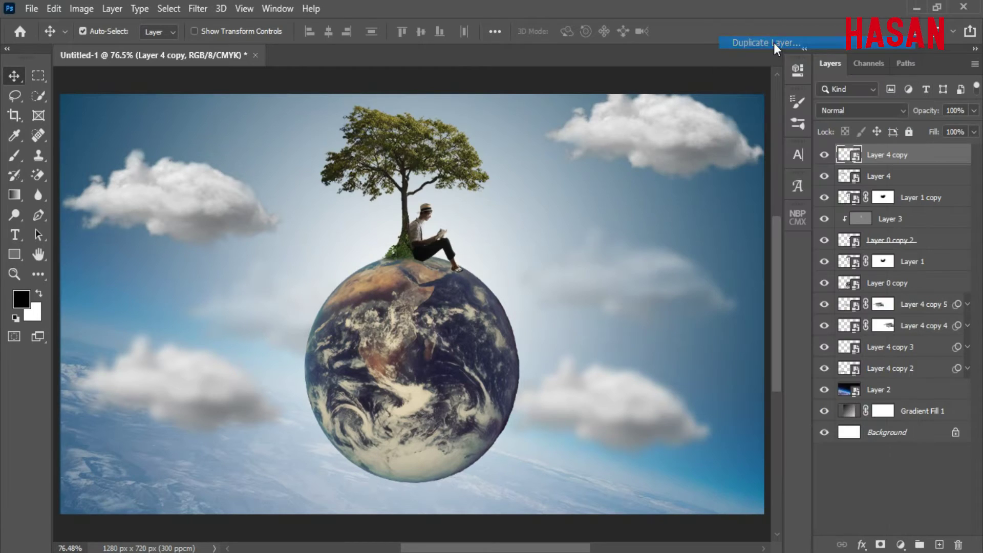
{"action": "left_click", "coordinate": [628, 145]}
{"action": "left_click_drag", "start_coordinate": [682, 149], "coordinate": [588, 343]}
{"action": "left_click_drag", "start_coordinate": [613, 413], "coordinate": [597, 434]}
{"action": "left_click_drag", "start_coordinate": [603, 350], "coordinate": [613, 346]}
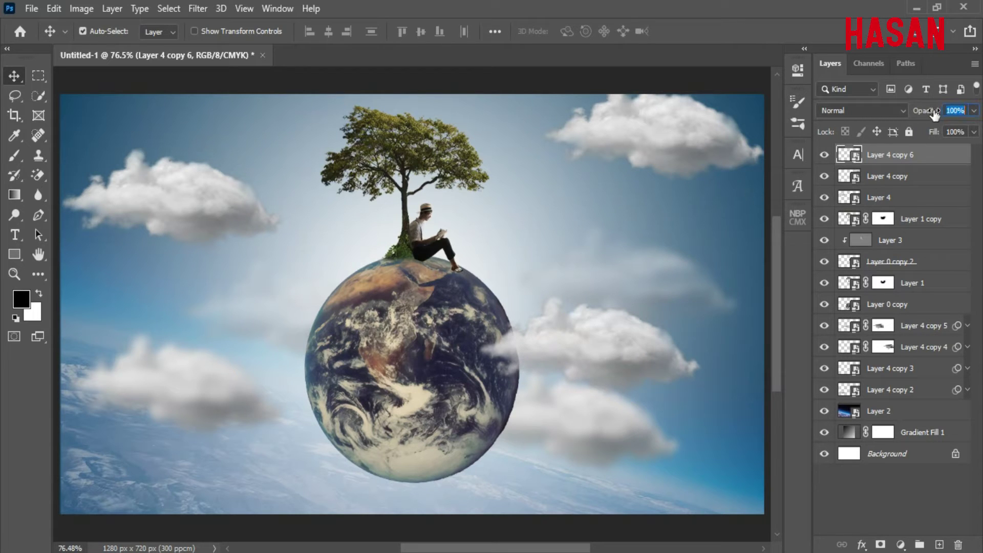
Step: Compare the whole composition with and without the Layer 4 copy 6 cloud
{"action": "left_click", "coordinate": [823, 156]}
{"action": "left_click", "coordinate": [823, 156]}
{"action": "mouse_move", "coordinate": [436, 235]}
{"action": "left_mouse_down"}
{"action": "mouse_move", "coordinate": [455, 259]}
{"action": "mouse_move", "coordinate": [441, 247]}
{"action": "left_mouse_up"}
{"action": "key", "text": "ctrl+0"}
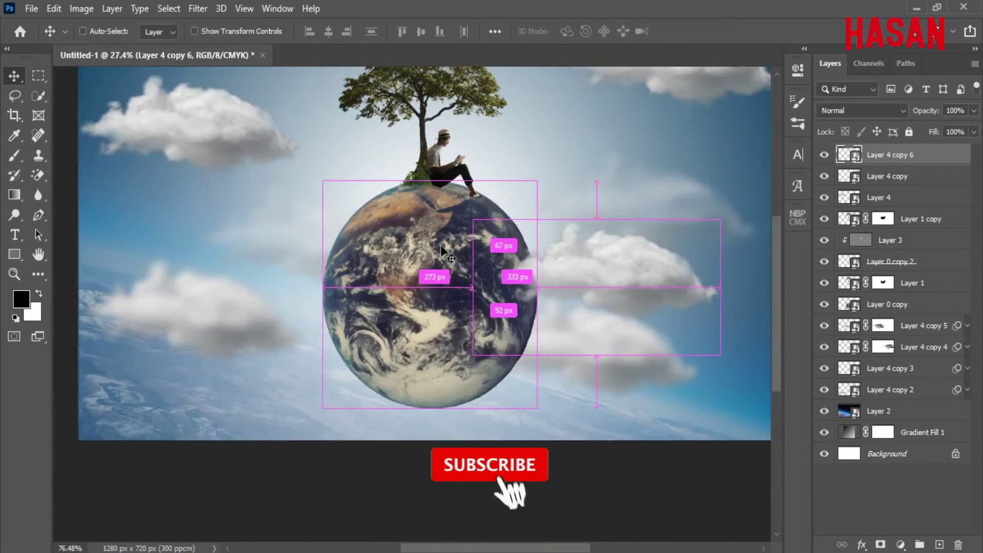
{"action": "key", "text": "ctrl+minus"}
{"action": "key", "text": "ctrl+minus"}
{"action": "key", "text": "ctrl+minus"}
{"action": "key", "text": "ctrl+0"}
{"action": "key", "text": "ctrl"}
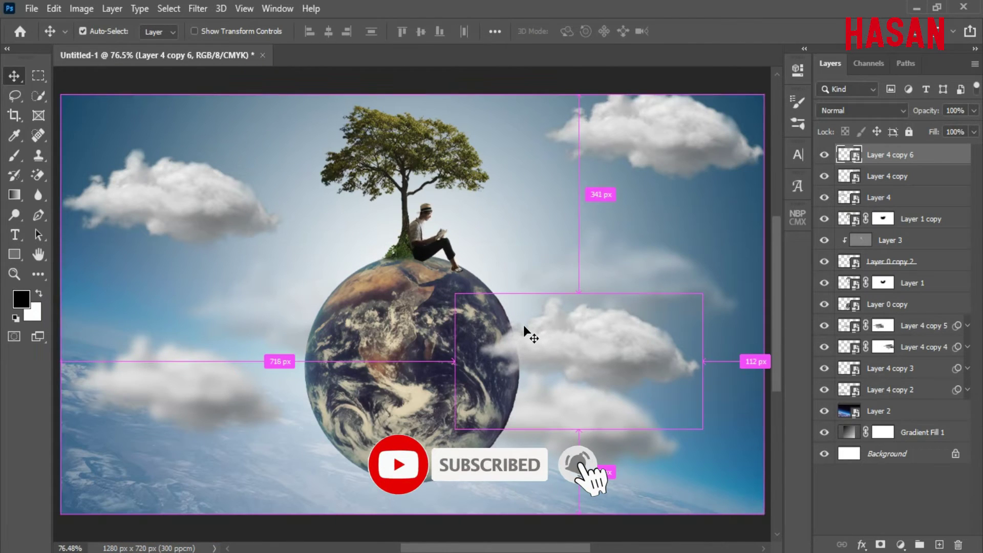
{"action": "left_click", "coordinate": [824, 155]}
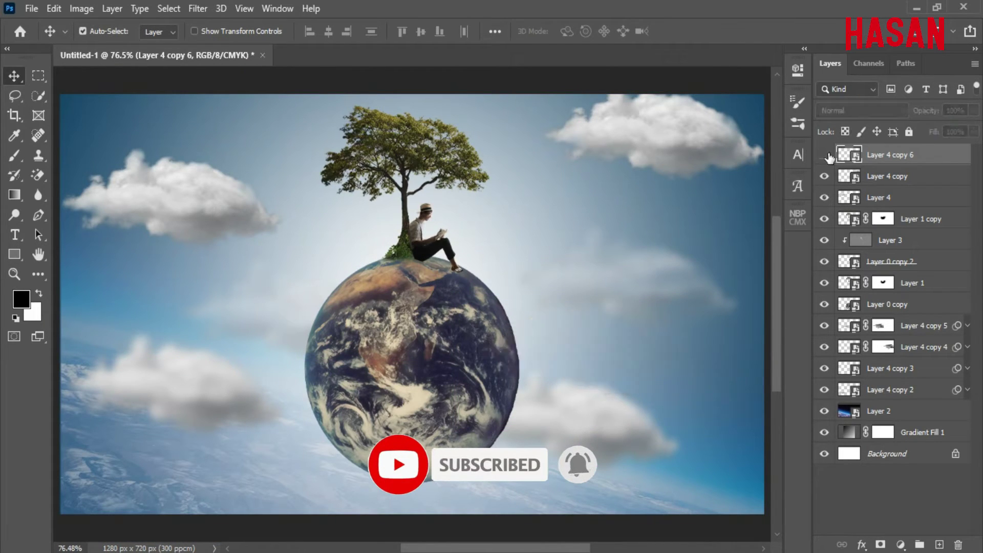
{"action": "left_click", "coordinate": [824, 155]}
Step: Bring the bird flock from the flying_birds_04 image into the composition as a new layer and minimise the source image
{"action": "left_click", "coordinate": [450, 552]}
{"action": "left_click", "coordinate": [315, 505]}
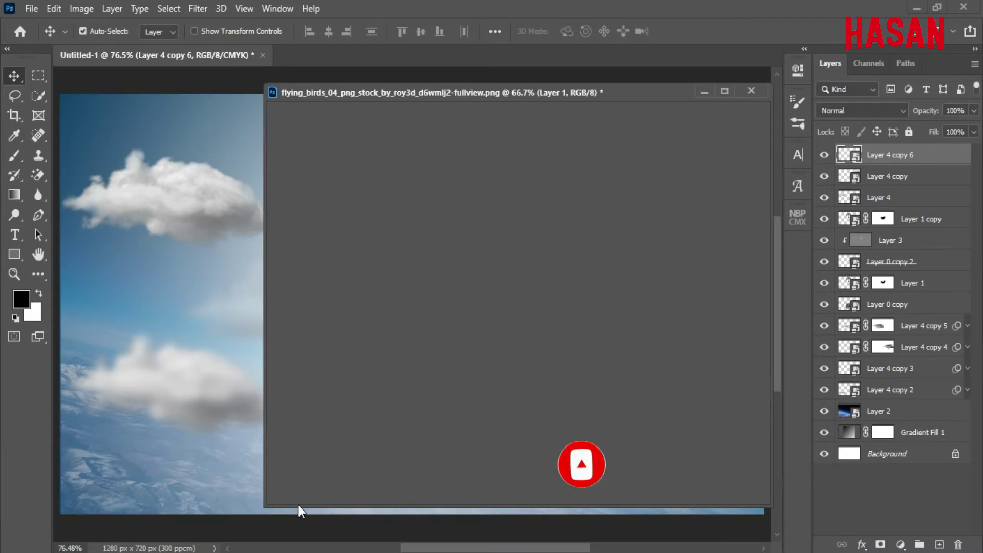
{"action": "left_click_drag", "start_coordinate": [560, 94], "coordinate": [647, 79]}
{"action": "left_click_drag", "start_coordinate": [488, 197], "coordinate": [330, 237]}
{"action": "left_click", "coordinate": [791, 79]}
{"action": "left_click", "coordinate": [275, 391]}
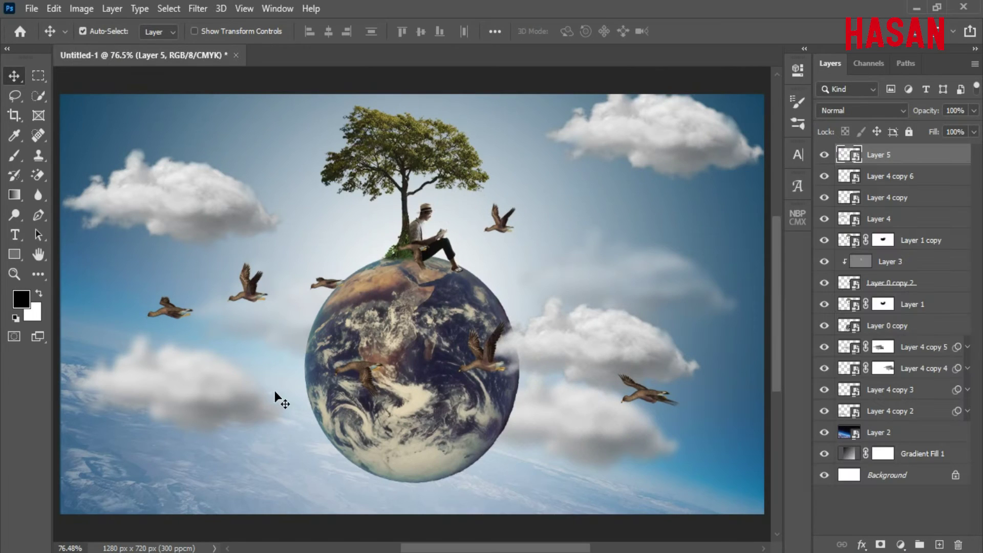
Step: Scale the Layer 5 bird flock to 10.93%, rotate it 3.23° and place it just below the upper-left cloud
{"action": "key", "text": "ctrl"}
{"action": "key", "text": "ctrl+t"}
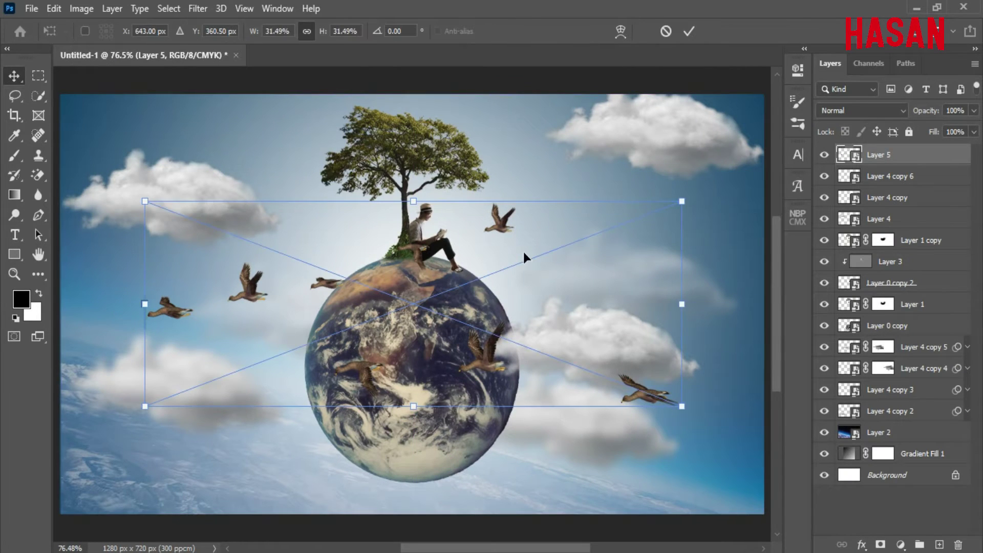
{"action": "left_click_drag", "start_coordinate": [679, 303], "coordinate": [302, 242]}
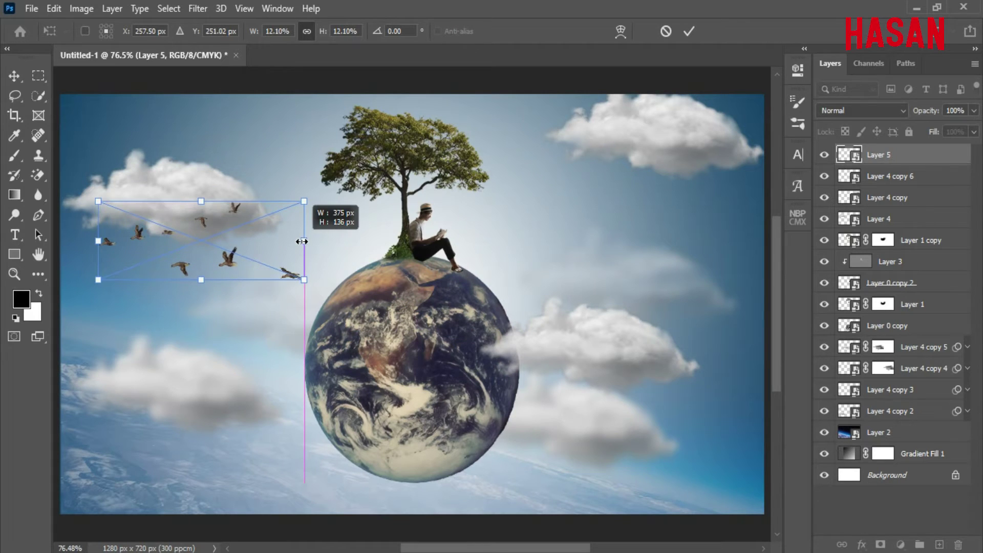
{"action": "left_click_drag", "start_coordinate": [224, 248], "coordinate": [231, 250]}
{"action": "left_click_drag", "start_coordinate": [325, 193], "coordinate": [326, 198]}
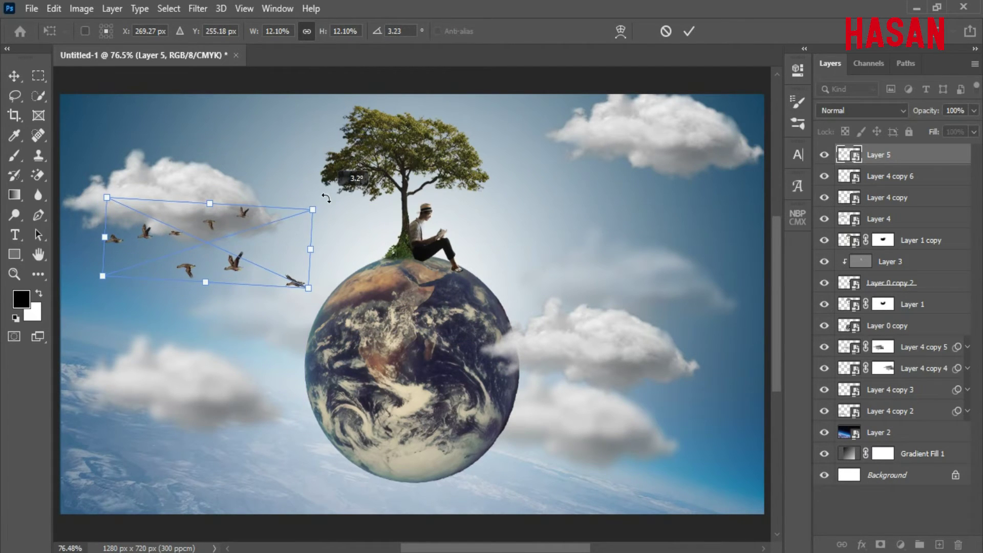
{"action": "left_click_drag", "start_coordinate": [244, 263], "coordinate": [237, 265]}
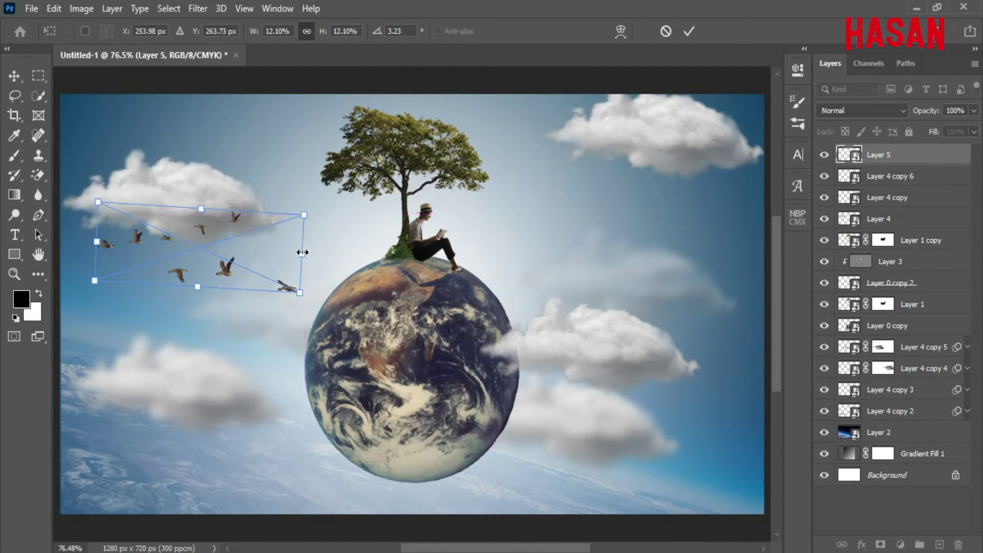
{"action": "mouse_move", "coordinate": [299, 292]}
{"action": "left_mouse_down"}
{"action": "mouse_move", "coordinate": [294, 281]}
{"action": "mouse_move", "coordinate": [290, 287]}
{"action": "left_mouse_up"}
{"action": "left_click", "coordinate": [689, 32]}
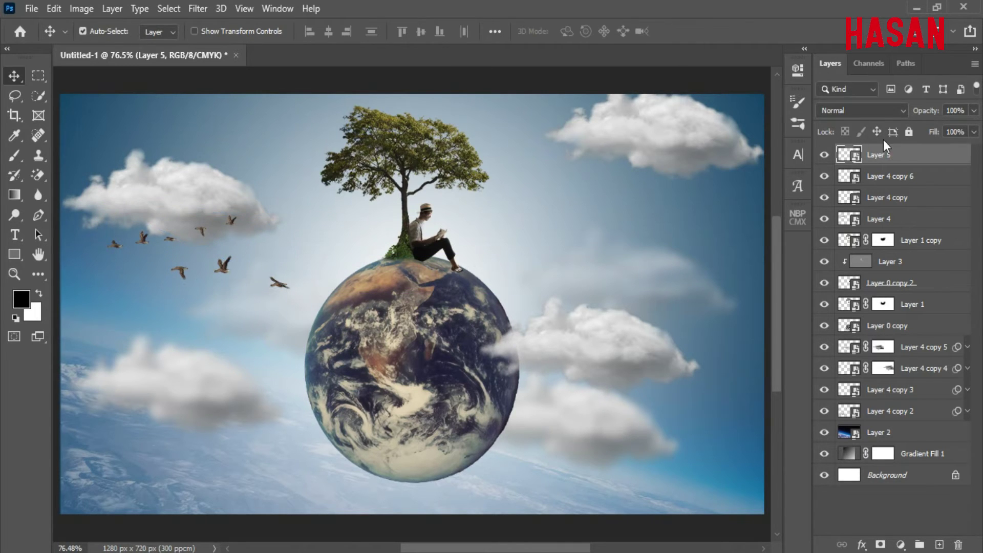
Step: Duplicate the Layer 5 bird flock, scale the copy to 8.11%, adjust its tilt and place it below the upper-right cloud
{"action": "right_click", "coordinate": [898, 156]}
{"action": "left_click", "coordinate": [794, 49]}
{"action": "left_click", "coordinate": [612, 145]}
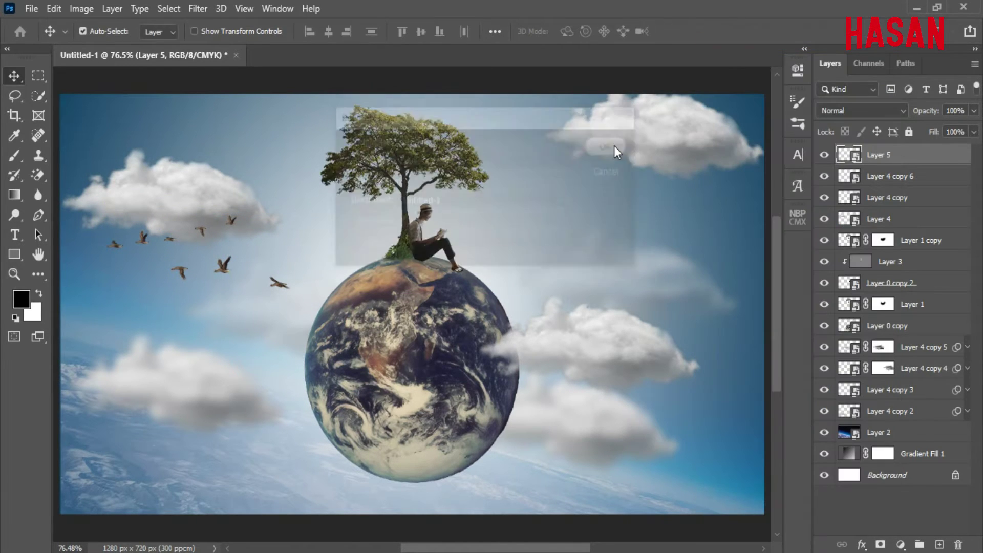
{"action": "key", "text": "ctrl+t"}
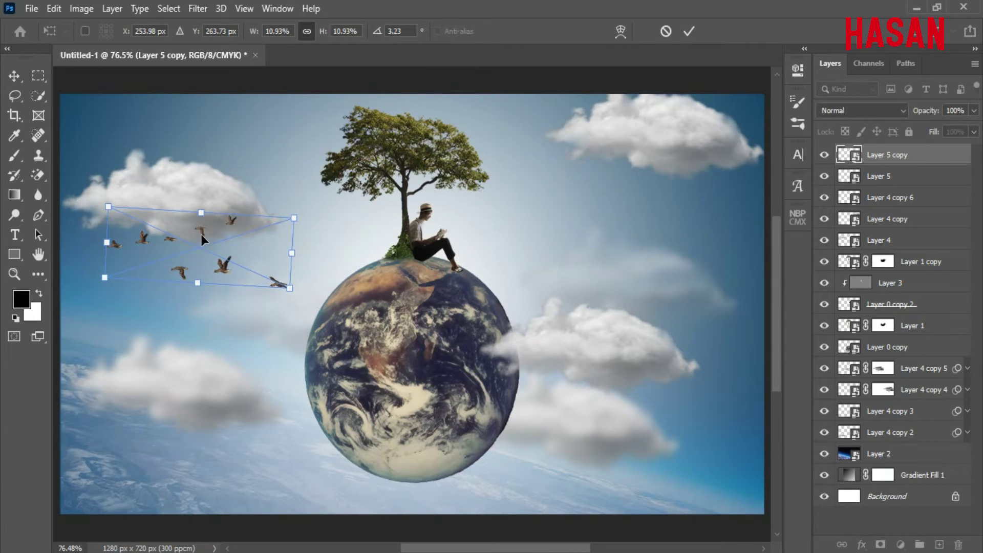
{"action": "left_click_drag", "start_coordinate": [204, 246], "coordinate": [608, 198]}
{"action": "left_click_drag", "start_coordinate": [698, 208], "coordinate": [668, 210]}
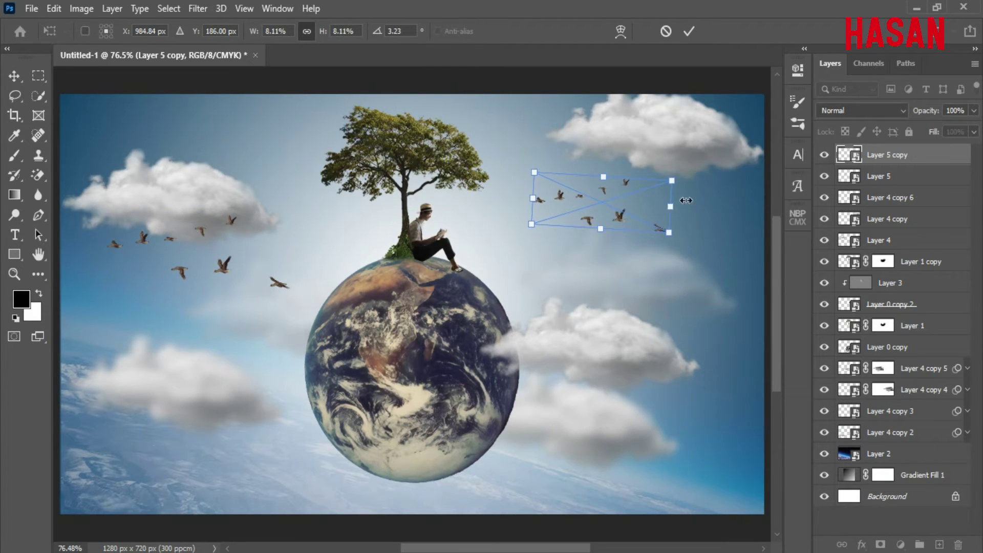
{"action": "left_click_drag", "start_coordinate": [690, 177], "coordinate": [689, 169]}
{"action": "left_click_drag", "start_coordinate": [614, 208], "coordinate": [625, 200]}
{"action": "left_click", "coordinate": [689, 31]}
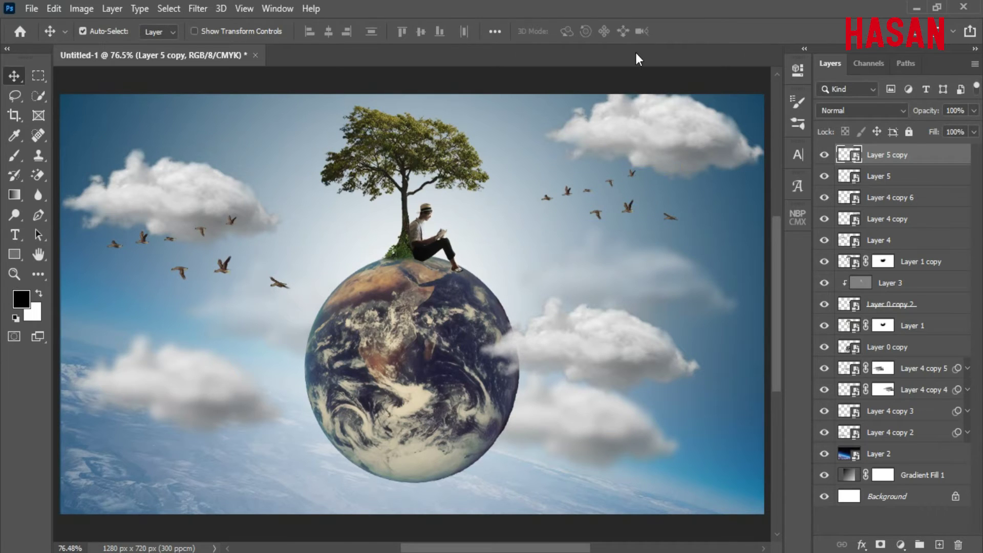
{"action": "key", "text": "ctrl"}
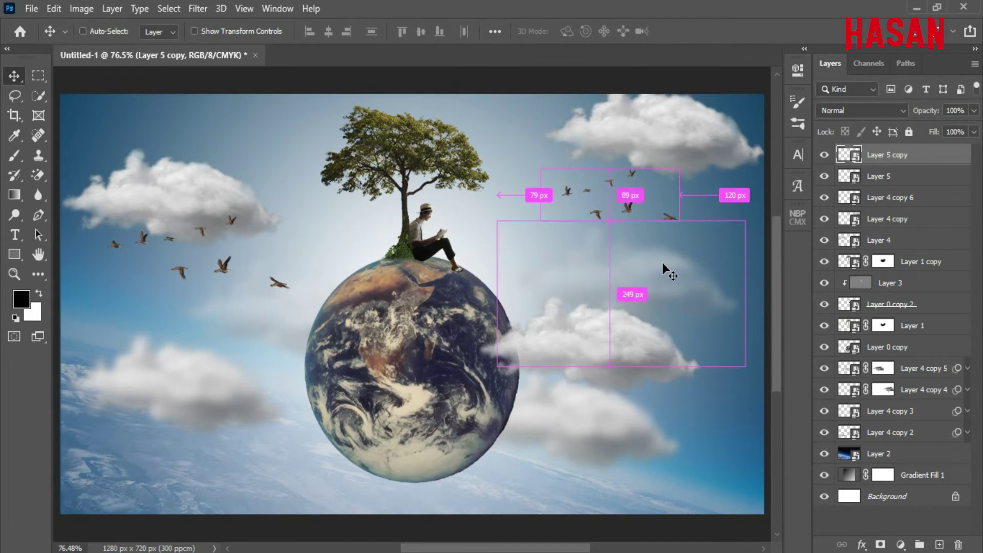
Step: Bring the seagull from the seagull_by_ravenslane image into the composition as a new layer and minimise the source image
{"action": "mouse_move", "coordinate": [389, 552]}
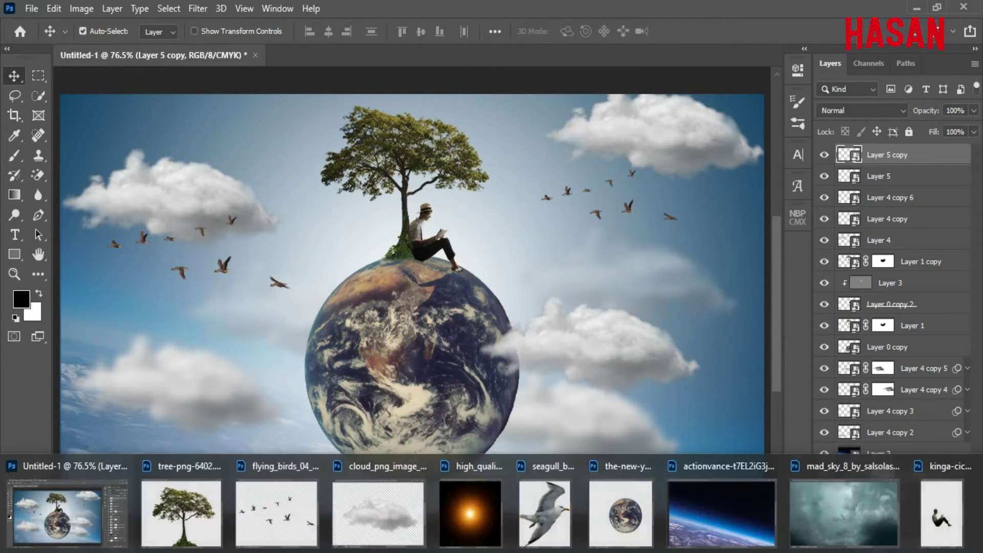
{"action": "left_click", "coordinate": [535, 518]}
{"action": "left_click_drag", "start_coordinate": [494, 121], "coordinate": [645, 102]}
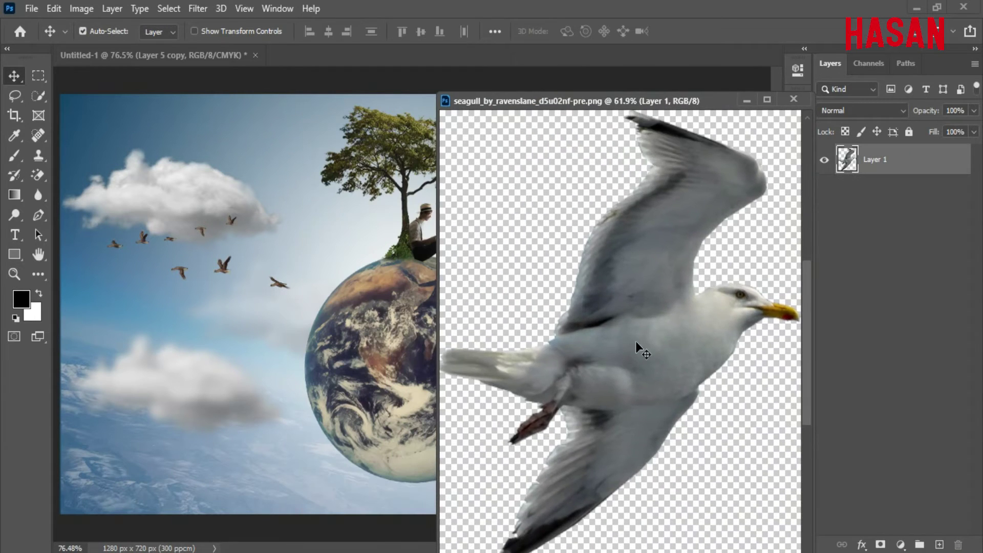
{"action": "left_click_drag", "start_coordinate": [636, 342], "coordinate": [292, 322]}
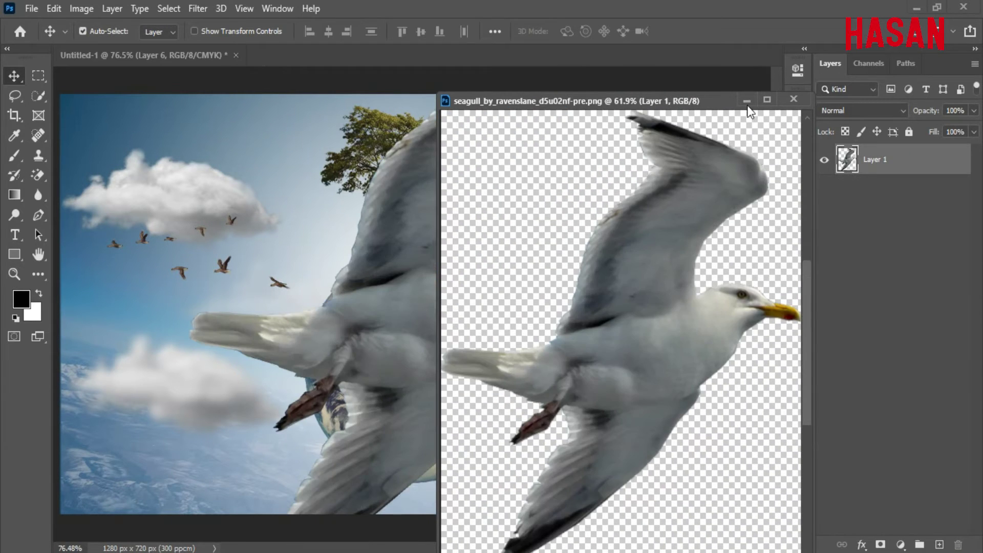
{"action": "left_click", "coordinate": [747, 106]}
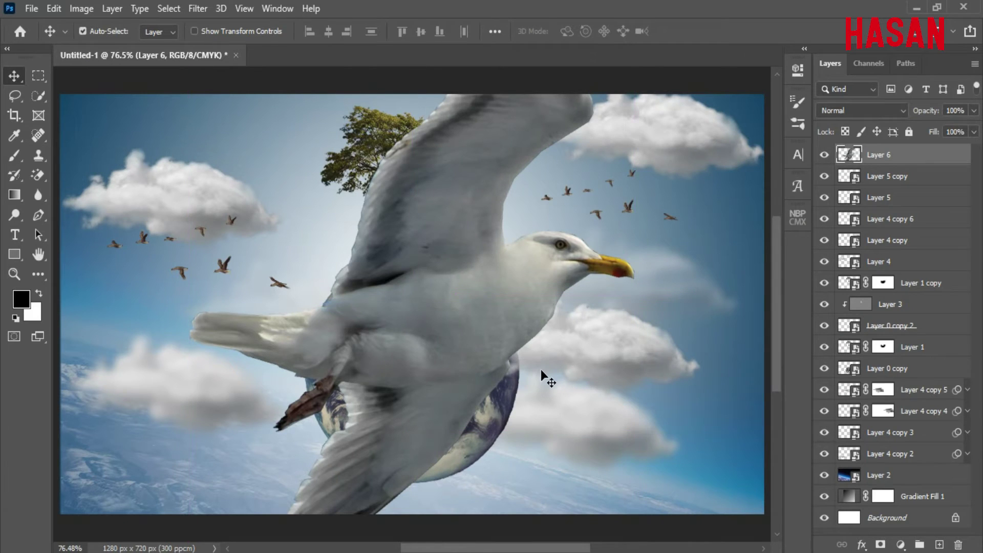
Step: Scale the seagull to 24.94%, rotate it 16.54° and place it over the blurred cloud at the composition's lower left
{"action": "key", "text": "ctrl+t"}
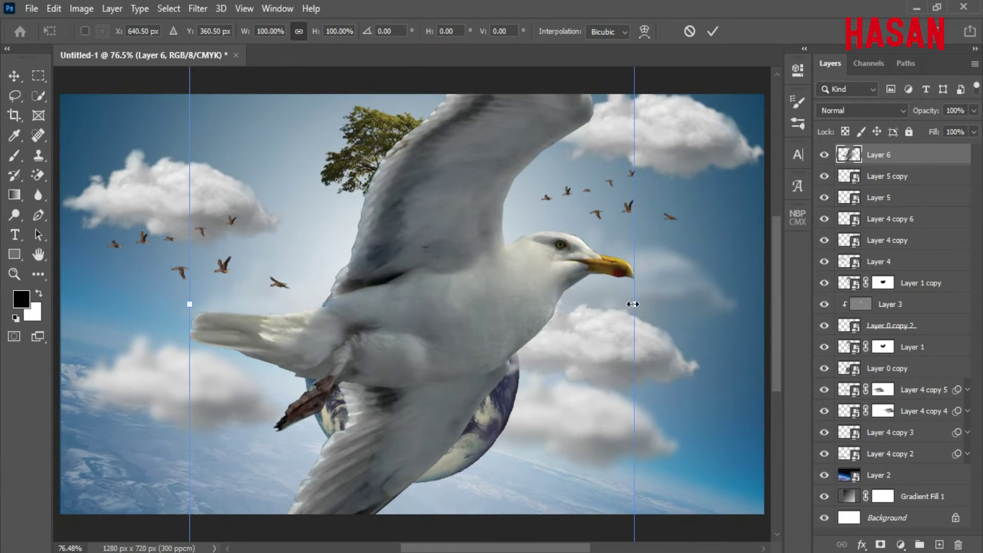
{"action": "left_click_drag", "start_coordinate": [631, 308], "coordinate": [496, 308]}
{"action": "left_click_drag", "start_coordinate": [417, 310], "coordinate": [214, 400]}
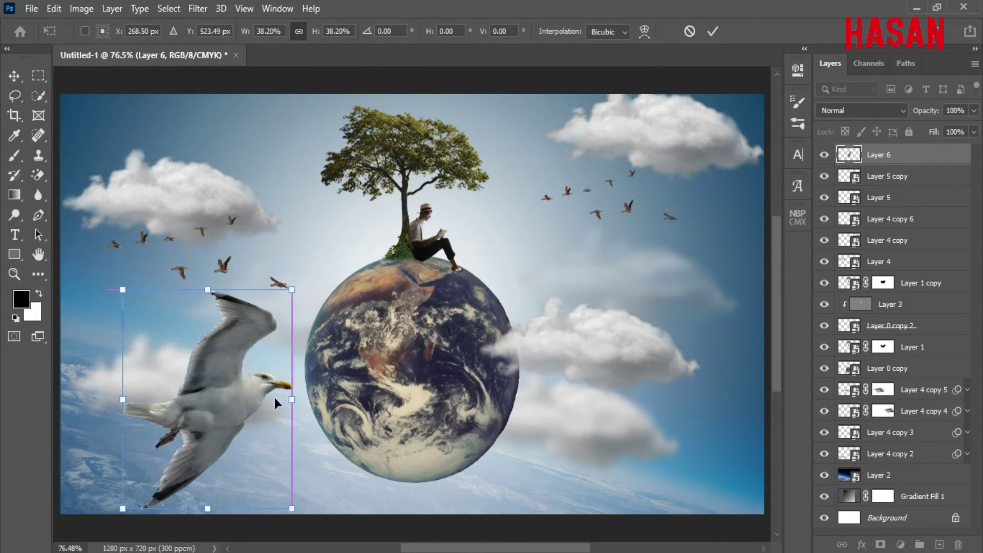
{"action": "left_click_drag", "start_coordinate": [292, 399], "coordinate": [263, 398]}
{"action": "mouse_move", "coordinate": [296, 336]}
{"action": "left_mouse_down"}
{"action": "mouse_move", "coordinate": [310, 346]}
{"action": "mouse_move", "coordinate": [295, 341]}
{"action": "left_mouse_up"}
{"action": "left_click_drag", "start_coordinate": [219, 410], "coordinate": [209, 397]}
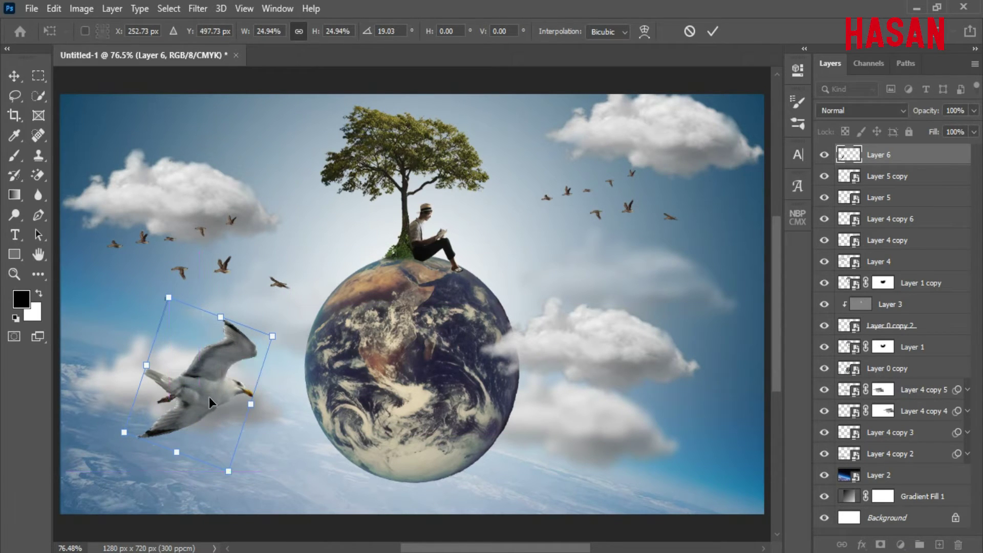
{"action": "left_click_drag", "start_coordinate": [283, 338], "coordinate": [281, 326]}
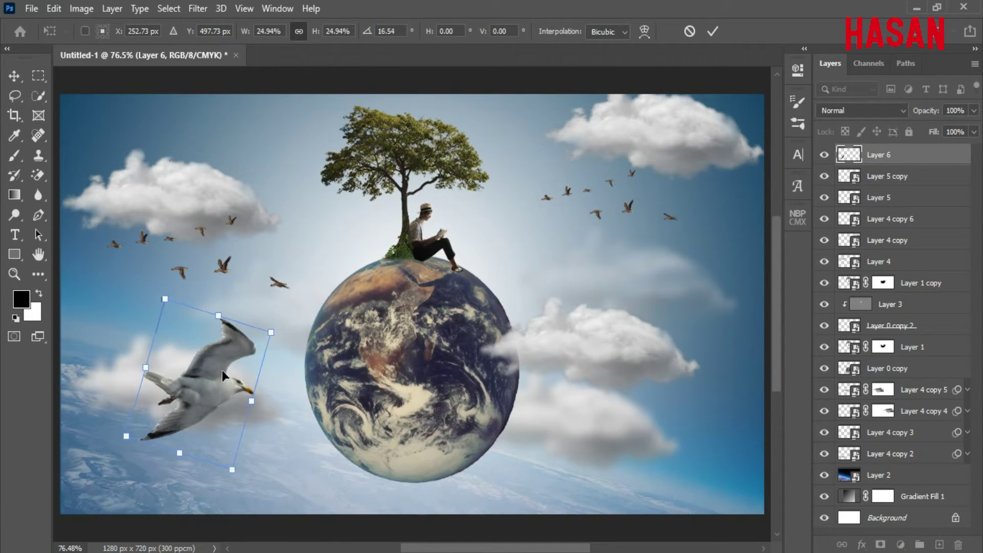
{"action": "left_click_drag", "start_coordinate": [217, 389], "coordinate": [219, 409]}
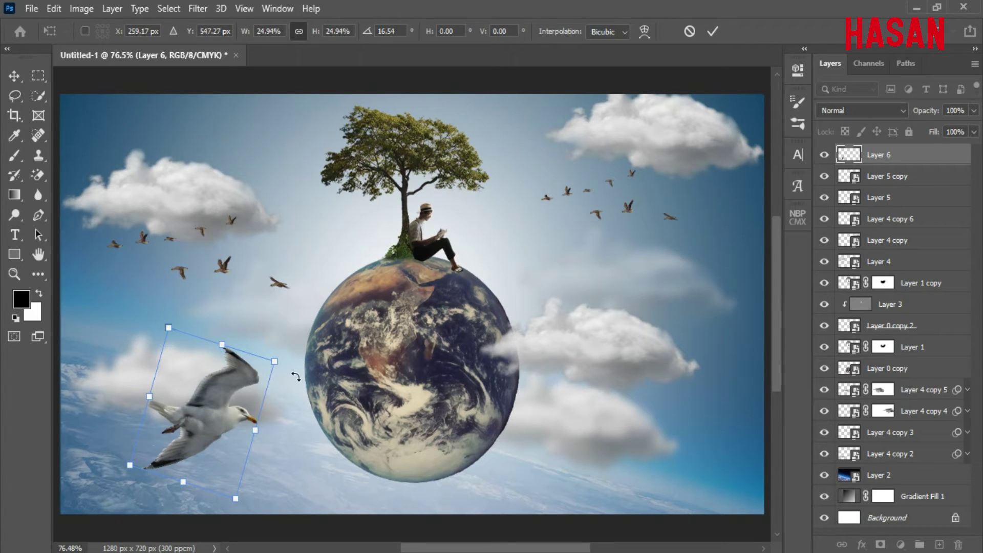
{"action": "left_click", "coordinate": [712, 32]}
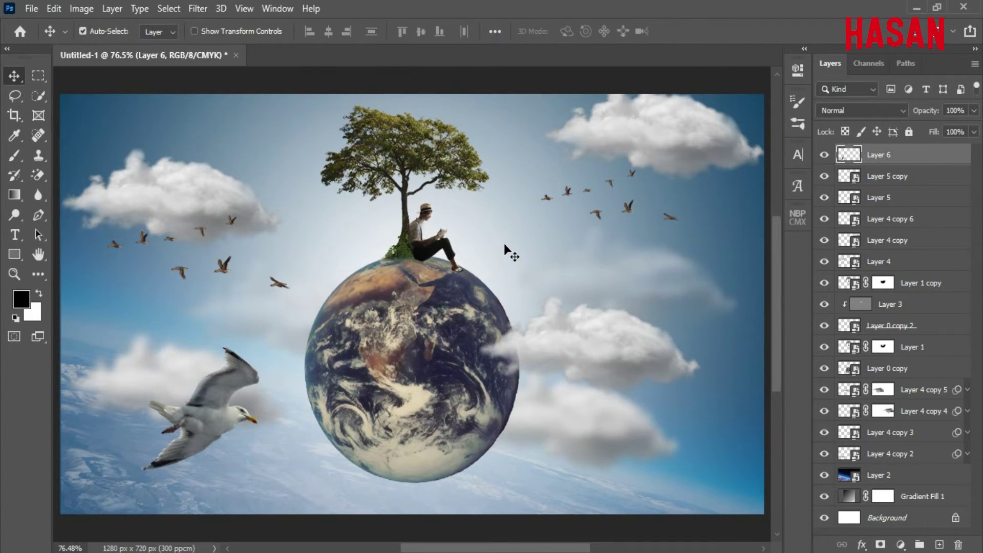
Step: Scale the Layer 6 seagull down further to 78.21% and move it up onto the blurred cloud
{"action": "key", "text": "ctrl"}
{"action": "key", "text": "ctrl+t"}
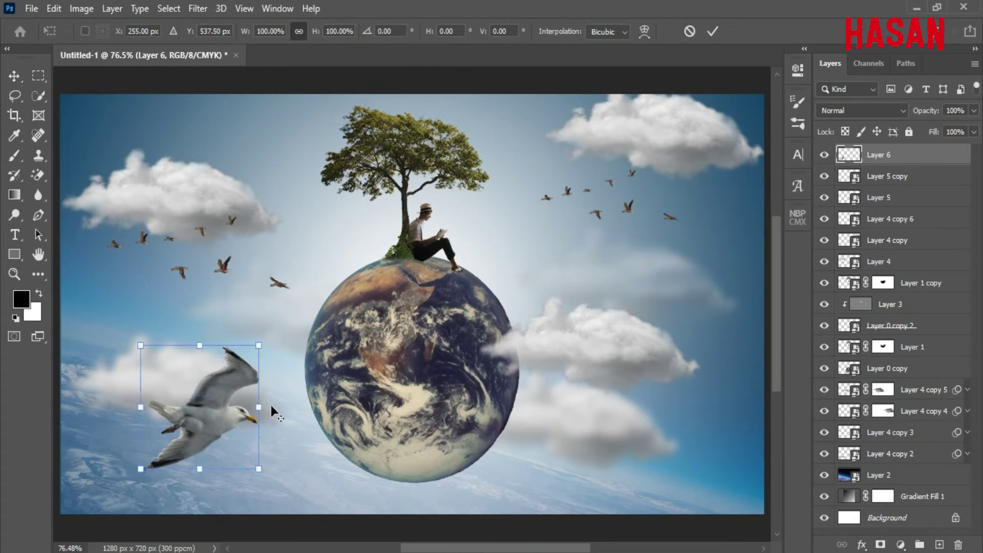
{"action": "left_click_drag", "start_coordinate": [269, 408], "coordinate": [222, 397]}
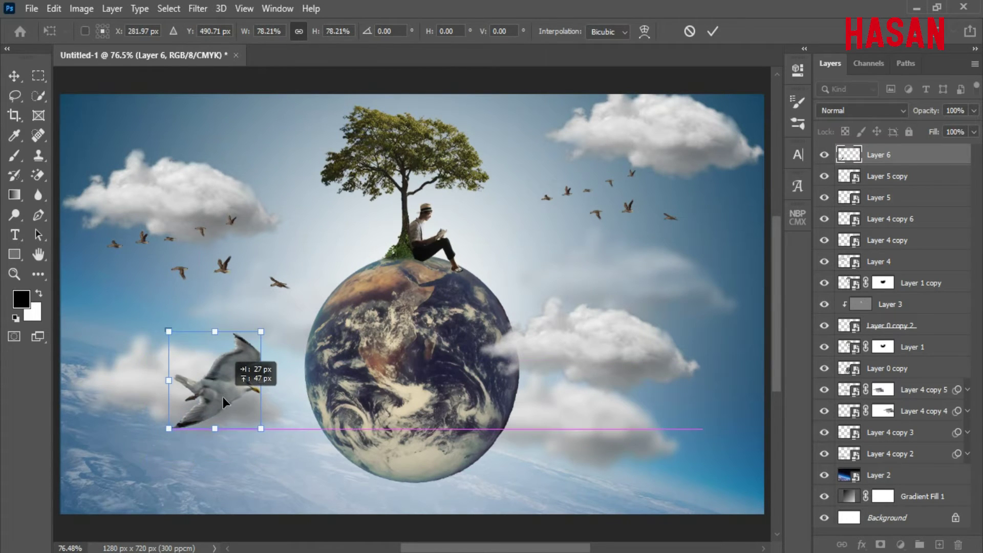
{"action": "left_click", "coordinate": [712, 32]}
Step: Duplicate the Layer 6 seagull, move the copy to the right of the Earth, flip it horizontally and scale it to 92.26%
{"action": "right_click", "coordinate": [901, 153]}
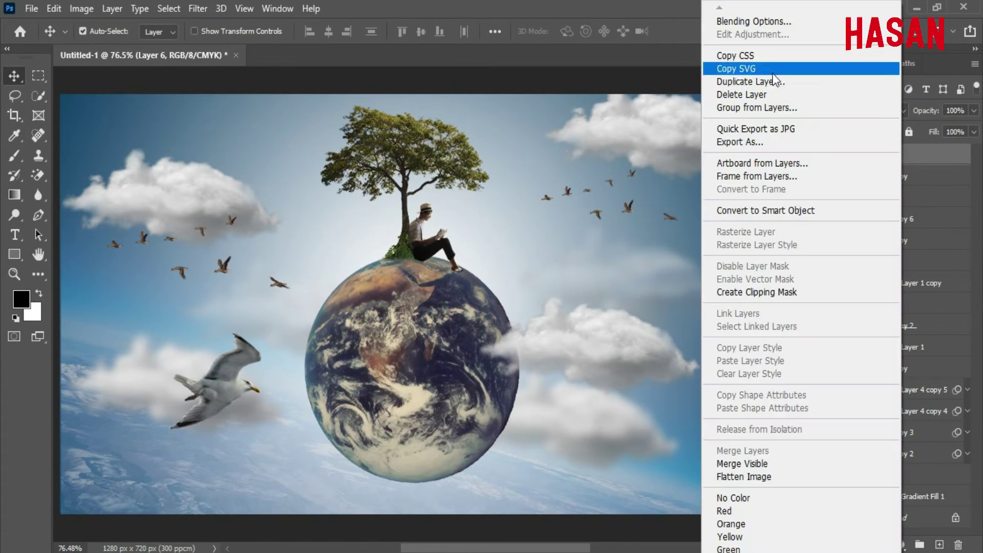
{"action": "left_click", "coordinate": [742, 83]}
{"action": "left_click", "coordinate": [612, 145]}
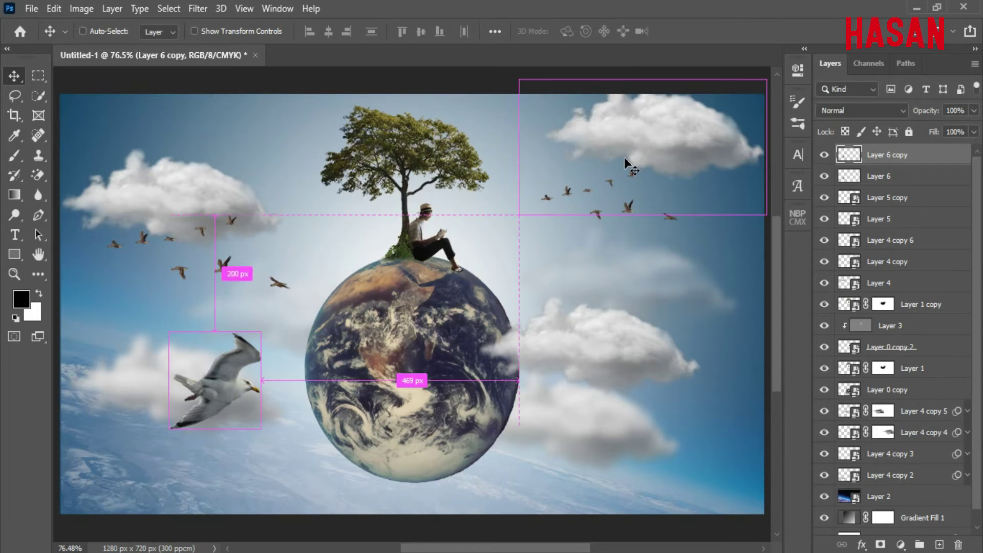
{"action": "key", "text": "ctrl+t"}
{"action": "left_click_drag", "start_coordinate": [230, 376], "coordinate": [573, 311]}
{"action": "right_click", "coordinate": [570, 350]}
{"action": "left_click", "coordinate": [588, 330]}
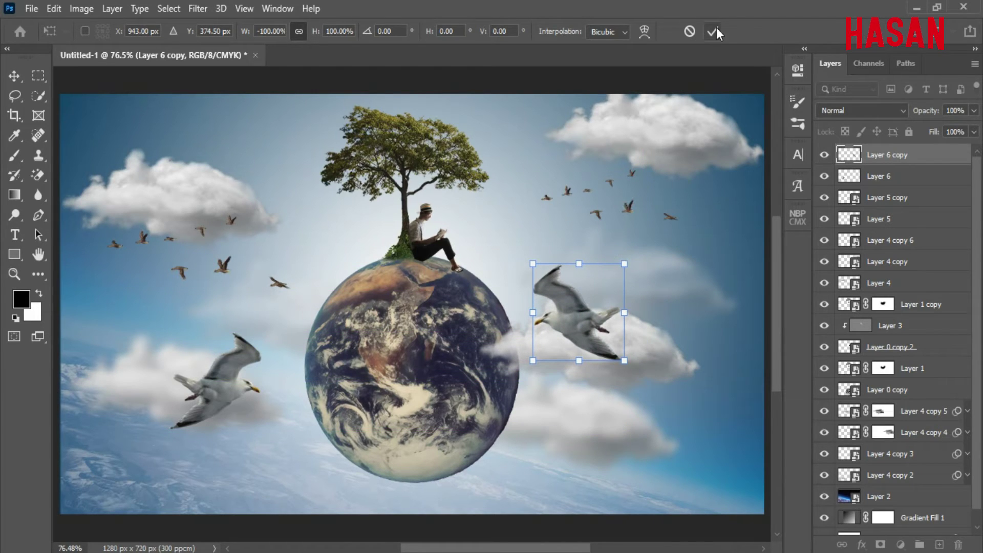
{"action": "left_click_drag", "start_coordinate": [633, 309], "coordinate": [622, 311]}
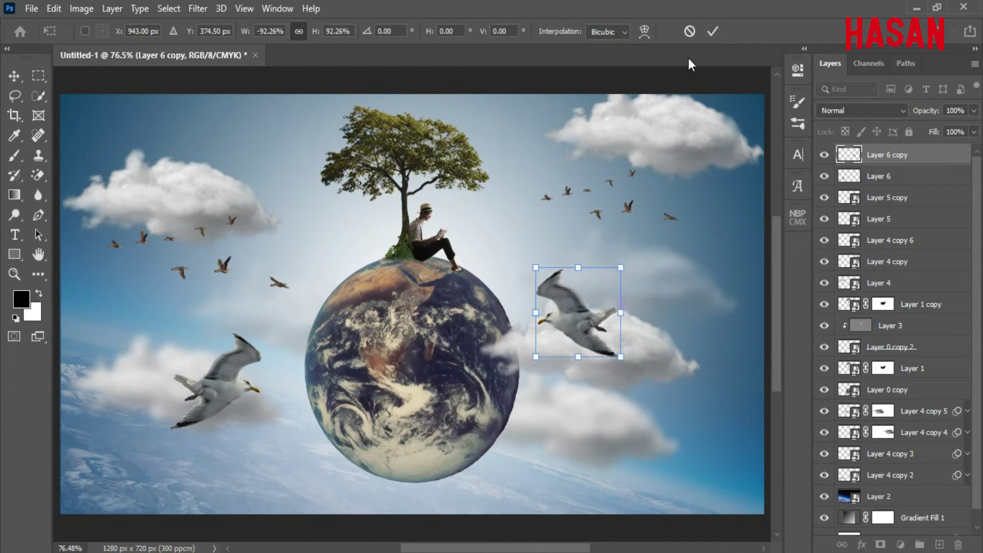
{"action": "left_click", "coordinate": [712, 31]}
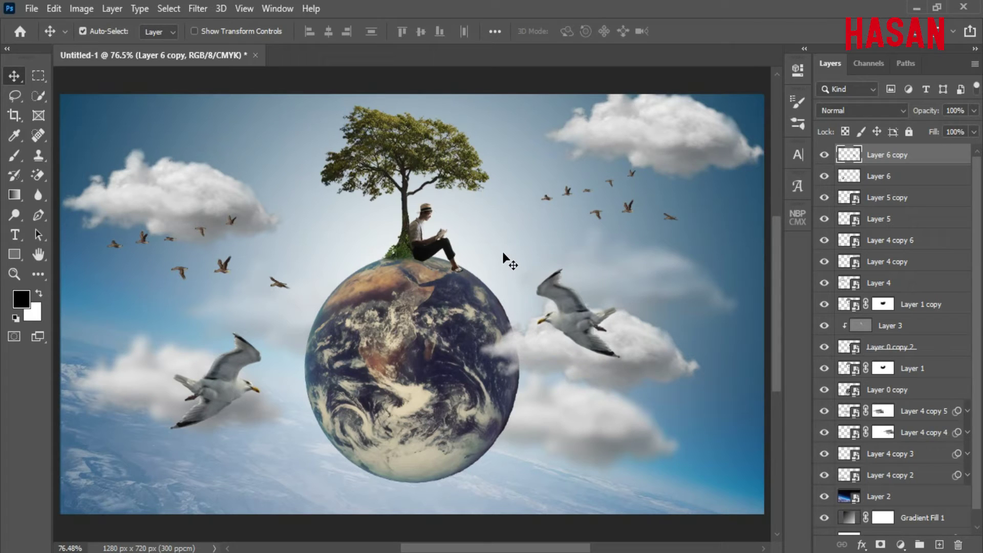
Step: Bring the orange lens flare image into the composition as a new layer, close its source and set the layer's blend mode to Screen
{"action": "left_click", "coordinate": [484, 518]}
{"action": "left_click_drag", "start_coordinate": [372, 157], "coordinate": [718, 65]}
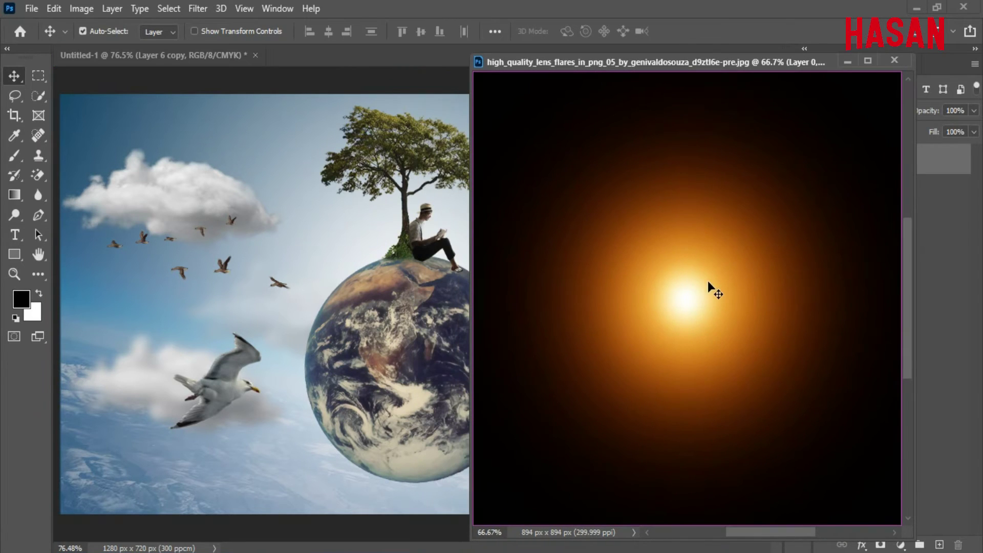
{"action": "left_click_drag", "start_coordinate": [678, 295], "coordinate": [379, 268]}
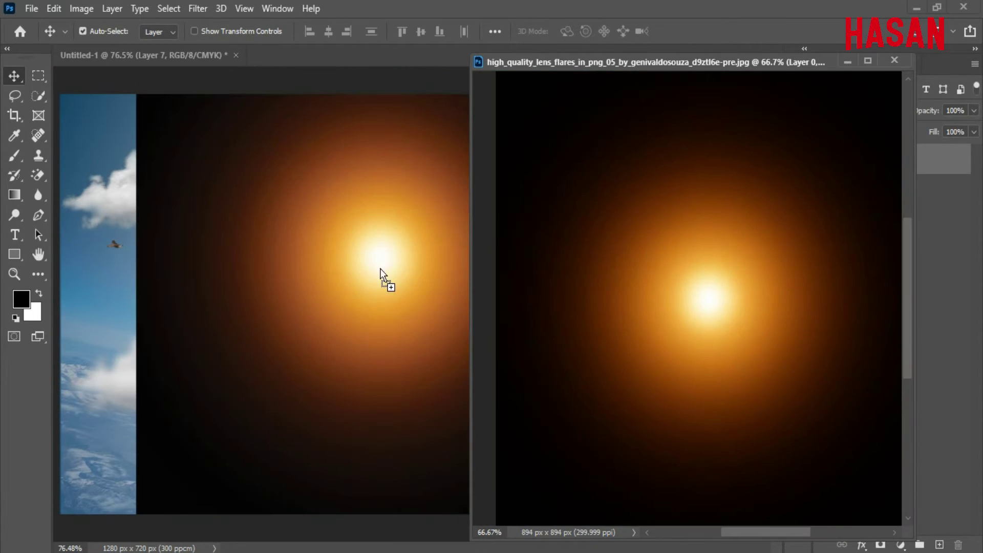
{"action": "left_click", "coordinate": [894, 60]}
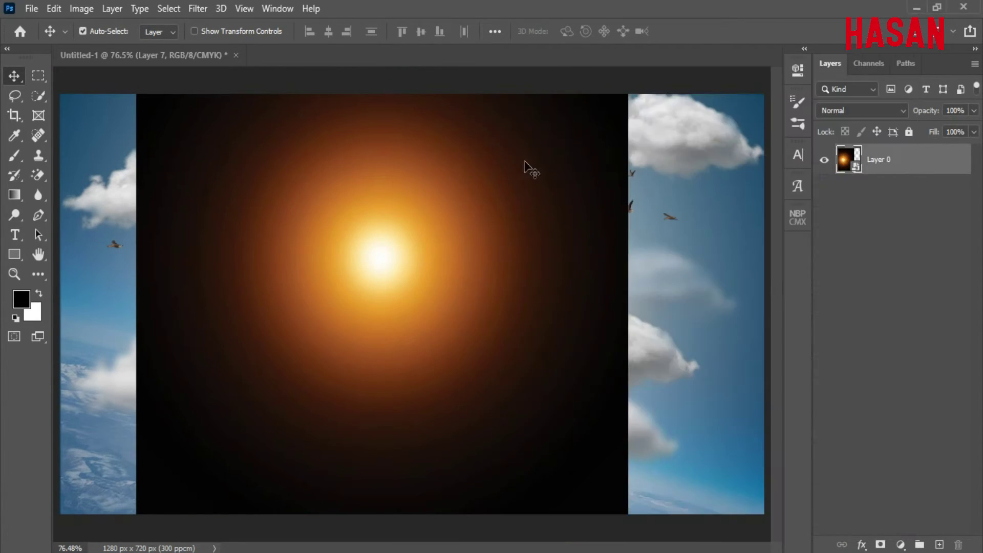
{"action": "left_click", "coordinate": [862, 110]}
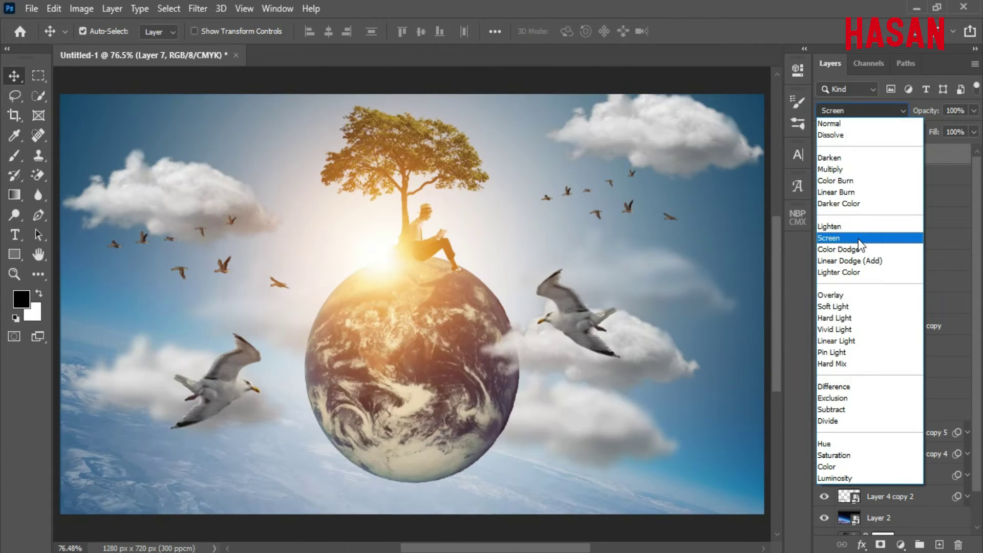
{"action": "left_click", "coordinate": [842, 233]}
Step: Scale the Layer 7 lens flare to 27.43% and place its glow just beside the tree trunk above the Earth
{"action": "key", "text": "ctrl+t"}
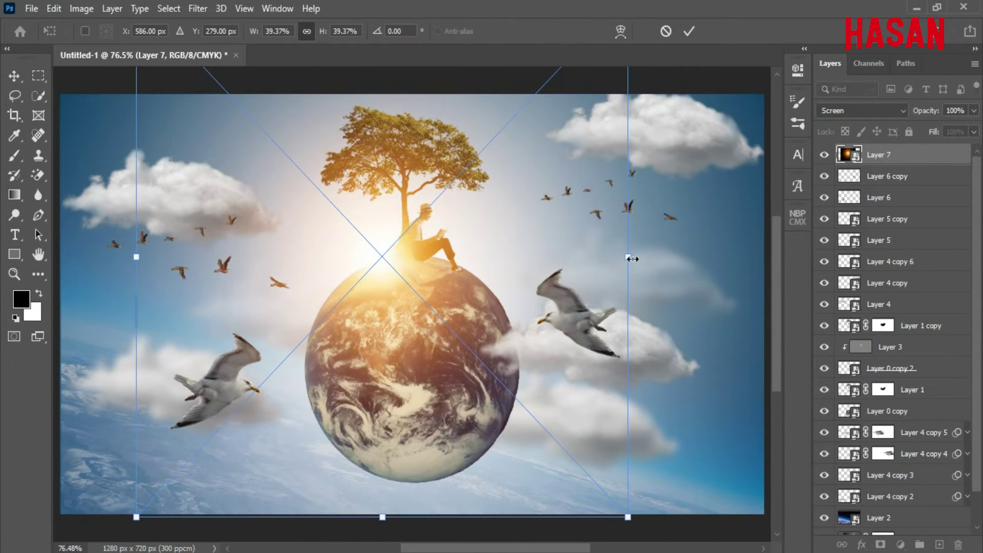
{"action": "left_click_drag", "start_coordinate": [628, 257], "coordinate": [562, 256]}
{"action": "left_click_drag", "start_coordinate": [404, 275], "coordinate": [377, 262]}
{"action": "left_click_drag", "start_coordinate": [535, 242], "coordinate": [526, 243]}
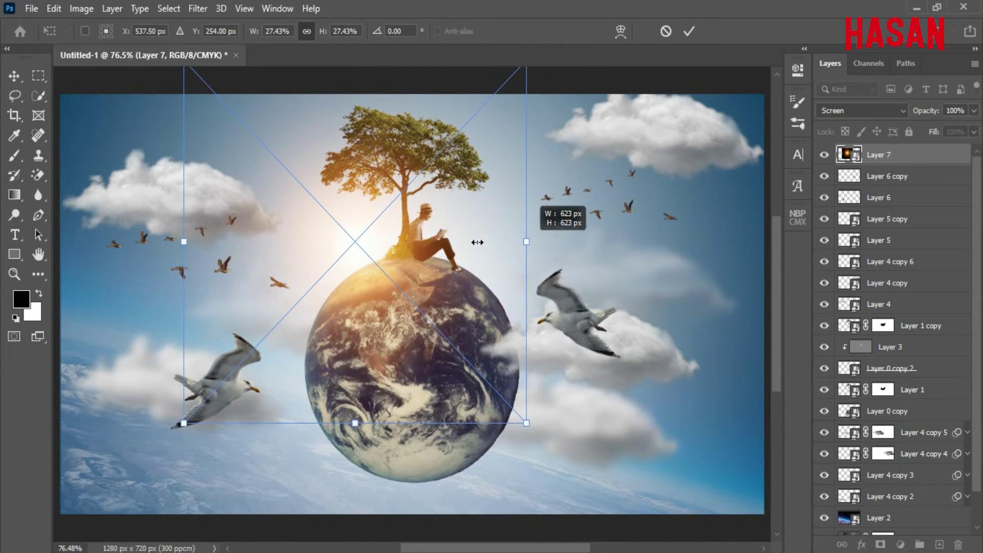
{"action": "mouse_move", "coordinate": [382, 247]}
{"action": "left_mouse_down"}
{"action": "mouse_move", "coordinate": [392, 265]}
{"action": "mouse_move", "coordinate": [388, 247]}
{"action": "left_mouse_up"}
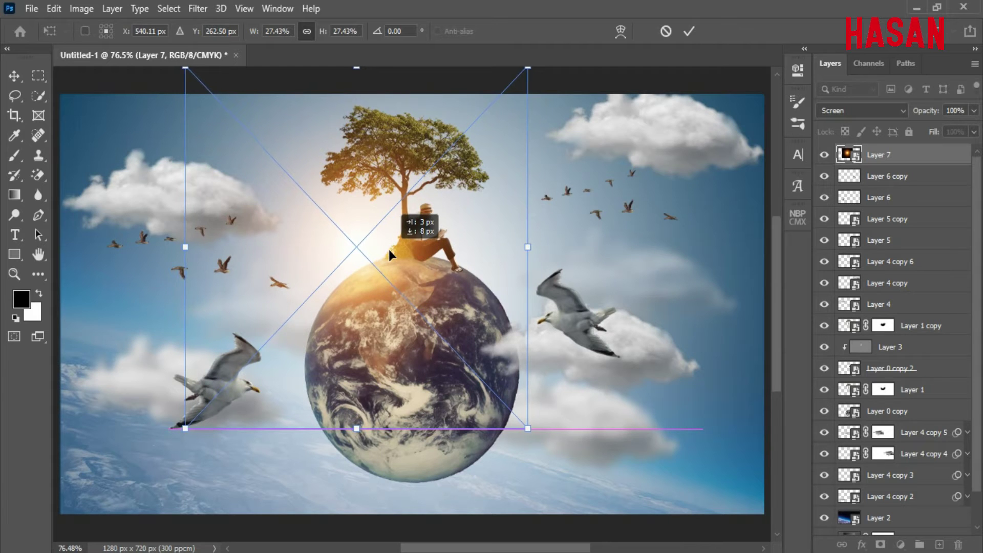
{"action": "key", "text": "Return"}
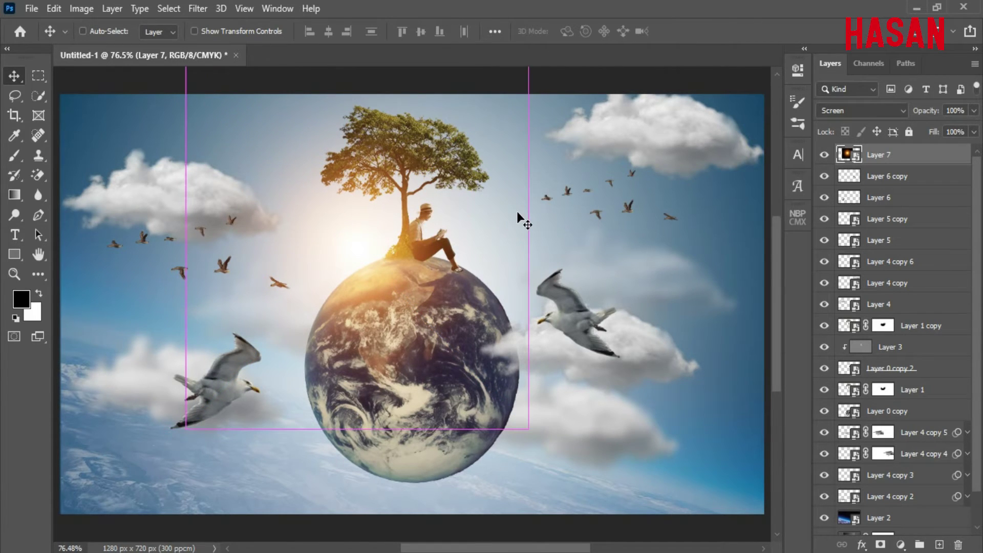
{"action": "key", "text": "ctrl+minus"}
{"action": "key", "text": "ctrl+minus"}
{"action": "key", "text": "ctrl+0"}
{"action": "key", "text": "ctrl+minus"}
{"action": "key", "text": "ctrl+minus"}
{"action": "key", "text": "ctrl+minus"}
{"action": "key", "text": "ctrl+0"}
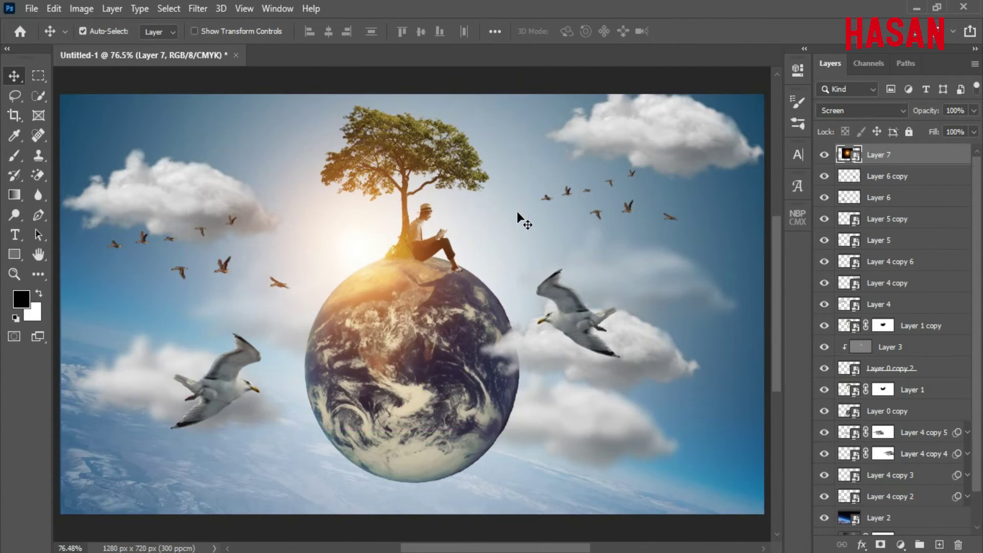
Step: Bring the stormy sky from the mad_sky_8 image into the composition as a new layer on top
{"action": "key", "text": "ctrl+minus"}
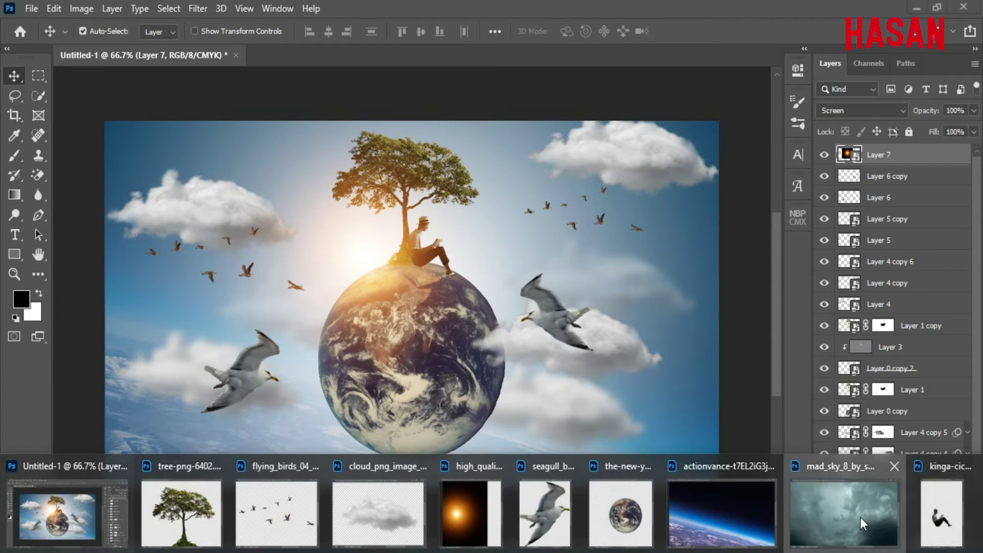
{"action": "left_click", "coordinate": [844, 507]}
{"action": "left_click_drag", "start_coordinate": [655, 250], "coordinate": [288, 275]}
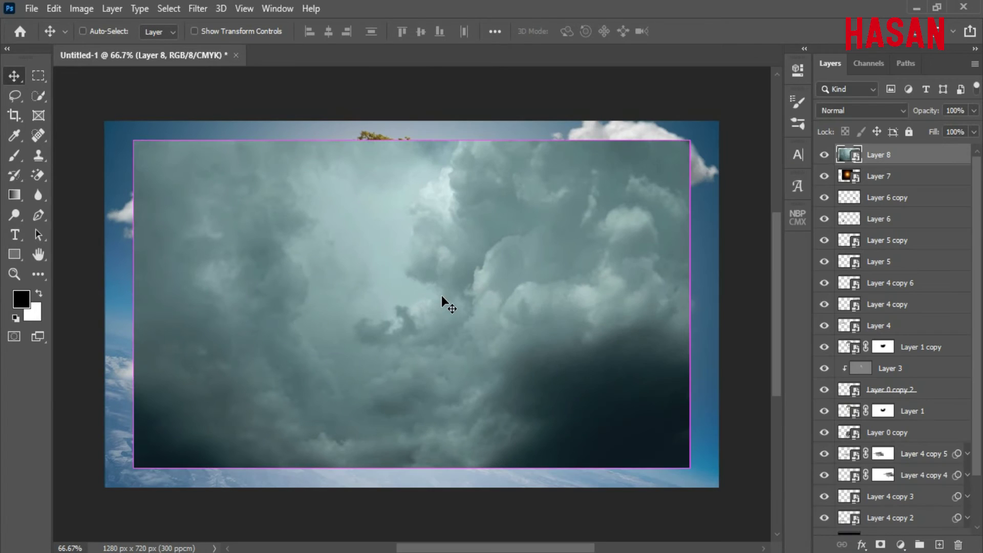
Step: Scale the Layer 8 stormy sky up proportionally until it covers the whole canvas
{"action": "key", "text": "ctrl+t"}
{"action": "left_click_drag", "start_coordinate": [689, 303], "coordinate": [721, 304]}
{"action": "left_click", "coordinate": [688, 31]}
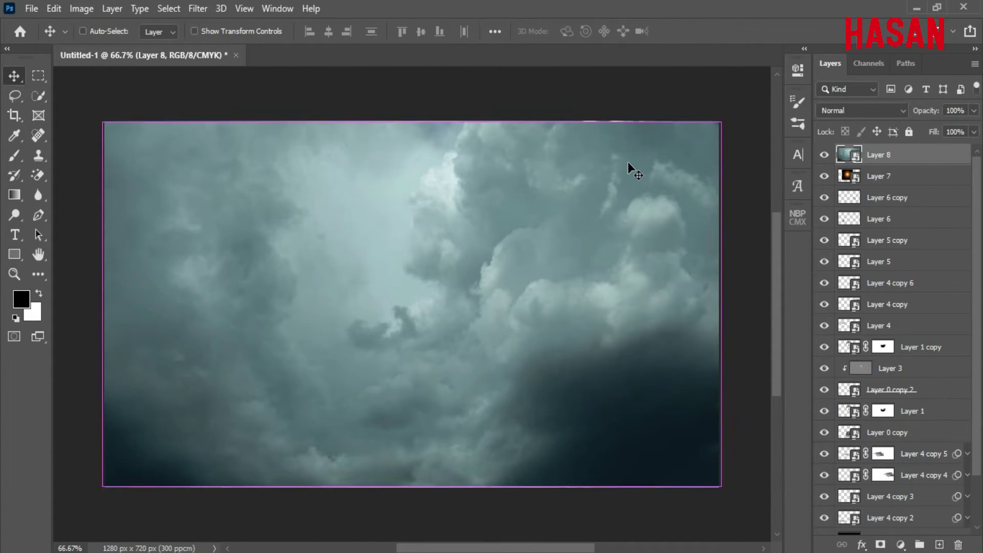
{"action": "key", "text": "ctrl+t"}
{"action": "left_click_drag", "start_coordinate": [727, 309], "coordinate": [730, 305]}
{"action": "left_click", "coordinate": [689, 31]}
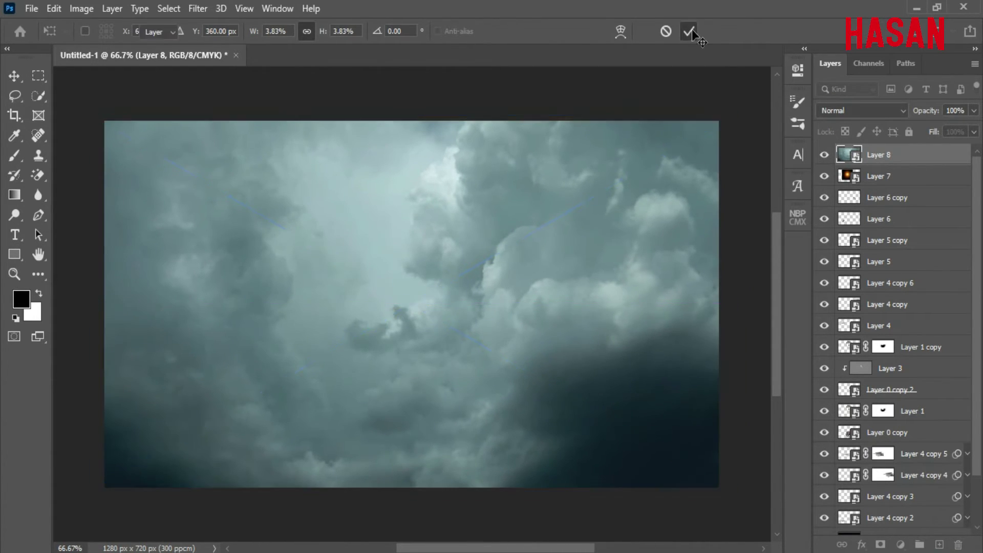
Step: Add a mask to Layer 8 and paint it black at 23% flow over the tree, the man and the Earth
{"action": "left_click", "coordinate": [880, 544]}
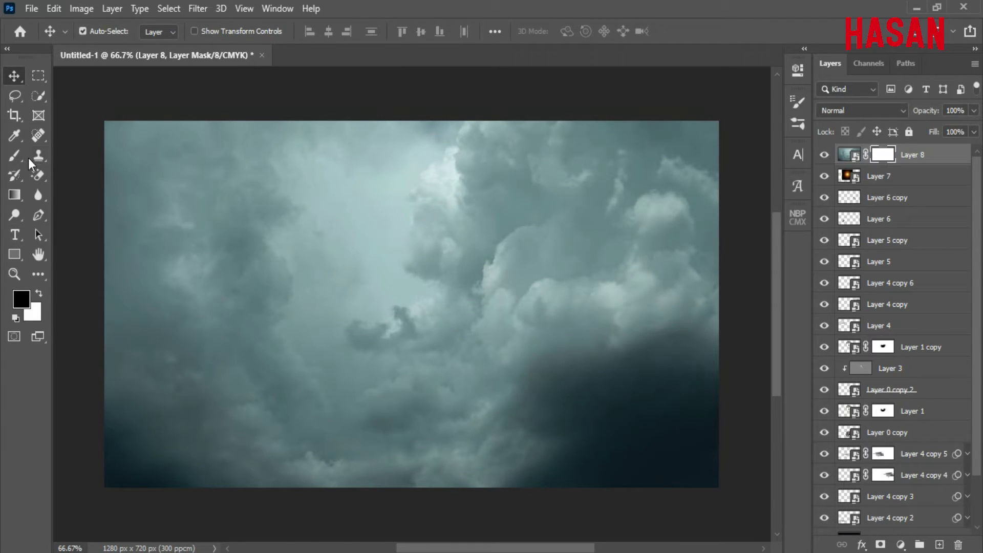
{"action": "left_click_drag", "start_coordinate": [29, 157], "coordinate": [71, 156]}
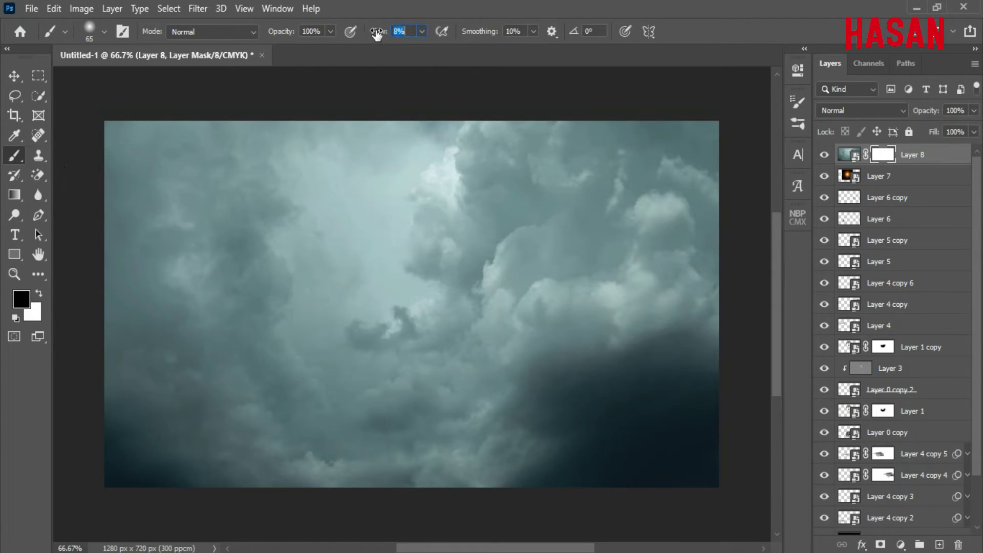
{"action": "left_click_drag", "start_coordinate": [376, 298], "coordinate": [394, 301]}
{"action": "left_click", "coordinate": [40, 294]}
{"action": "mouse_move", "coordinate": [361, 333]}
{"action": "left_mouse_down"}
{"action": "mouse_move", "coordinate": [500, 274]}
{"action": "mouse_move", "coordinate": [223, 256]}
{"action": "mouse_move", "coordinate": [243, 267]}
{"action": "mouse_move", "coordinate": [344, 259]}
{"action": "mouse_move", "coordinate": [454, 210]}
{"action": "mouse_move", "coordinate": [318, 362]}
{"action": "mouse_move", "coordinate": [286, 242]}
{"action": "mouse_move", "coordinate": [389, 113]}
{"action": "left_mouse_up"}
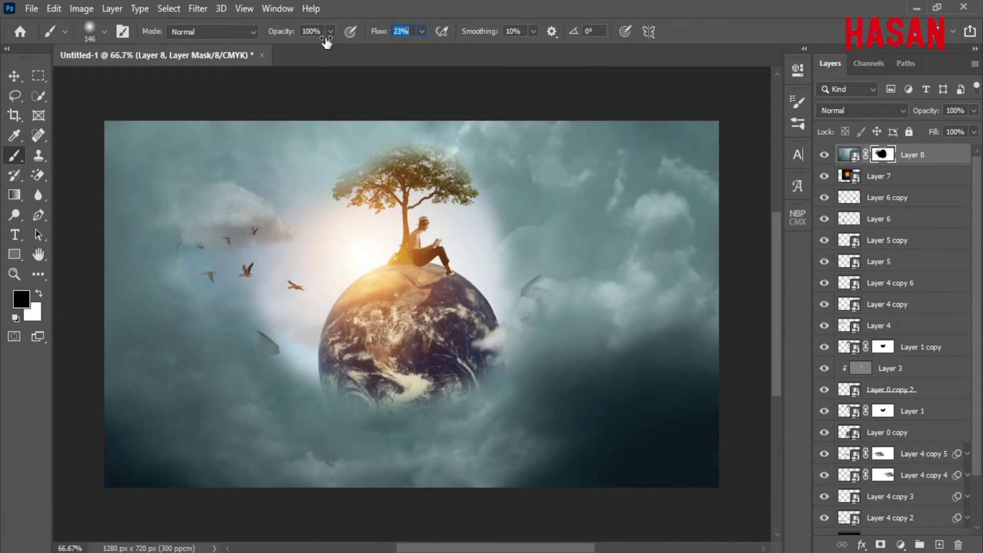
Step: Fade the stormy sky over the seagulls, birds and clouds on the mask with a soft round 191 px brush at 7% flow
{"action": "left_click_drag", "start_coordinate": [317, 42], "coordinate": [316, 42]}
{"action": "mouse_move", "coordinate": [515, 256]}
{"action": "left_mouse_down"}
{"action": "mouse_move", "coordinate": [611, 210]}
{"action": "mouse_move", "coordinate": [483, 291]}
{"action": "mouse_move", "coordinate": [555, 132]}
{"action": "mouse_move", "coordinate": [323, 138]}
{"action": "mouse_move", "coordinate": [247, 338]}
{"action": "mouse_move", "coordinate": [168, 430]}
{"action": "mouse_move", "coordinate": [603, 425]}
{"action": "mouse_move", "coordinate": [456, 241]}
{"action": "mouse_move", "coordinate": [350, 380]}
{"action": "mouse_move", "coordinate": [215, 353]}
{"action": "mouse_move", "coordinate": [281, 377]}
{"action": "mouse_move", "coordinate": [669, 279]}
{"action": "mouse_move", "coordinate": [553, 272]}
{"action": "mouse_move", "coordinate": [400, 440]}
{"action": "mouse_move", "coordinate": [418, 347]}
{"action": "left_mouse_up"}
{"action": "right_click", "coordinate": [446, 204]}
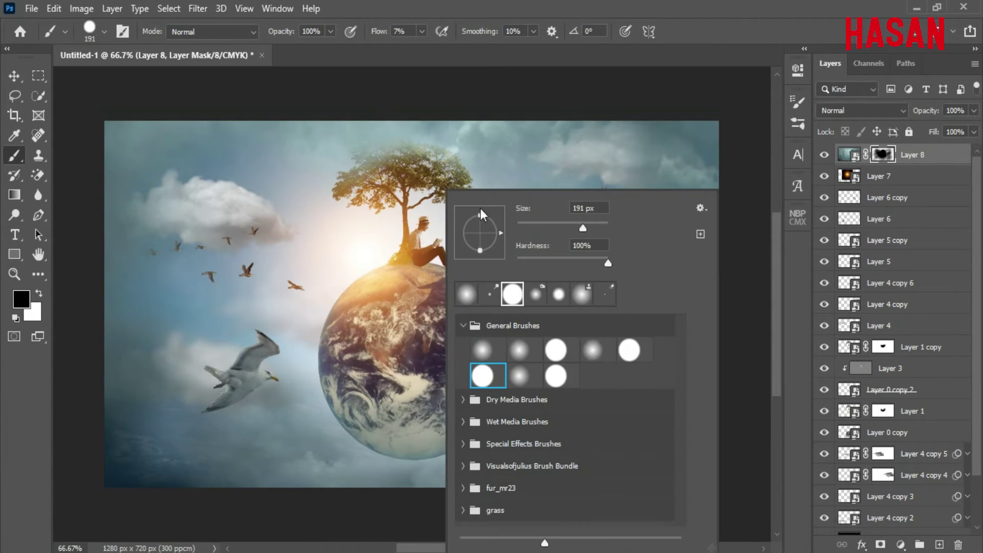
{"action": "left_click", "coordinate": [483, 350]}
{"action": "left_click", "coordinate": [807, 1]}
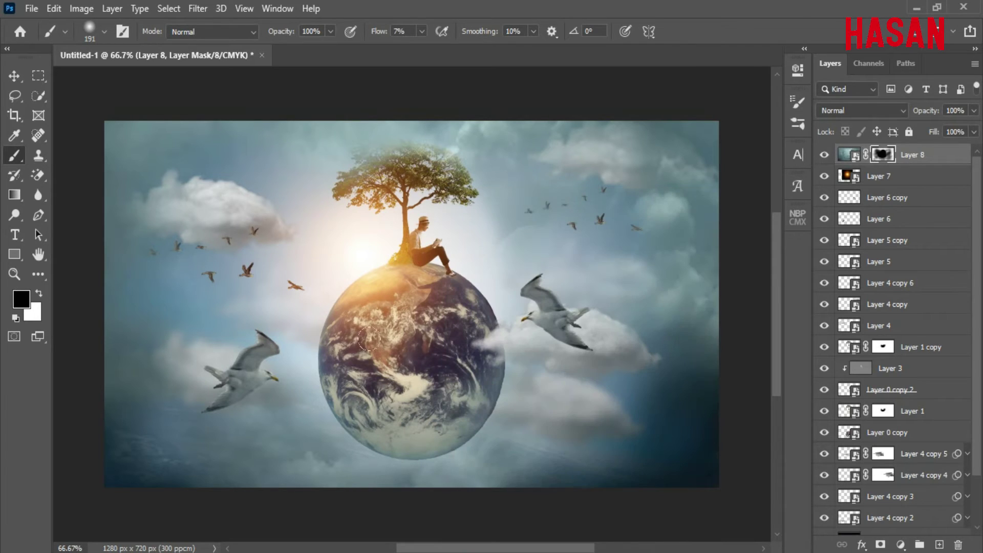
{"action": "mouse_move", "coordinate": [627, 329]}
{"action": "left_mouse_down"}
{"action": "mouse_move", "coordinate": [599, 478]}
{"action": "mouse_move", "coordinate": [685, 451]}
{"action": "left_mouse_up"}
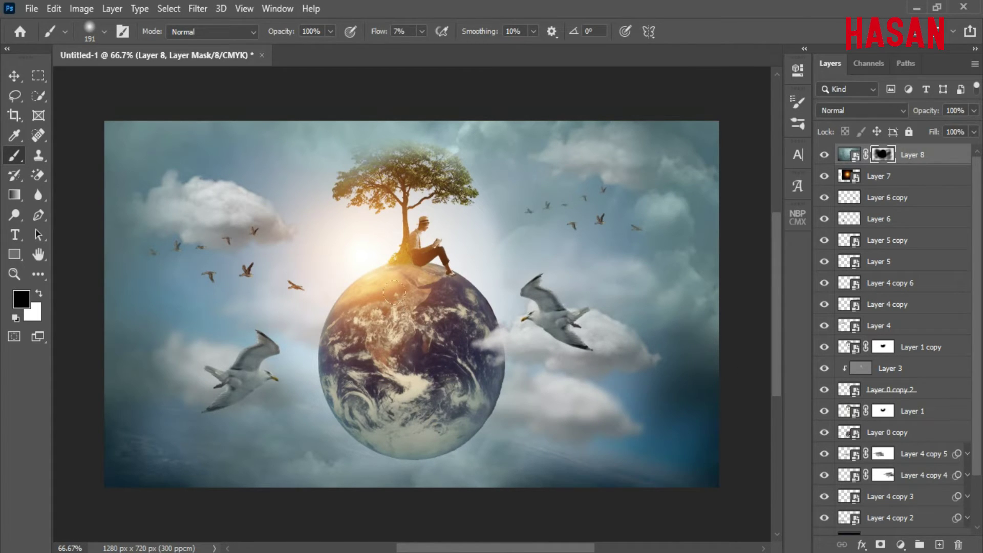
Step: Retouch the Layer 8 mask at 3% flow, painting white along the lower-right edge and black over the clouds on both sides
{"action": "left_click", "coordinate": [40, 294]}
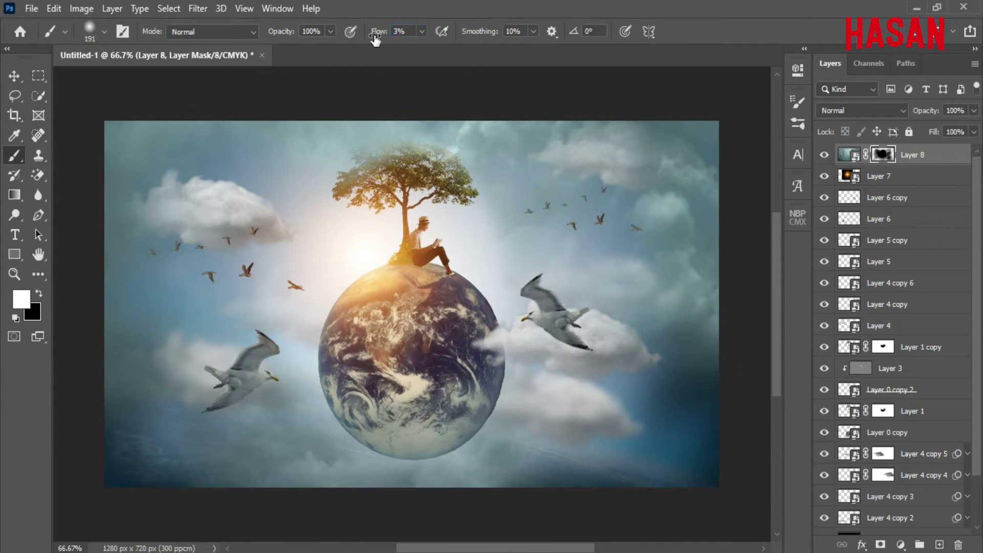
{"action": "left_click_drag", "start_coordinate": [610, 474], "coordinate": [652, 473]}
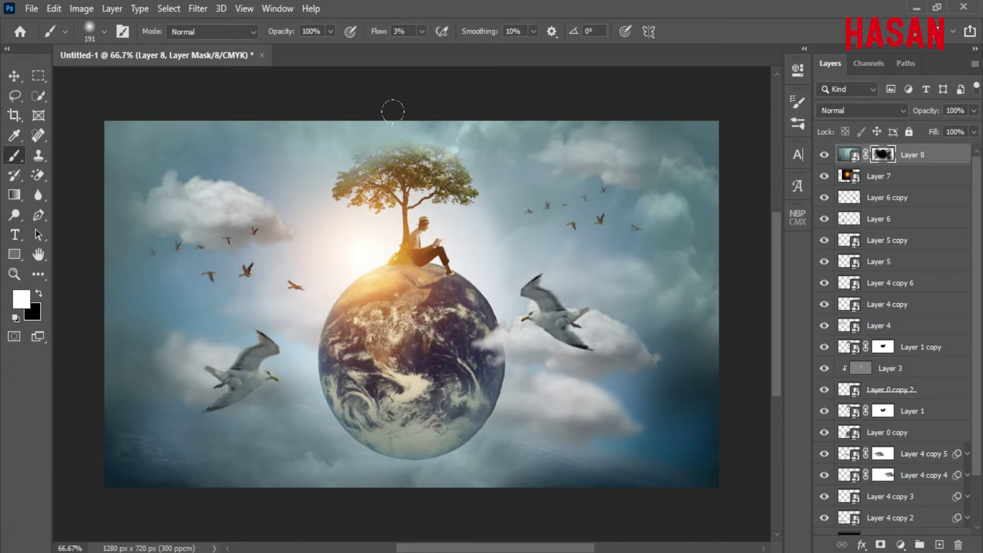
{"action": "left_click", "coordinate": [39, 296]}
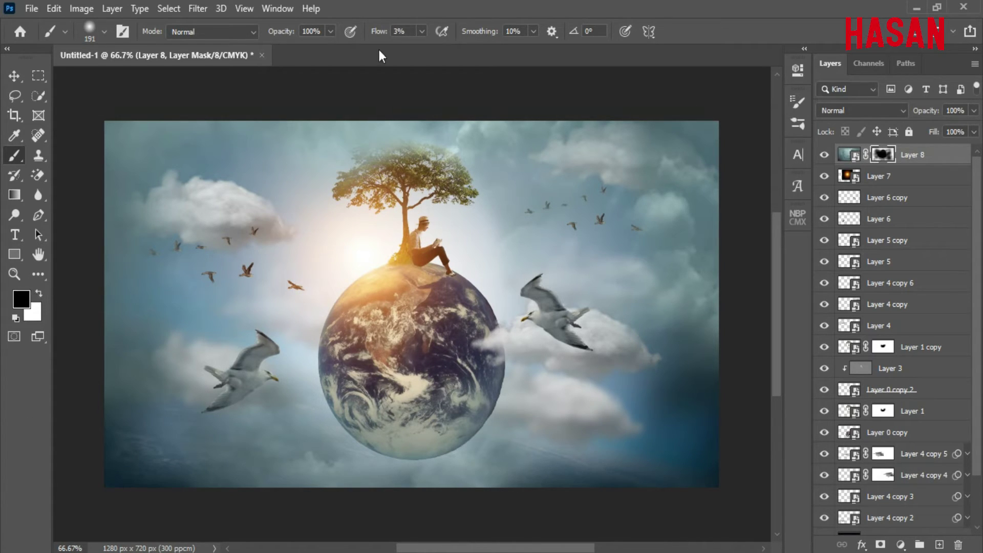
{"action": "mouse_move", "coordinate": [196, 355]}
{"action": "left_mouse_down"}
{"action": "mouse_move", "coordinate": [145, 209]}
{"action": "mouse_move", "coordinate": [641, 141]}
{"action": "mouse_move", "coordinate": [651, 261]}
{"action": "left_mouse_up"}
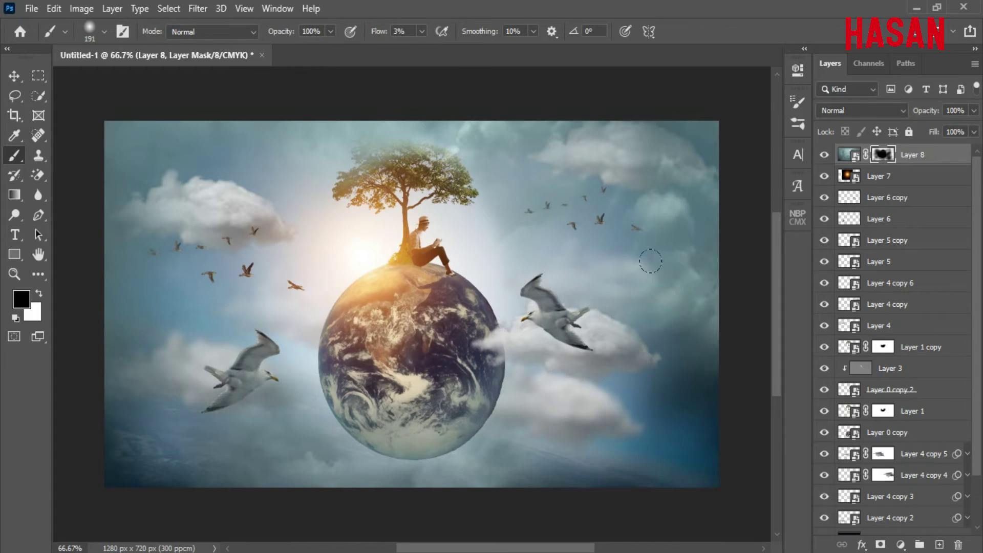
Step: Clear the stormy sky from the treetop, clouds and seagulls on the mask with a soft 110 px black brush at 37% flow
{"action": "left_click", "coordinate": [823, 154]}
{"action": "right_click", "coordinate": [450, 239]}
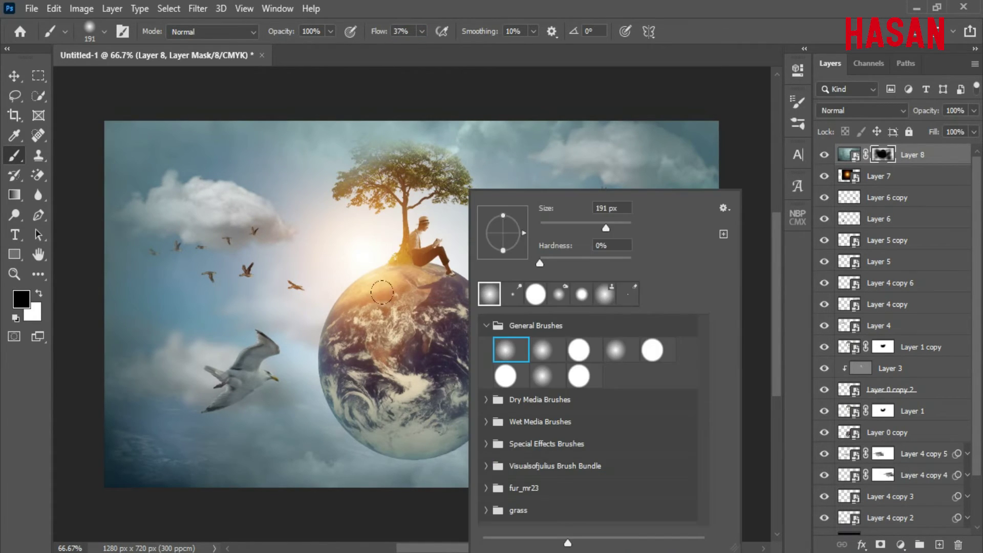
{"action": "left_click", "coordinate": [747, 17]}
{"action": "mouse_move", "coordinate": [371, 163]}
{"action": "left_mouse_down"}
{"action": "mouse_move", "coordinate": [294, 402]}
{"action": "mouse_move", "coordinate": [555, 203]}
{"action": "mouse_move", "coordinate": [286, 246]}
{"action": "left_mouse_up"}
{"action": "left_click_drag", "start_coordinate": [171, 358], "coordinate": [300, 418]}
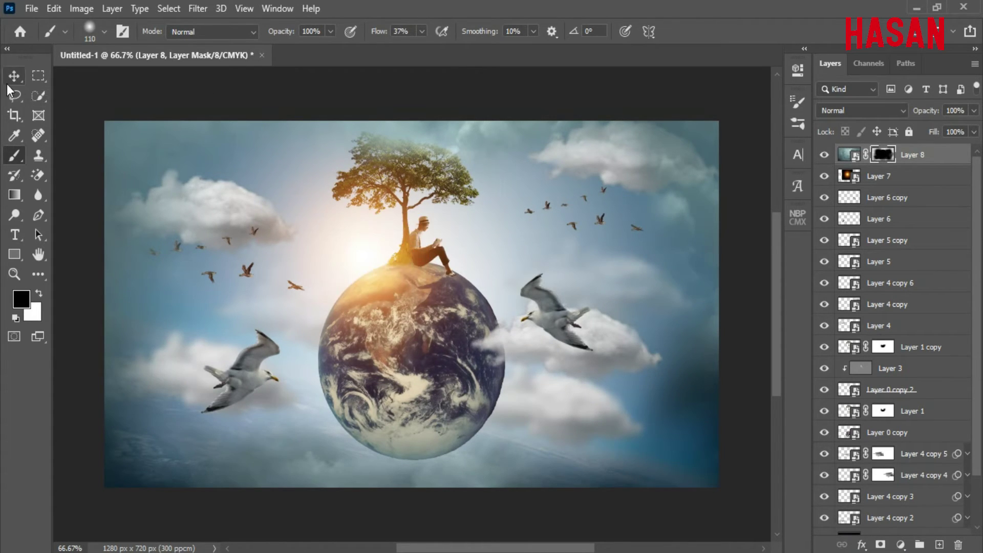
Step: Reduce Layer 8's opacity to 30% and toggle its visibility to compare the image with and without it
{"action": "key", "text": "v"}
{"action": "left_click", "coordinate": [848, 154]}
{"action": "left_click_drag", "start_coordinate": [929, 110], "coordinate": [910, 117]}
{"action": "left_click", "coordinate": [825, 157]}
{"action": "left_click", "coordinate": [825, 157]}
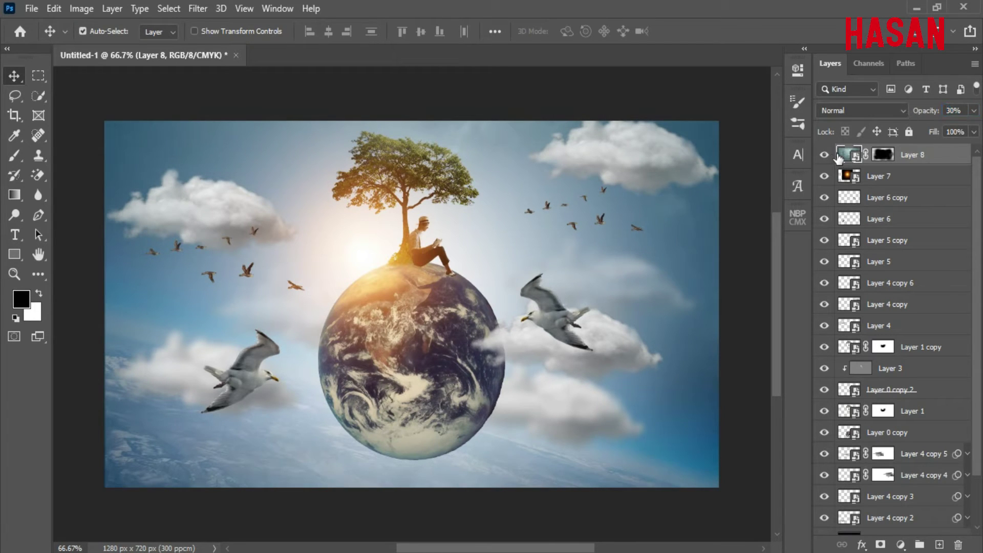
{"action": "left_click", "coordinate": [825, 157]}
{"action": "left_click", "coordinate": [824, 157]}
{"action": "key", "text": "ctrl+0"}
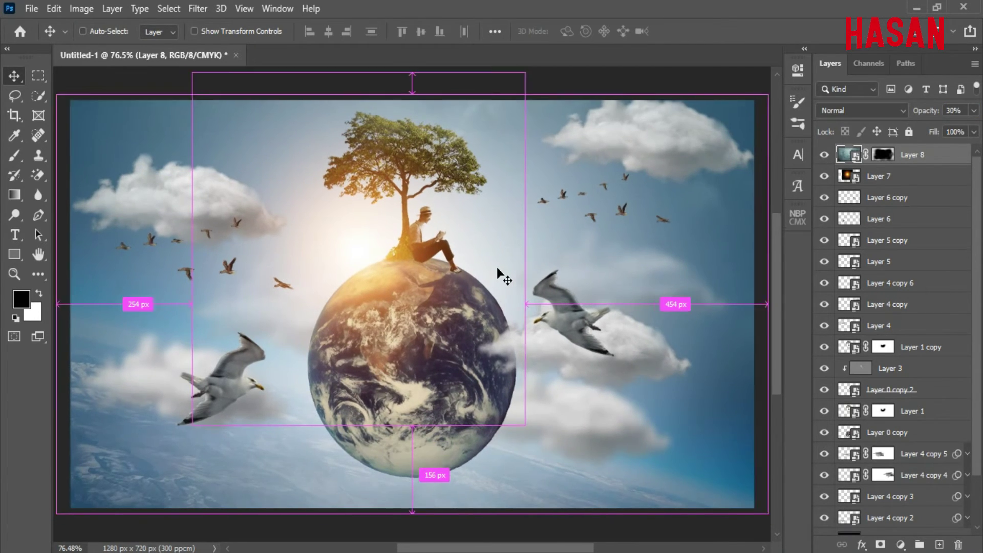
{"action": "key", "text": "ctrl+minus"}
{"action": "key", "text": "ctrl+minus"}
{"action": "key", "text": "ctrl+0"}
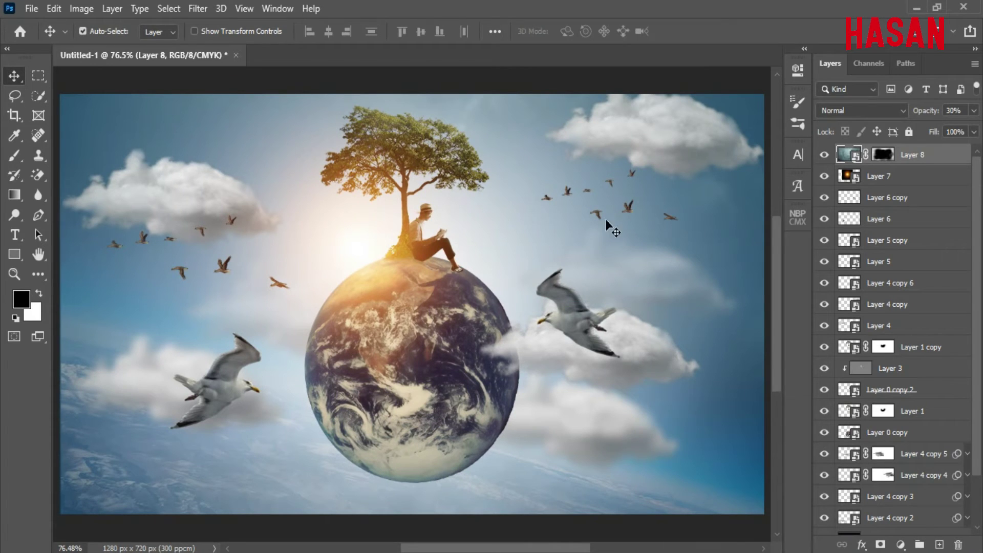
{"action": "left_click", "coordinate": [899, 545]}
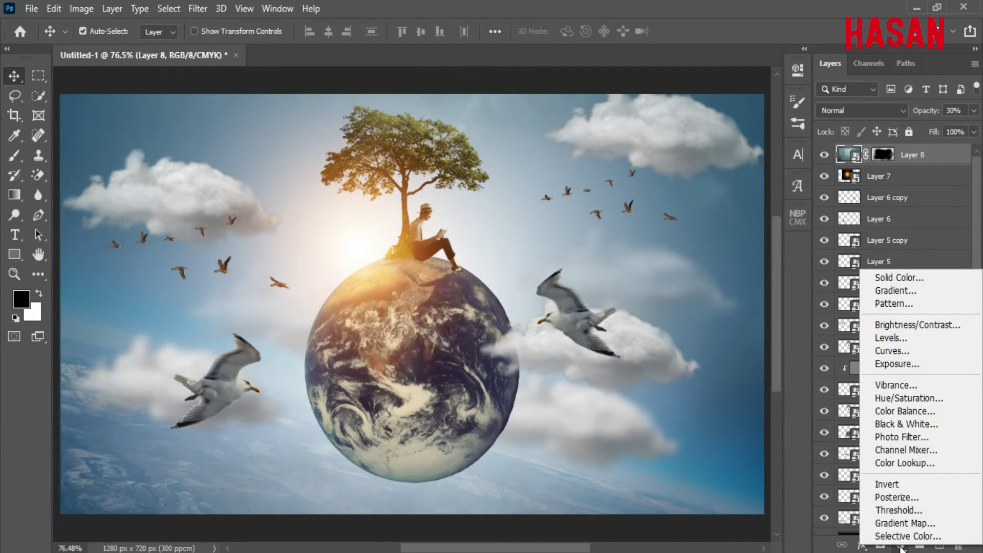
{"action": "left_click", "coordinate": [900, 545]}
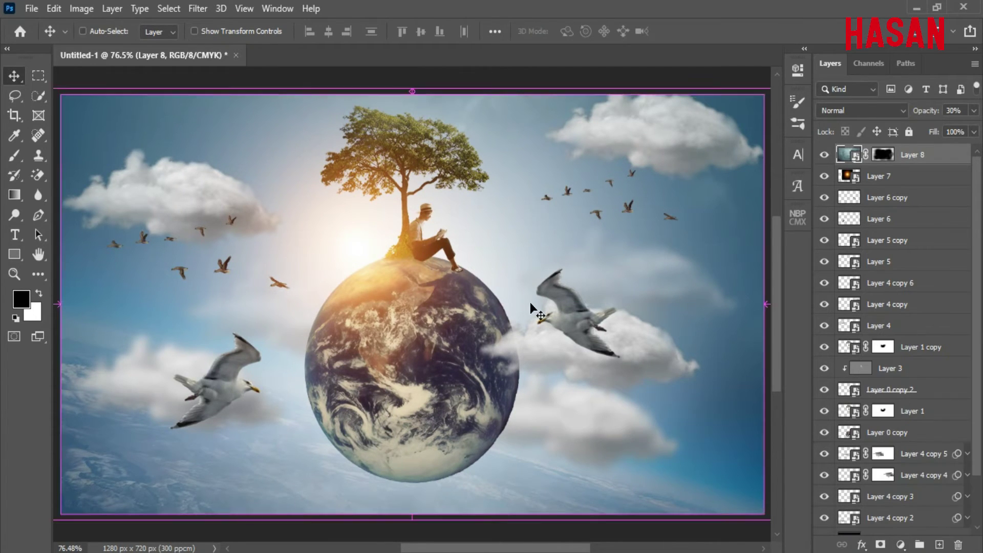
Step: Add a Color Balance adjustment layer above Layer 8 and set the midtones' Yellow–Blue value to +22, leaving Cyan–Red near neutral
{"action": "left_click", "coordinate": [901, 545]}
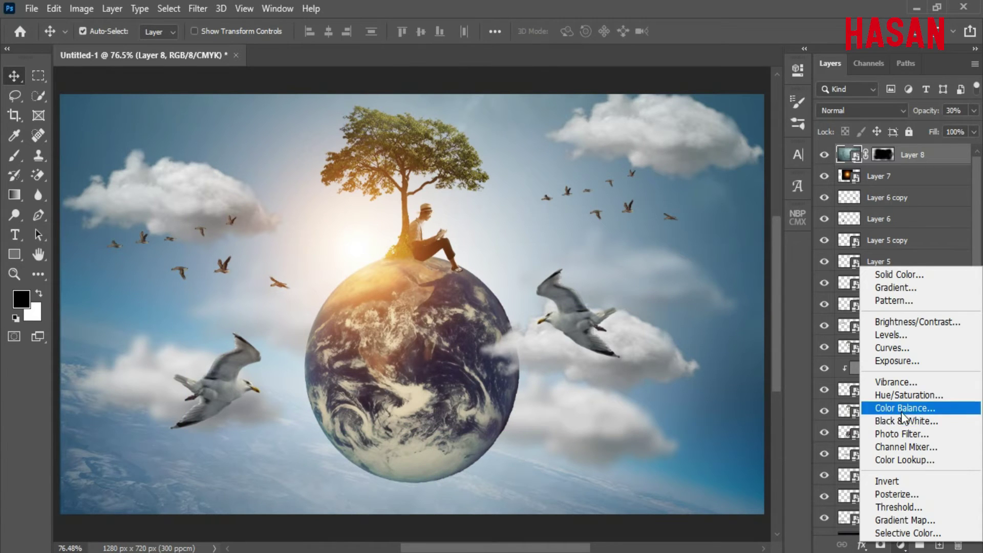
{"action": "left_click", "coordinate": [881, 406]}
{"action": "left_click_drag", "start_coordinate": [659, 149], "coordinate": [676, 151]}
{"action": "left_click_drag", "start_coordinate": [656, 198], "coordinate": [671, 199]}
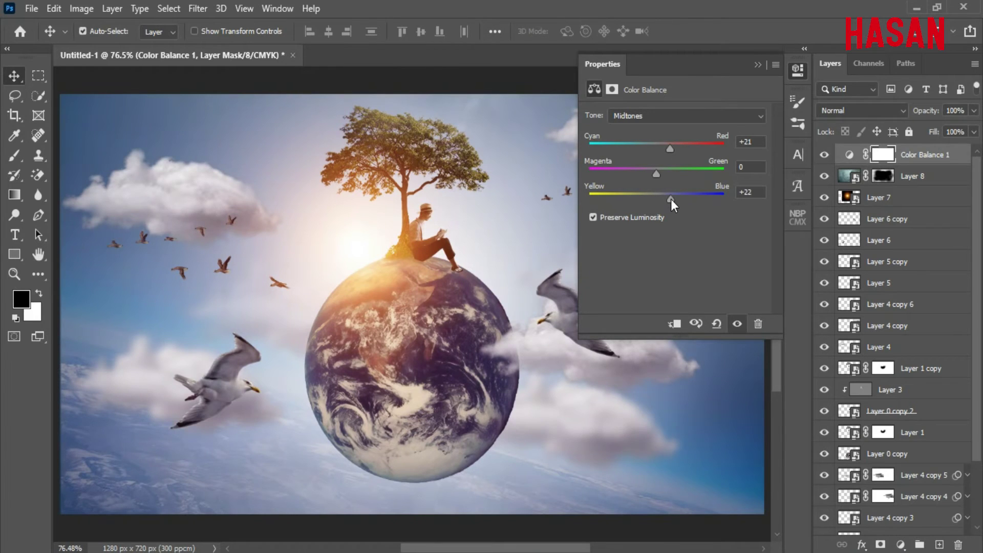
{"action": "mouse_move", "coordinate": [669, 149]}
{"action": "left_mouse_down"}
{"action": "mouse_move", "coordinate": [633, 150]}
{"action": "mouse_move", "coordinate": [657, 150]}
{"action": "left_mouse_up"}
Step: Shift the Color Balance highlights slightly towards red and blue
{"action": "left_click", "coordinate": [751, 119]}
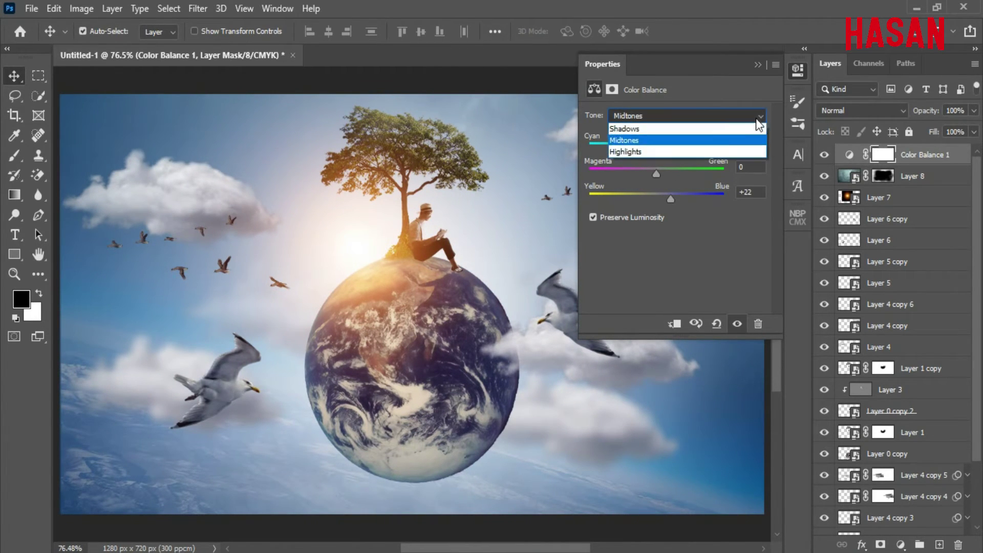
{"action": "left_click", "coordinate": [705, 146]}
{"action": "left_click_drag", "start_coordinate": [656, 149], "coordinate": [662, 157]}
{"action": "mouse_move", "coordinate": [656, 198]}
{"action": "left_mouse_down"}
{"action": "mouse_move", "coordinate": [647, 200]}
{"action": "mouse_move", "coordinate": [662, 201]}
{"action": "left_mouse_up"}
Step: Fine-tune the Color Balance shadows on the Yellow–Blue and Magenta–Green sliders, and hide the adjustment layer to compare
{"action": "left_click", "coordinate": [729, 116]}
{"action": "left_click", "coordinate": [712, 125]}
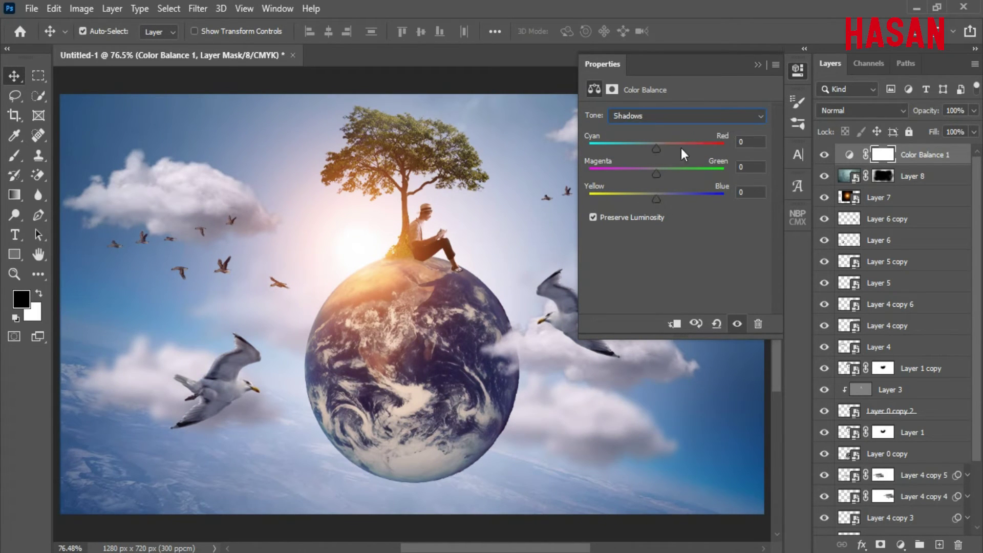
{"action": "left_click_drag", "start_coordinate": [660, 203], "coordinate": [662, 175]}
{"action": "left_click", "coordinate": [797, 123]}
{"action": "left_click", "coordinate": [823, 154]}
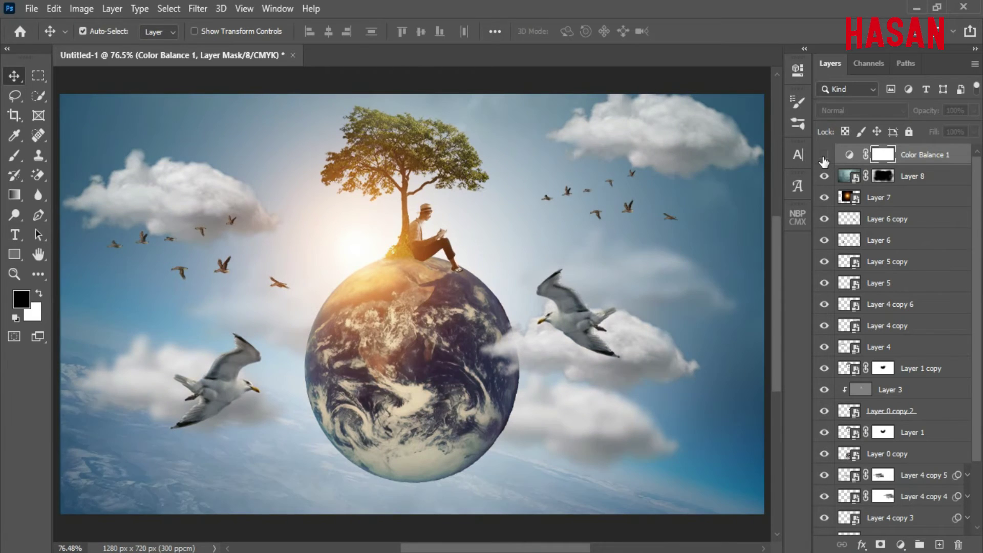
Step: Show the Color Balance layer again, reduce its opacity to 61% and toggle its visibility to compare the result
{"action": "left_click", "coordinate": [824, 159]}
{"action": "left_click_drag", "start_coordinate": [924, 118], "coordinate": [904, 118]}
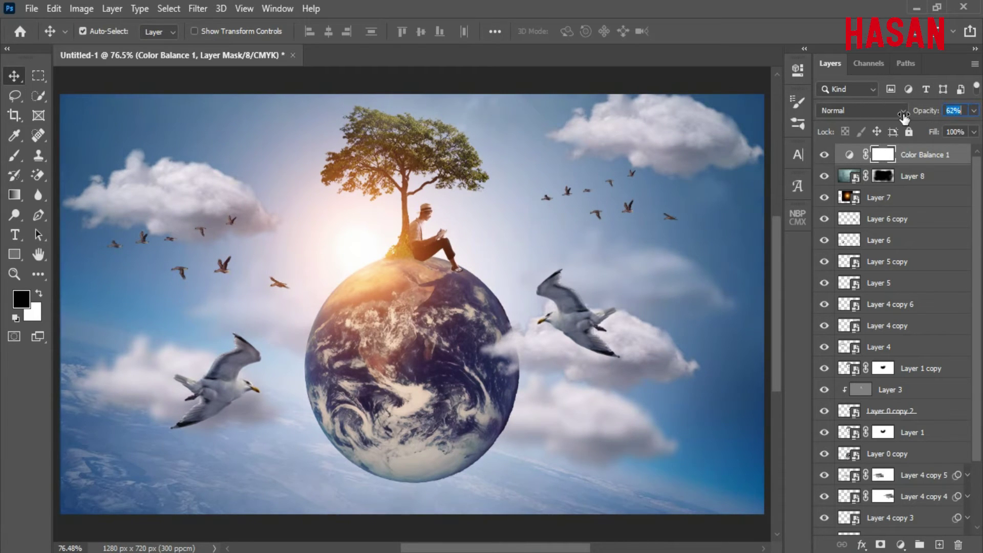
{"action": "left_click", "coordinate": [823, 157]}
{"action": "left_click", "coordinate": [824, 157]}
Step: Add a Curves adjustment layer above Color Balance 1 and slightly lower the white point of the Blue channel
{"action": "left_click", "coordinate": [900, 544]}
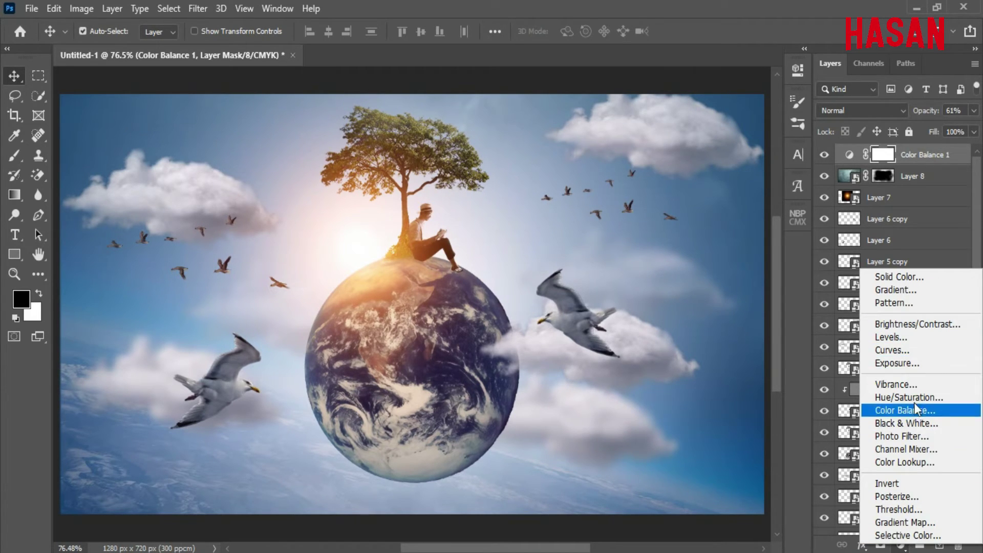
{"action": "left_click", "coordinate": [914, 350]}
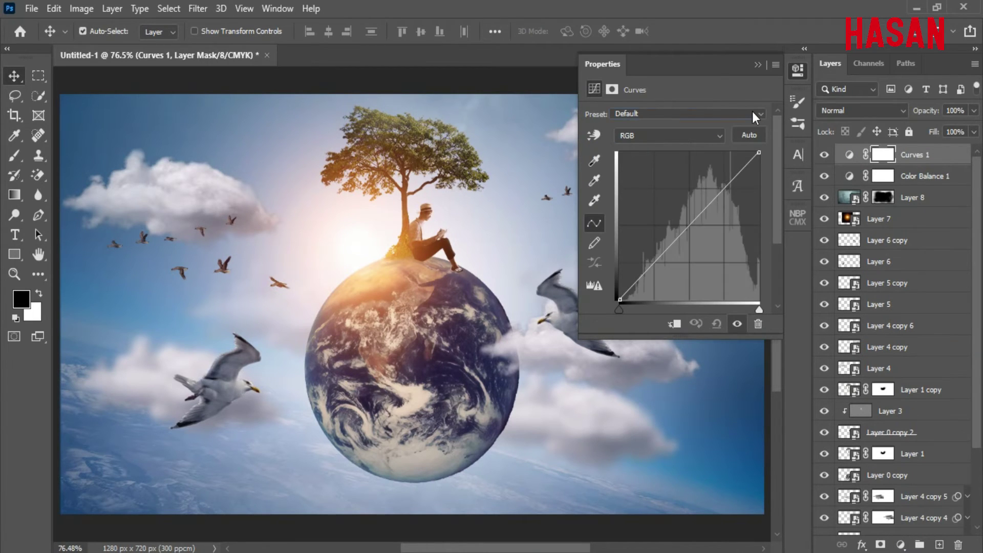
{"action": "left_click", "coordinate": [712, 136]}
{"action": "left_click", "coordinate": [708, 184]}
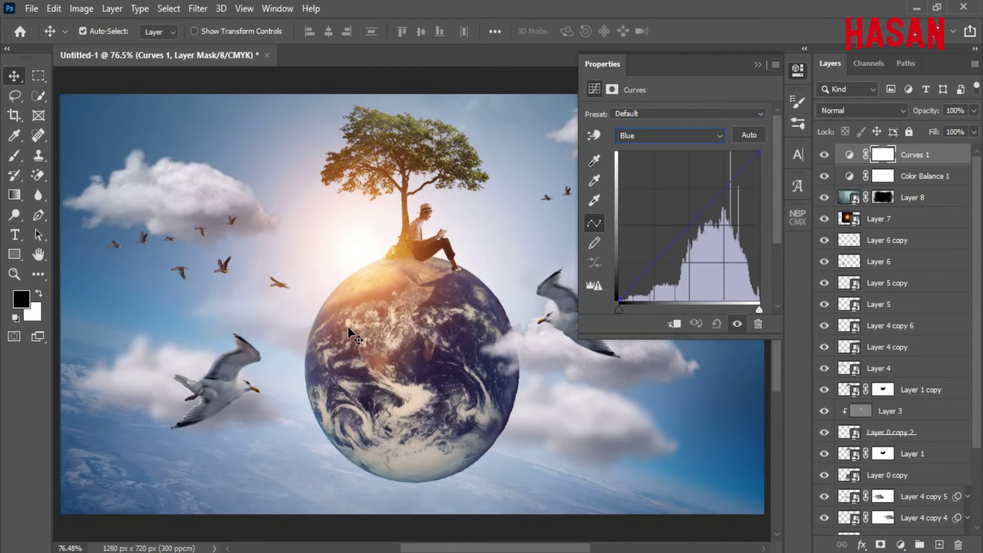
{"action": "scroll", "coordinate": [436, 292], "scroll_direction": "down", "scroll_amount": 1}
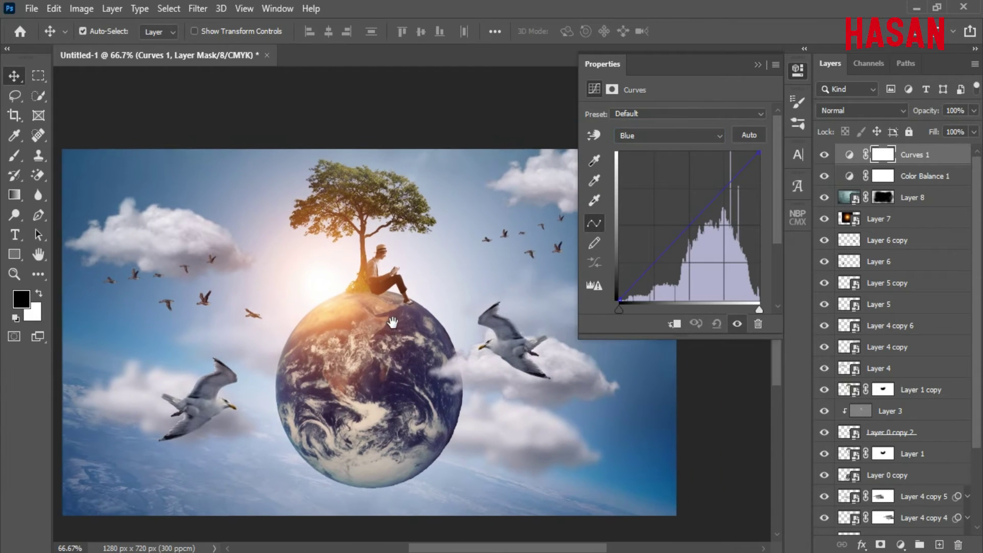
{"action": "left_click_drag", "start_coordinate": [408, 309], "coordinate": [415, 292]}
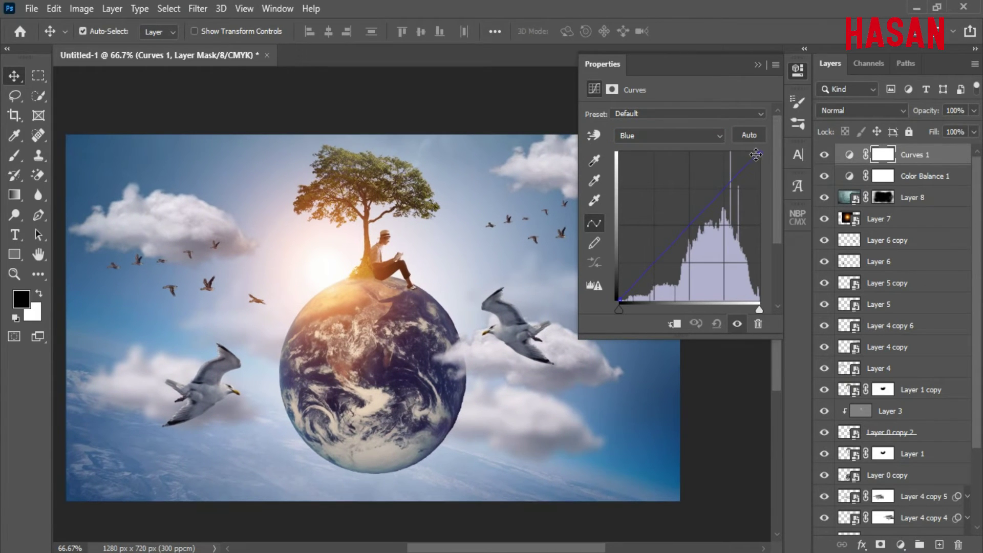
{"action": "left_click_drag", "start_coordinate": [758, 152], "coordinate": [762, 166]}
Step: In the Curves Red channel, slightly lower the white point, raise the black point and adjust a point at the midtones
{"action": "left_click", "coordinate": [712, 134]}
{"action": "left_click", "coordinate": [715, 162]}
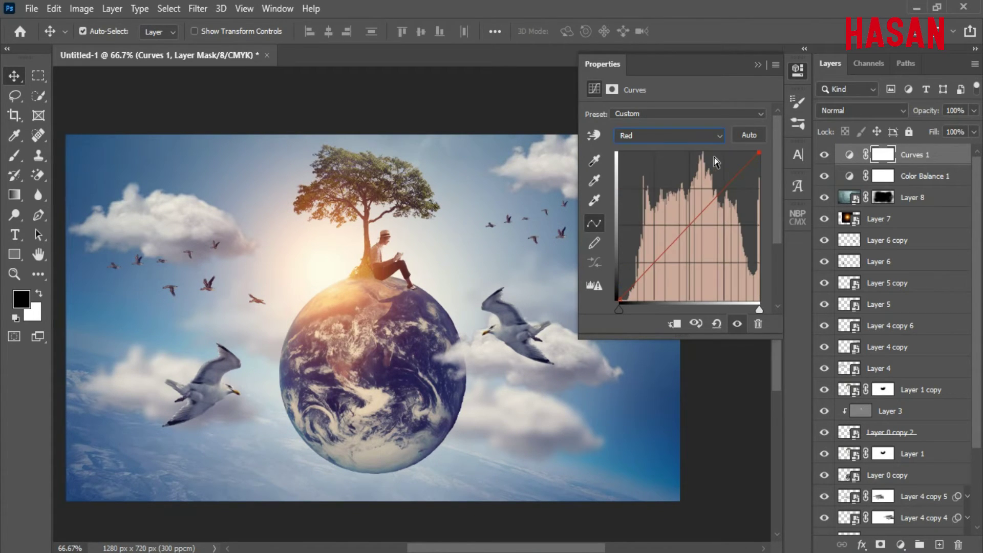
{"action": "left_click_drag", "start_coordinate": [758, 152], "coordinate": [759, 160]}
{"action": "mouse_move", "coordinate": [618, 300]}
{"action": "left_mouse_down"}
{"action": "mouse_move", "coordinate": [612, 279]}
{"action": "mouse_move", "coordinate": [608, 290]}
{"action": "left_mouse_up"}
{"action": "left_click_drag", "start_coordinate": [689, 223], "coordinate": [690, 228]}
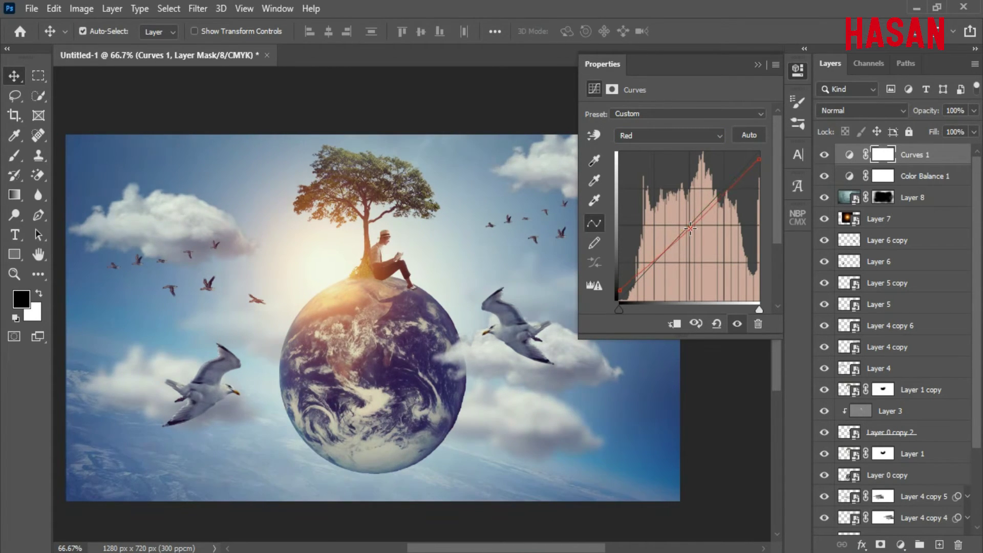
Step: Fine-tune the Curves Green channel with one point in the highlights, one in the shadows and an adjusted black point
{"action": "left_click", "coordinate": [723, 137]}
{"action": "left_click", "coordinate": [703, 169]}
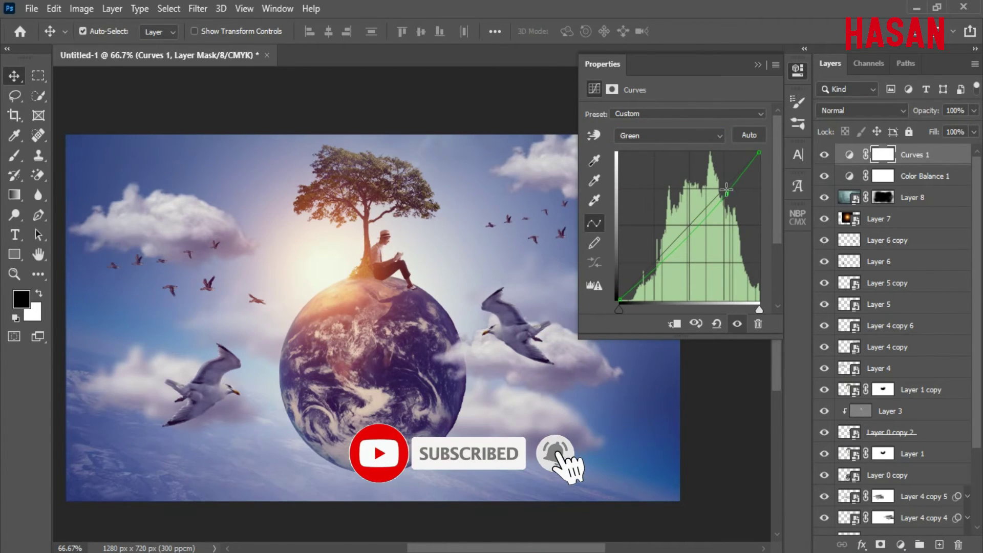
{"action": "left_click_drag", "start_coordinate": [726, 190], "coordinate": [725, 185]}
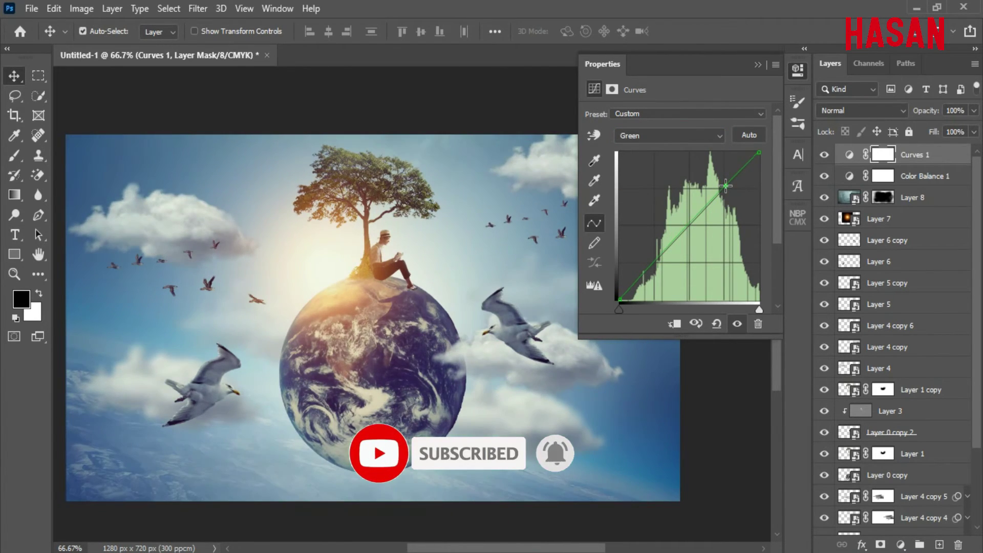
{"action": "left_click_drag", "start_coordinate": [659, 256], "coordinate": [660, 261]}
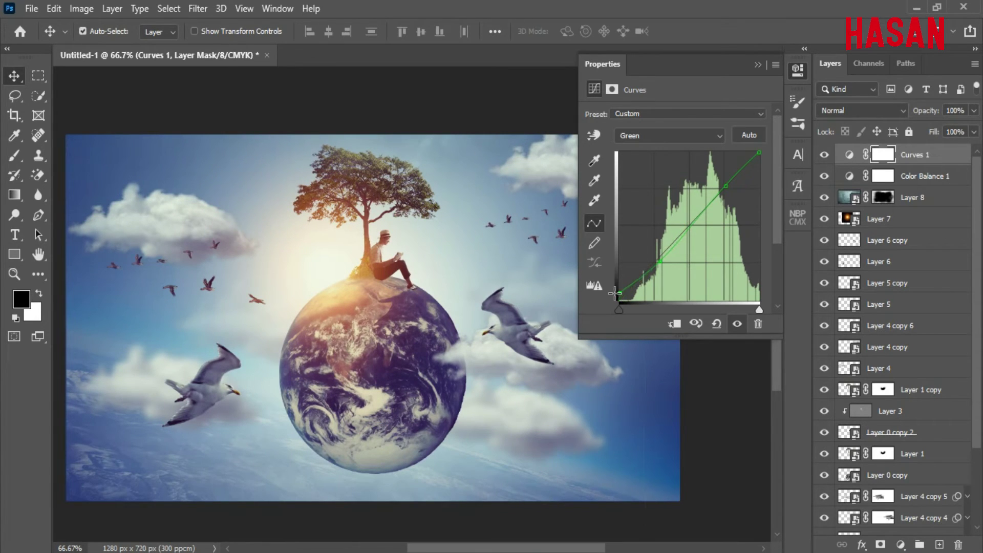
{"action": "left_click_drag", "start_coordinate": [618, 294], "coordinate": [621, 314]}
{"action": "left_click", "coordinate": [758, 65]}
Step: Reduce the Curves 1 layer's opacity to 40%, toggling its visibility to compare the image with and without it
{"action": "left_click", "coordinate": [823, 155]}
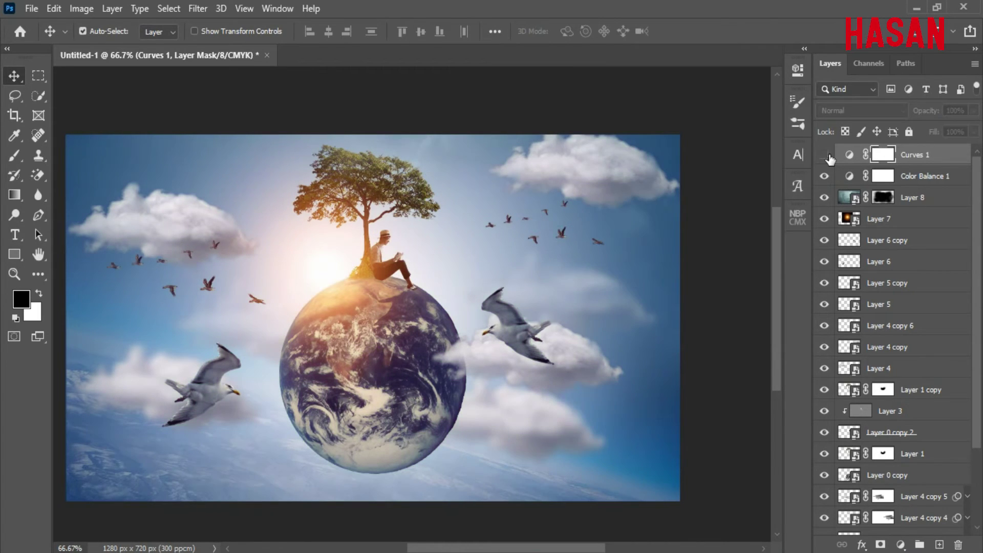
{"action": "left_click", "coordinate": [823, 155]}
{"action": "left_click_drag", "start_coordinate": [930, 112], "coordinate": [897, 117]}
{"action": "left_click", "coordinate": [824, 155]}
{"action": "left_click", "coordinate": [824, 155]}
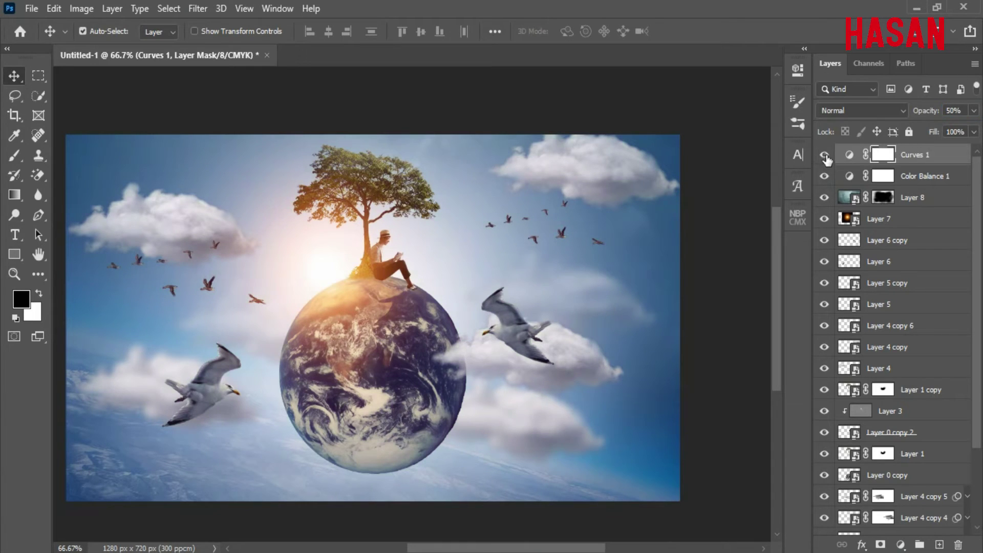
{"action": "mouse_move", "coordinate": [920, 117]}
{"action": "left_mouse_down"}
{"action": "mouse_move", "coordinate": [904, 118]}
{"action": "mouse_move", "coordinate": [925, 115]}
{"action": "left_mouse_up"}
{"action": "left_click", "coordinate": [824, 155]}
{"action": "left_click", "coordinate": [824, 156]}
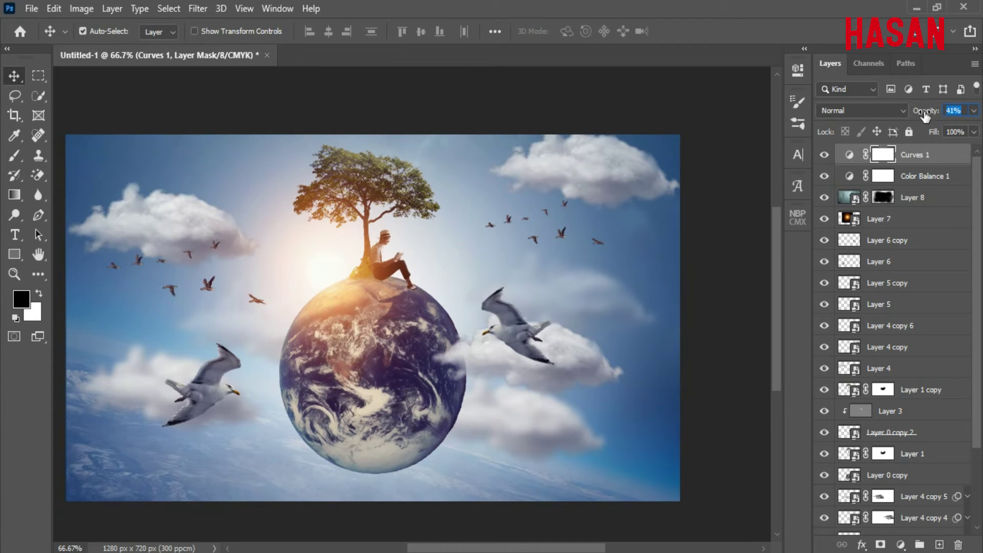
{"action": "left_click", "coordinate": [824, 155]}
{"action": "left_click", "coordinate": [824, 155]}
{"action": "key", "text": "ctrl+0"}
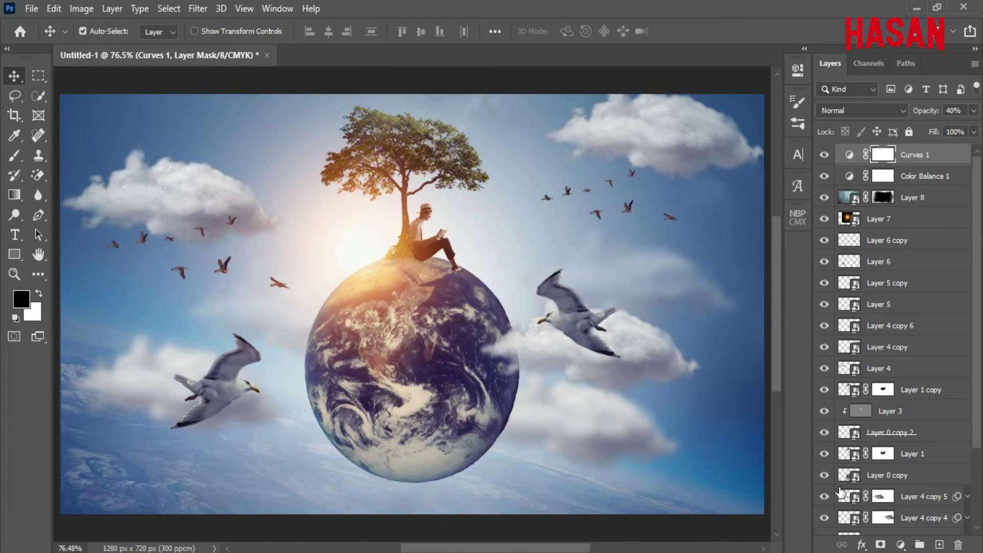
Step: Add a Photo Filter adjustment layer using the Blue filter and reduce the layer's opacity to 20%
{"action": "left_click", "coordinate": [901, 546]}
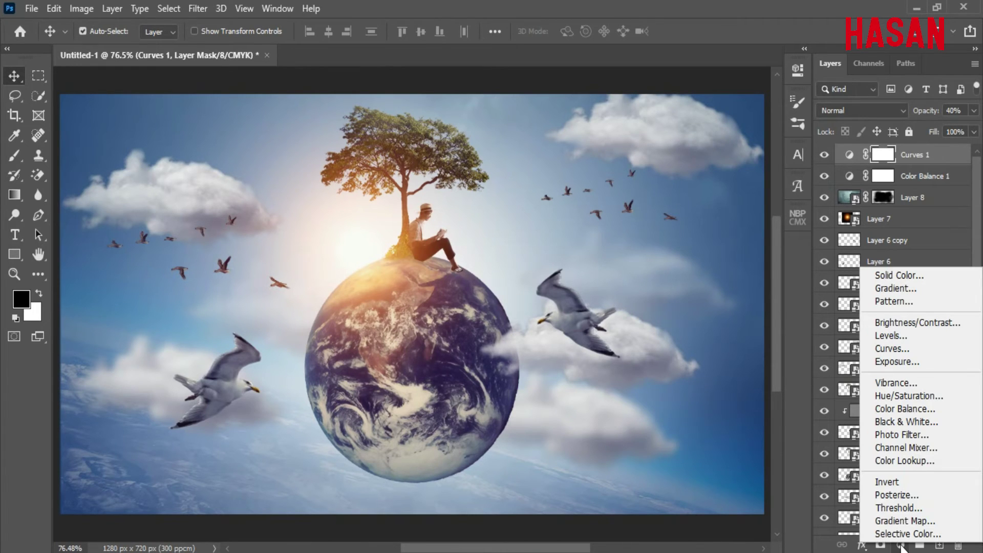
{"action": "left_click", "coordinate": [915, 434]}
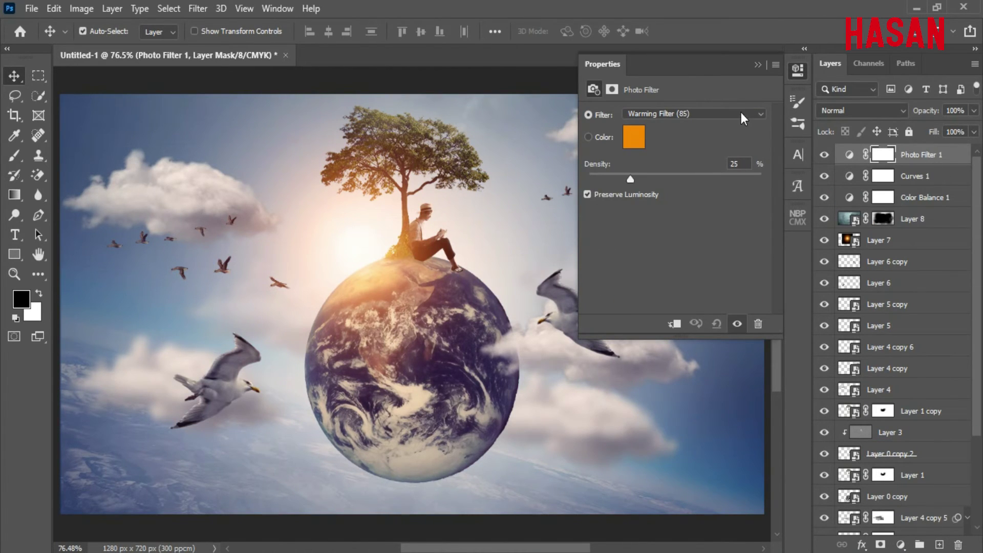
{"action": "left_click", "coordinate": [746, 112]}
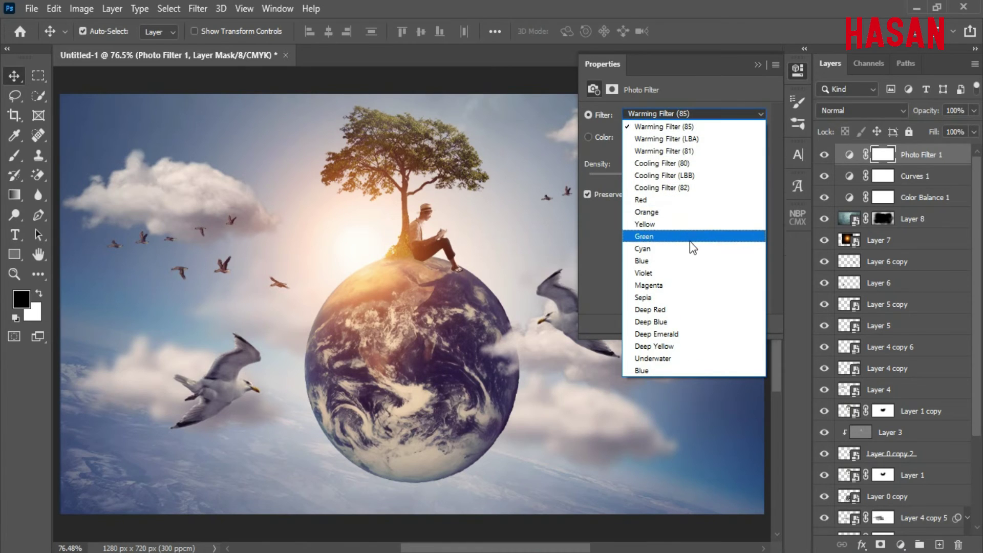
{"action": "left_click", "coordinate": [692, 254]}
{"action": "left_click", "coordinate": [737, 114]}
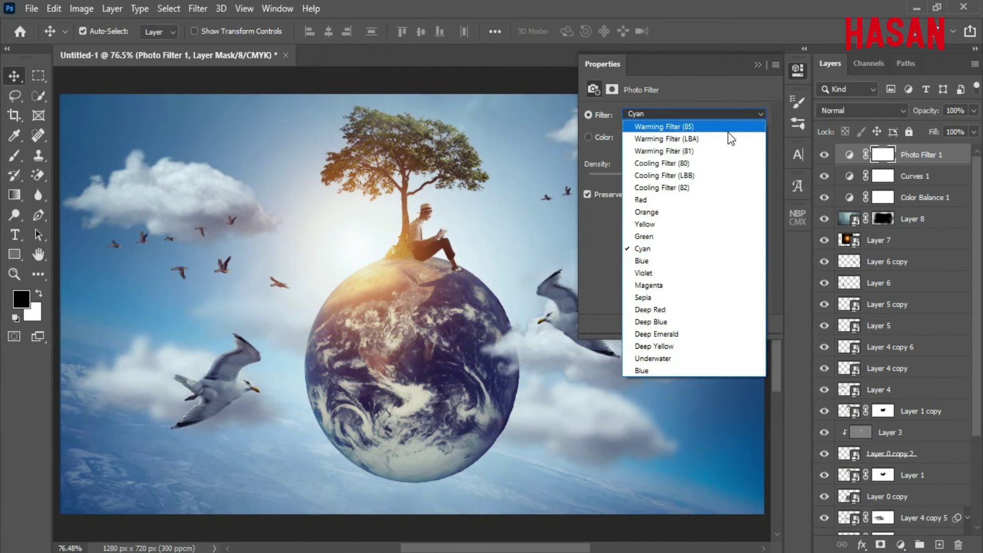
{"action": "left_click", "coordinate": [678, 259]}
{"action": "left_click", "coordinate": [757, 65]}
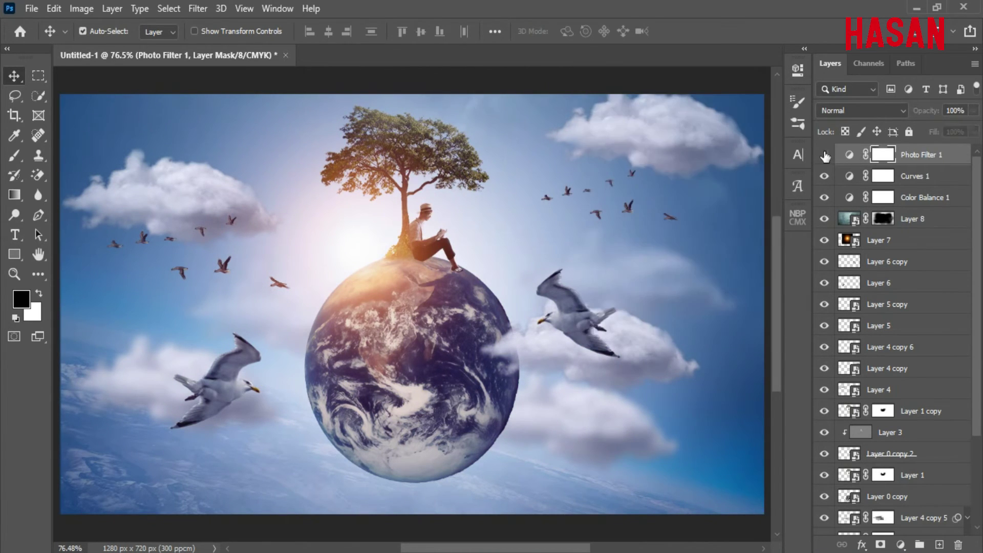
{"action": "left_click_drag", "start_coordinate": [925, 111], "coordinate": [870, 110]}
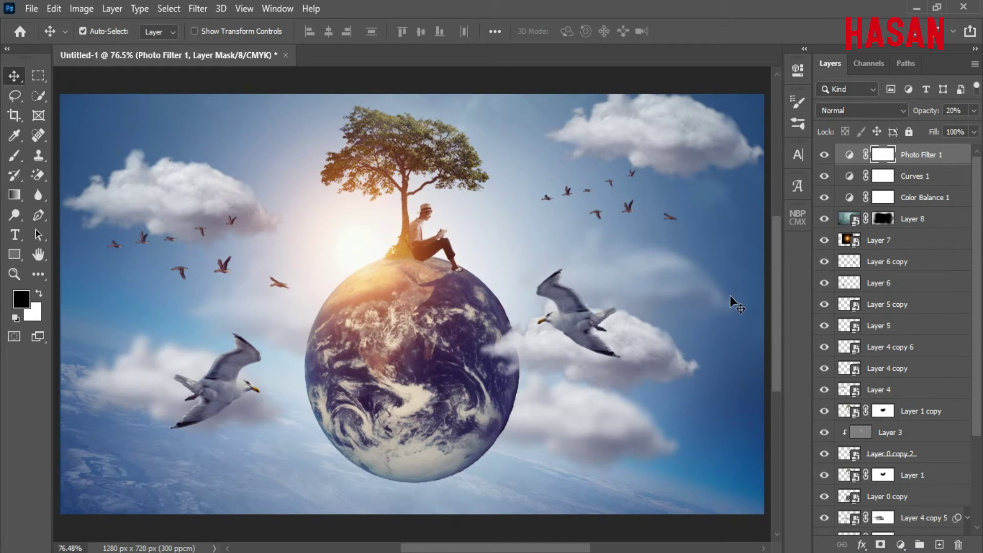
Step: Stamp all visible layers into a new top layer, convert it to a smart object and open the Camera Raw Filter
{"action": "key", "text": "ctrl+shift+alt+e"}
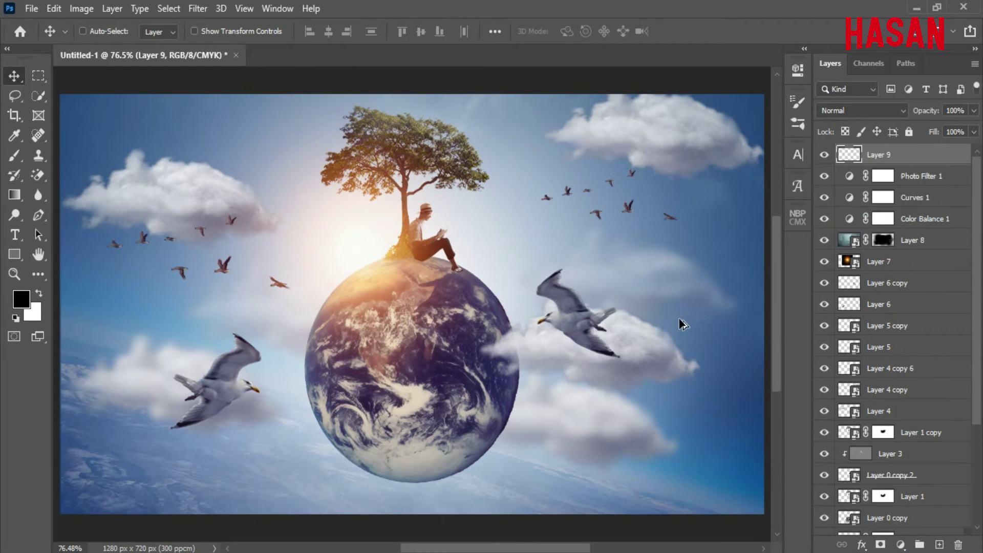
{"action": "right_click", "coordinate": [919, 156]}
{"action": "left_click", "coordinate": [796, 211]}
{"action": "left_click", "coordinate": [198, 8]}
{"action": "left_click", "coordinate": [285, 94]}
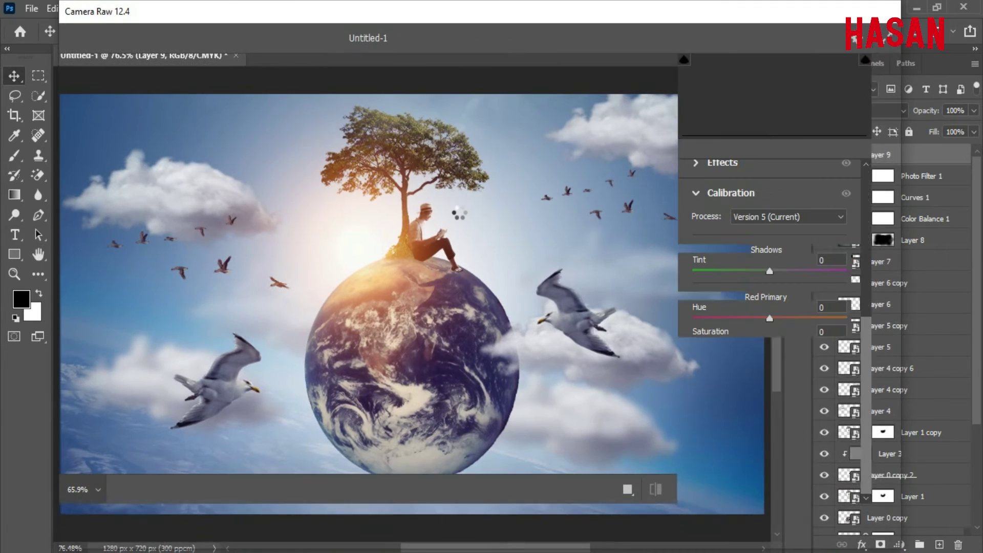
Step: In Camera Raw's Basic adjustments, set Temperature to +8, Tint to +2, Exposure to -0.05 and Contrast to +21
{"action": "scroll", "coordinate": [785, 266], "scroll_direction": "up", "scroll_amount": 3}
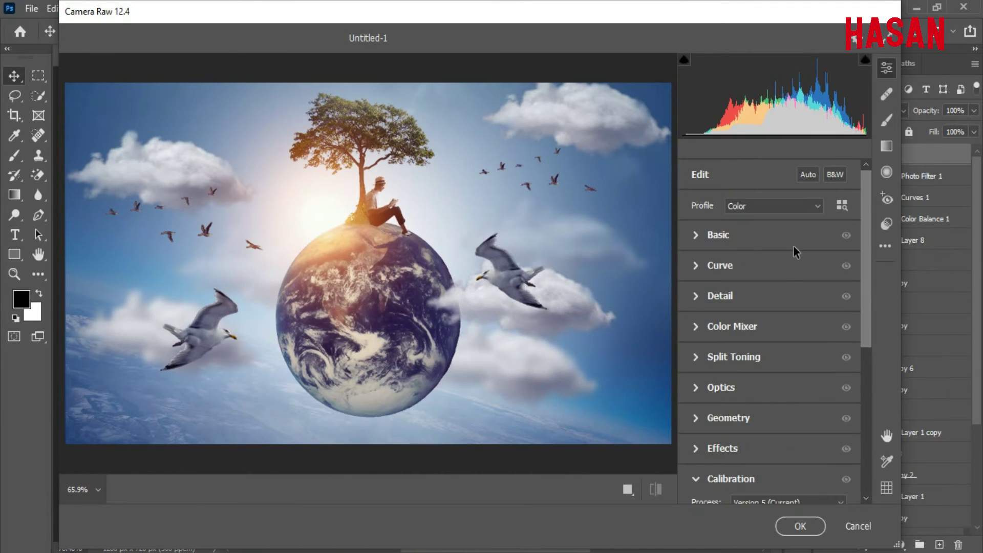
{"action": "left_click", "coordinate": [696, 235]}
{"action": "mouse_move", "coordinate": [769, 234]}
{"action": "left_mouse_down"}
{"action": "mouse_move", "coordinate": [777, 238]}
{"action": "mouse_move", "coordinate": [756, 258]}
{"action": "mouse_move", "coordinate": [773, 265]}
{"action": "mouse_move", "coordinate": [776, 231]}
{"action": "left_mouse_up"}
{"action": "left_click_drag", "start_coordinate": [769, 296], "coordinate": [795, 320]}
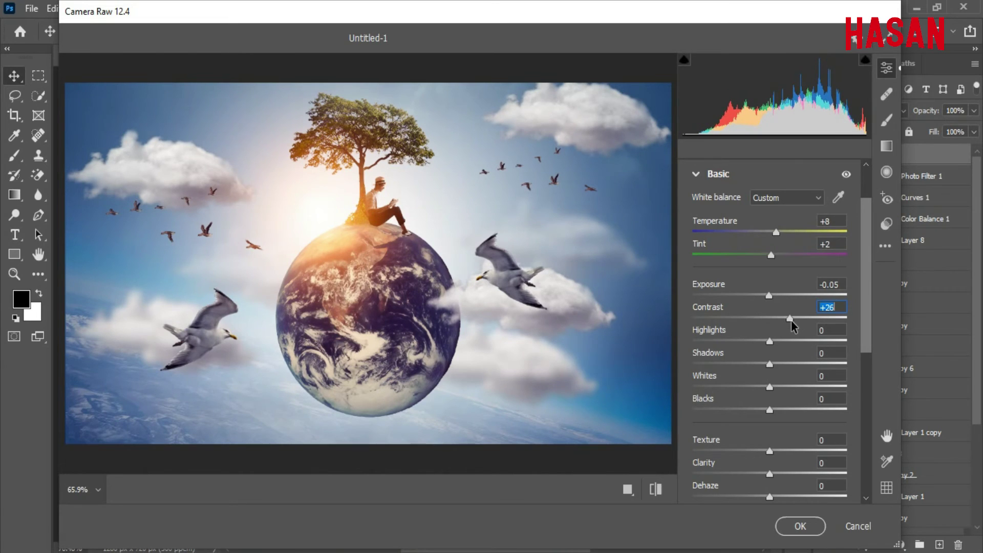
Step: Set Highlights to +10, Shadows to -5, Whites to +7, Blacks to -17, Texture to +8, Clarity to +14, Vibrance to +23 and Saturation to +1
{"action": "left_click_drag", "start_coordinate": [768, 342], "coordinate": [771, 456]}
{"action": "scroll", "coordinate": [758, 408], "scroll_direction": "down", "scroll_amount": 3}
{"action": "scroll", "coordinate": [768, 451], "scroll_direction": "down", "scroll_amount": 2}
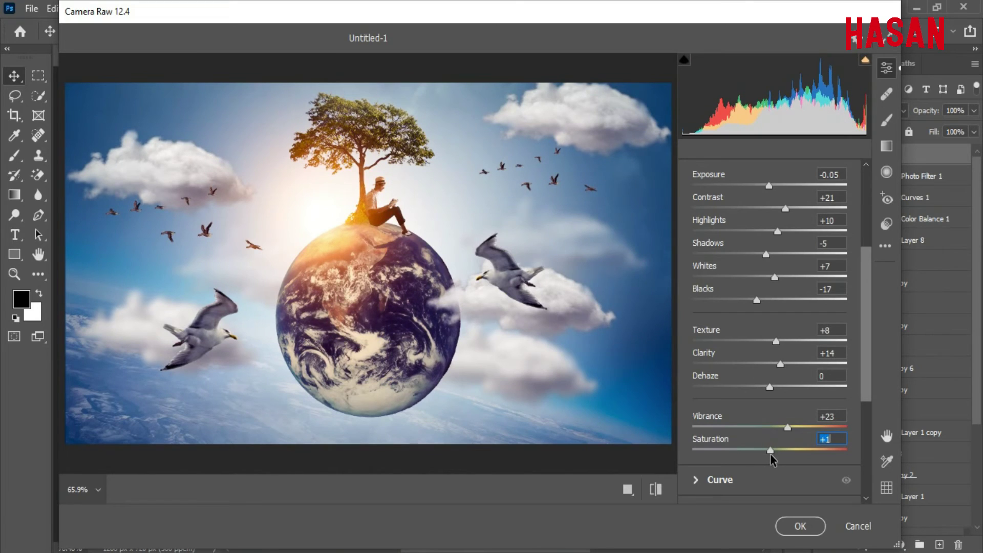
Step: In the HSL Color Mixer, raise Greens and Aquas saturation, set Magentas saturation to -43, Blues luminance to -6 and Purples luminance to +8
{"action": "left_click_drag", "start_coordinate": [864, 283], "coordinate": [875, 388]}
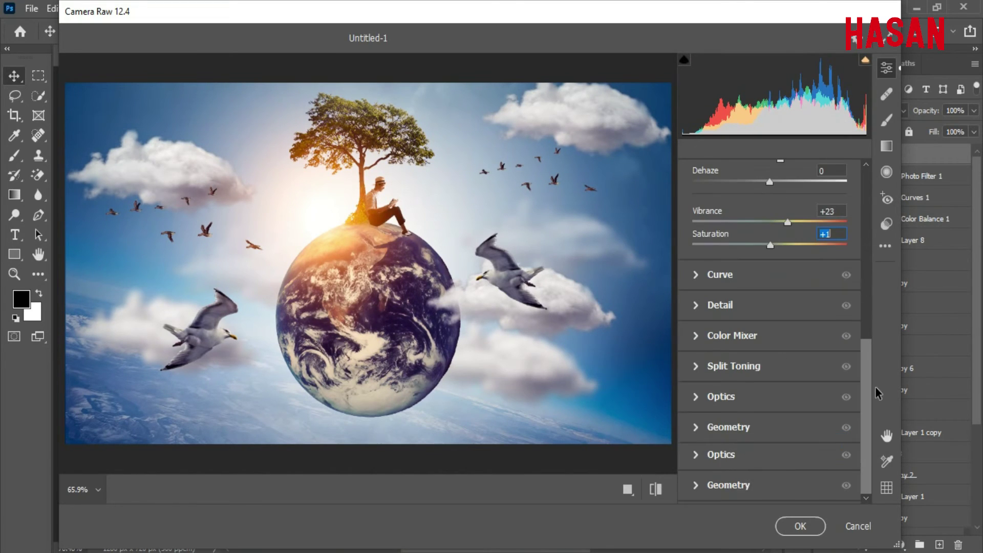
{"action": "left_click", "coordinate": [699, 333]}
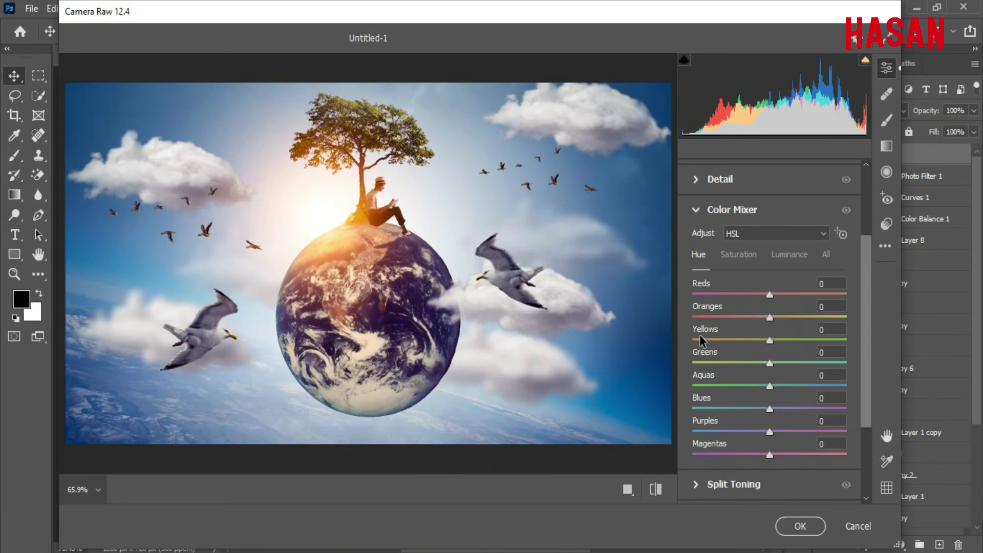
{"action": "left_click", "coordinate": [739, 256]}
{"action": "mouse_move", "coordinate": [769, 317]}
{"action": "left_mouse_down"}
{"action": "mouse_move", "coordinate": [789, 317]}
{"action": "mouse_move", "coordinate": [760, 317]}
{"action": "mouse_move", "coordinate": [770, 318]}
{"action": "left_mouse_up"}
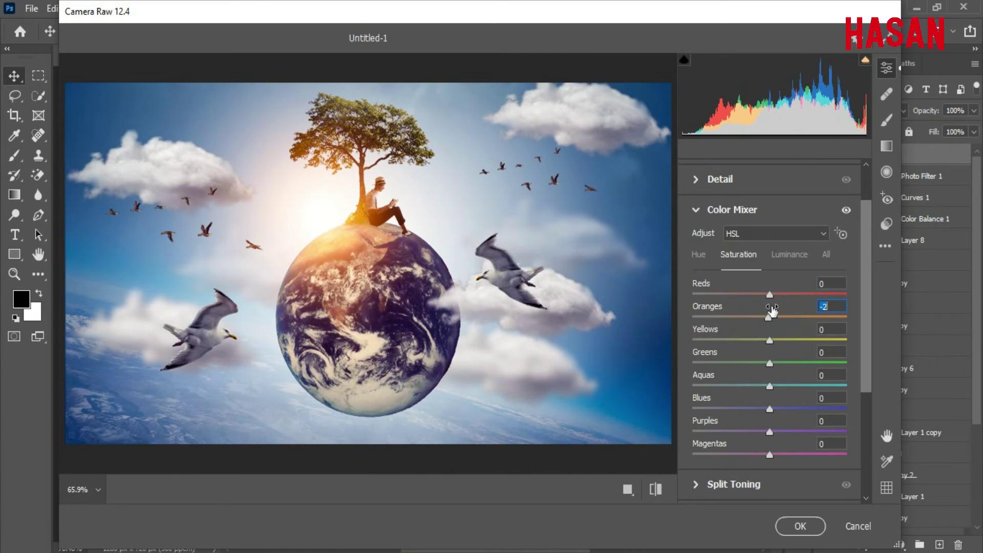
{"action": "left_click_drag", "start_coordinate": [771, 363], "coordinate": [812, 363]}
{"action": "mouse_move", "coordinate": [806, 388]}
{"action": "left_mouse_down"}
{"action": "mouse_move", "coordinate": [746, 387]}
{"action": "mouse_move", "coordinate": [798, 386]}
{"action": "left_mouse_up"}
{"action": "scroll", "coordinate": [702, 354], "scroll_direction": "down", "scroll_amount": 2}
{"action": "left_click_drag", "start_coordinate": [768, 337], "coordinate": [736, 382]}
{"action": "left_click", "coordinate": [787, 182]}
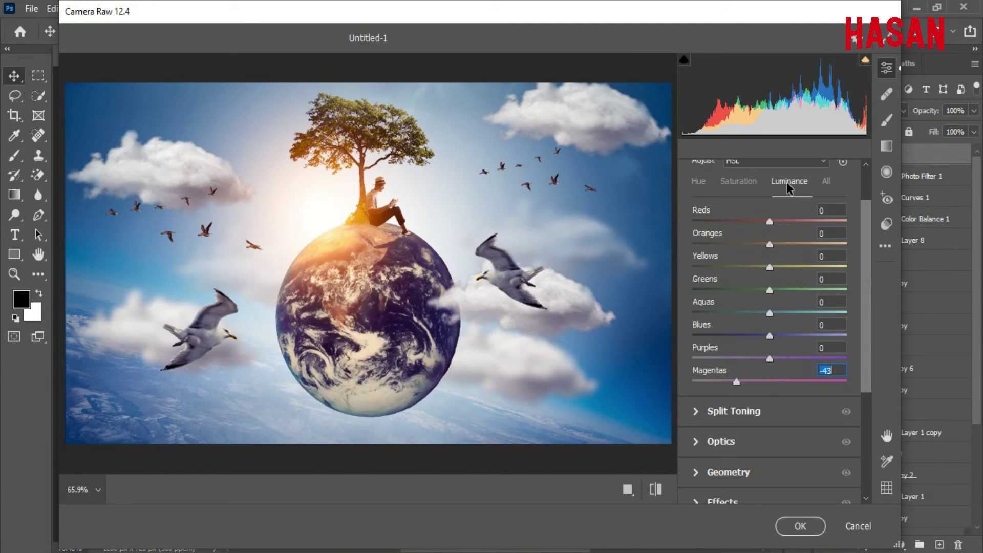
{"action": "left_click_drag", "start_coordinate": [771, 335], "coordinate": [774, 361]}
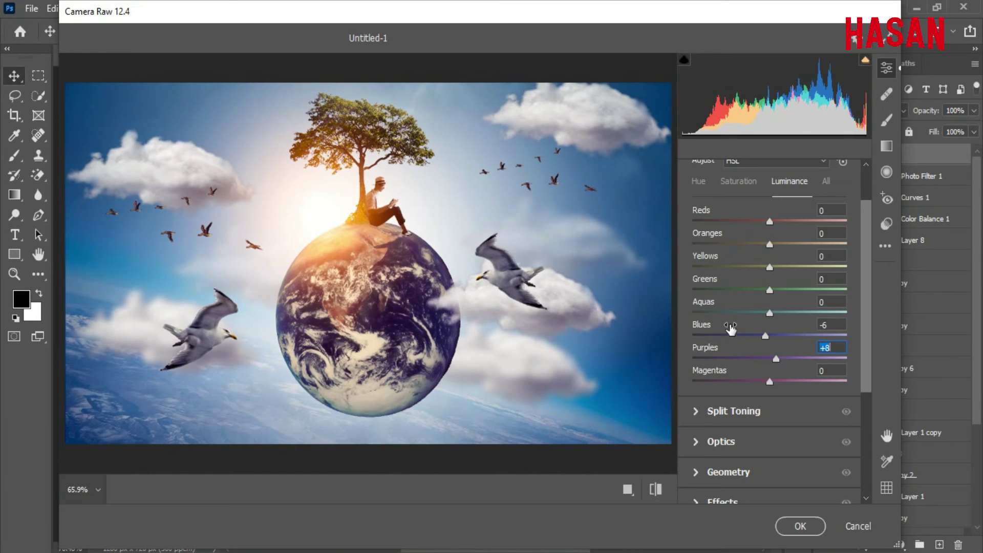
Step: Apply Split Toning with highlights at hue 34 and saturation 14, and shadows at hue 190 and saturation 15
{"action": "left_click", "coordinate": [724, 404]}
{"action": "scroll", "coordinate": [748, 312], "scroll_direction": "down", "scroll_amount": 1}
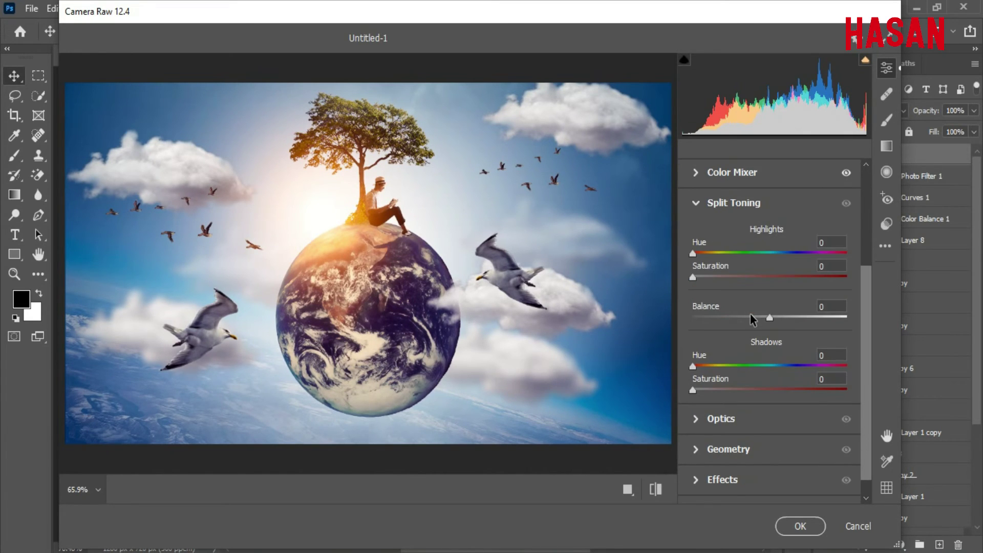
{"action": "left_click_drag", "start_coordinate": [693, 254], "coordinate": [725, 287]}
{"action": "left_click_drag", "start_coordinate": [694, 368], "coordinate": [770, 370]}
{"action": "left_click_drag", "start_coordinate": [717, 253], "coordinate": [714, 281]}
{"action": "left_click", "coordinate": [767, 366]}
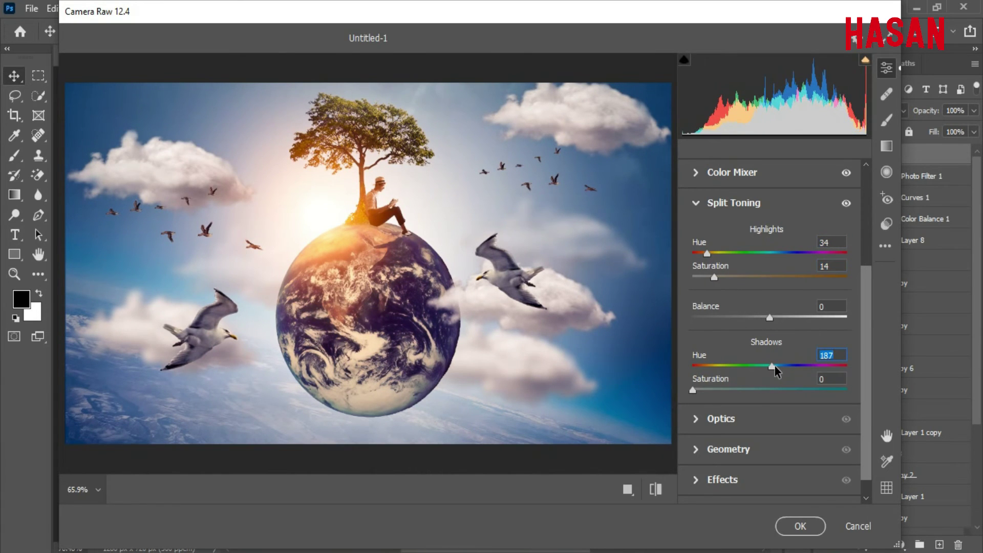
{"action": "left_click_drag", "start_coordinate": [775, 364], "coordinate": [773, 365]}
{"action": "left_click_drag", "start_coordinate": [692, 390], "coordinate": [716, 397]}
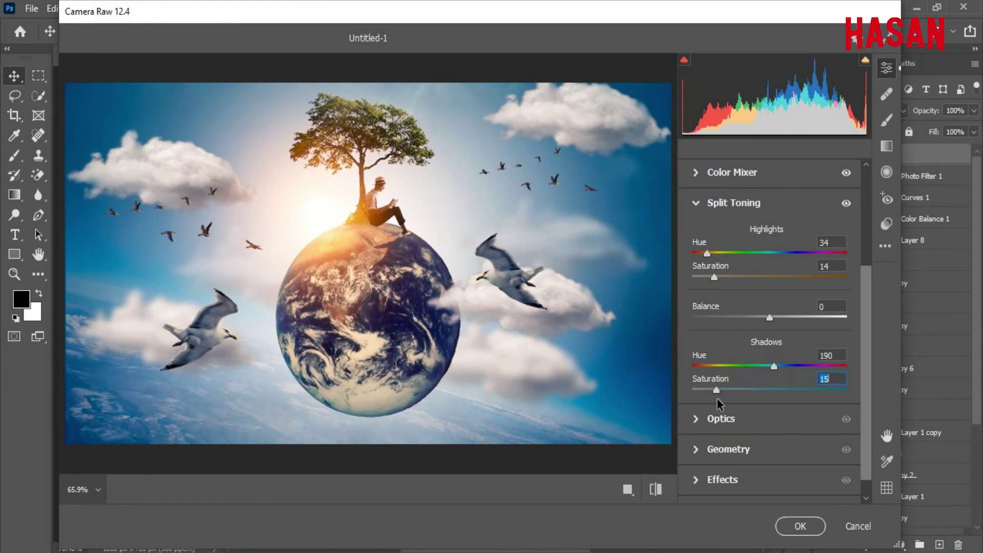
{"action": "scroll", "coordinate": [715, 428], "scroll_direction": "down", "scroll_amount": 1}
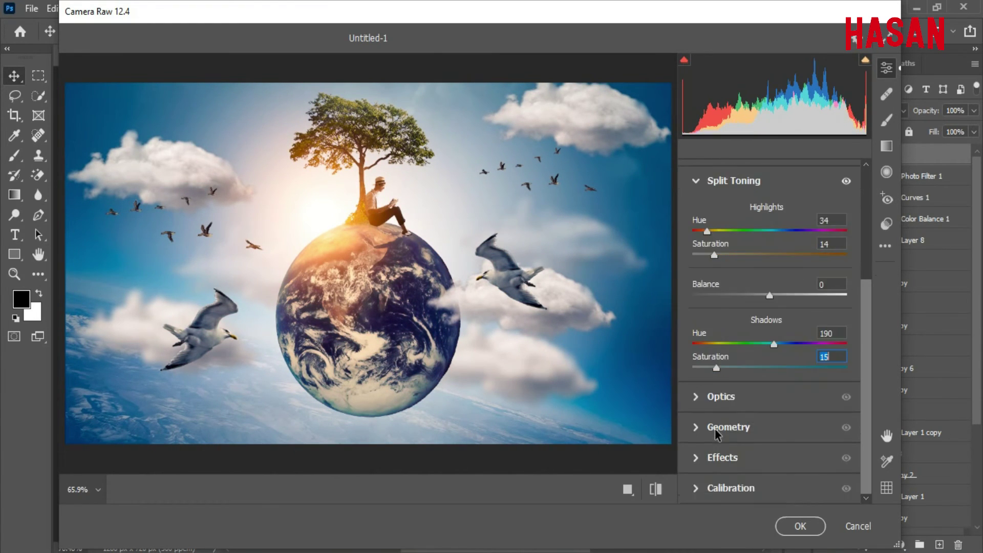
Step: Set the Split Toning balance to 10 and apply an Effects vignetting of -9
{"action": "left_click", "coordinate": [770, 296]}
{"action": "mouse_move", "coordinate": [773, 301]}
{"action": "left_mouse_down"}
{"action": "mouse_move", "coordinate": [746, 293]}
{"action": "mouse_move", "coordinate": [810, 307]}
{"action": "mouse_move", "coordinate": [759, 306]}
{"action": "mouse_move", "coordinate": [788, 308]}
{"action": "mouse_move", "coordinate": [779, 304]}
{"action": "left_mouse_up"}
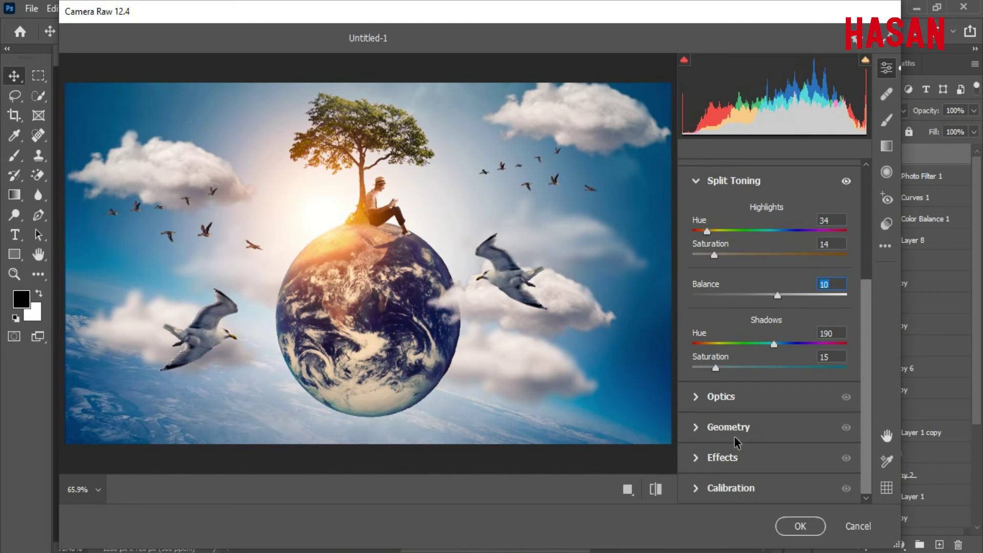
{"action": "scroll", "coordinate": [734, 413], "scroll_direction": "up", "scroll_amount": 1}
{"action": "scroll", "coordinate": [762, 432], "scroll_direction": "down", "scroll_amount": 1}
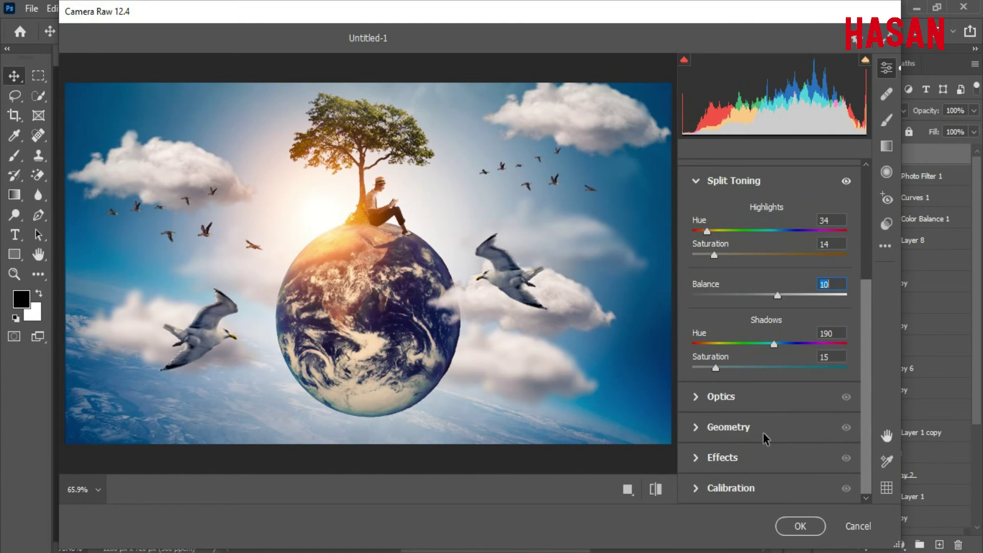
{"action": "left_click", "coordinate": [696, 395]}
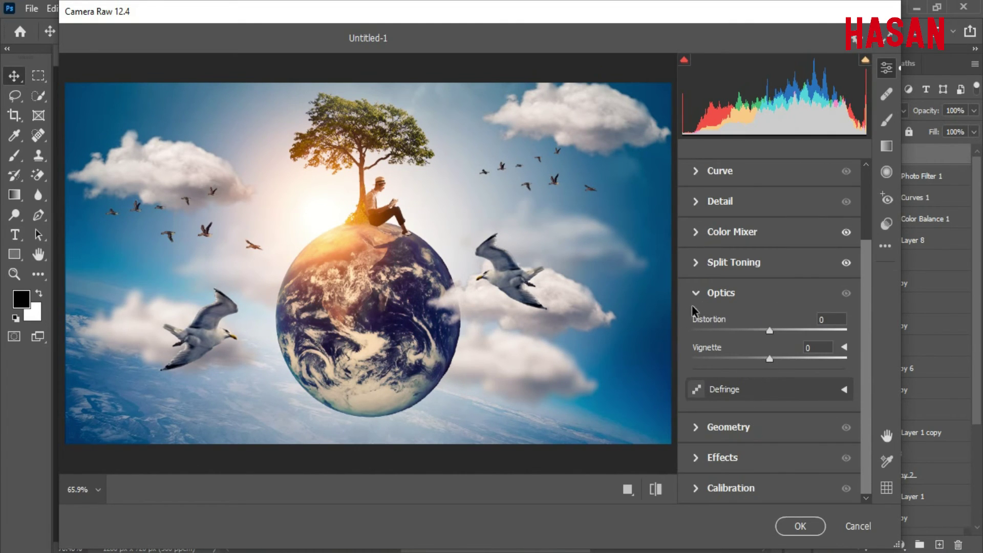
{"action": "left_click", "coordinate": [698, 292]}
{"action": "left_click", "coordinate": [696, 449]}
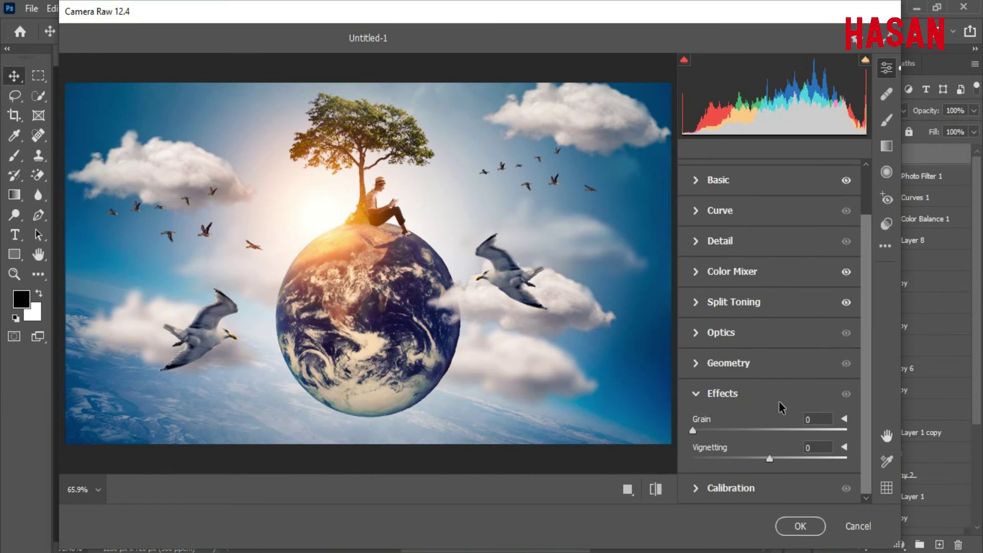
{"action": "left_click_drag", "start_coordinate": [767, 459], "coordinate": [762, 463]}
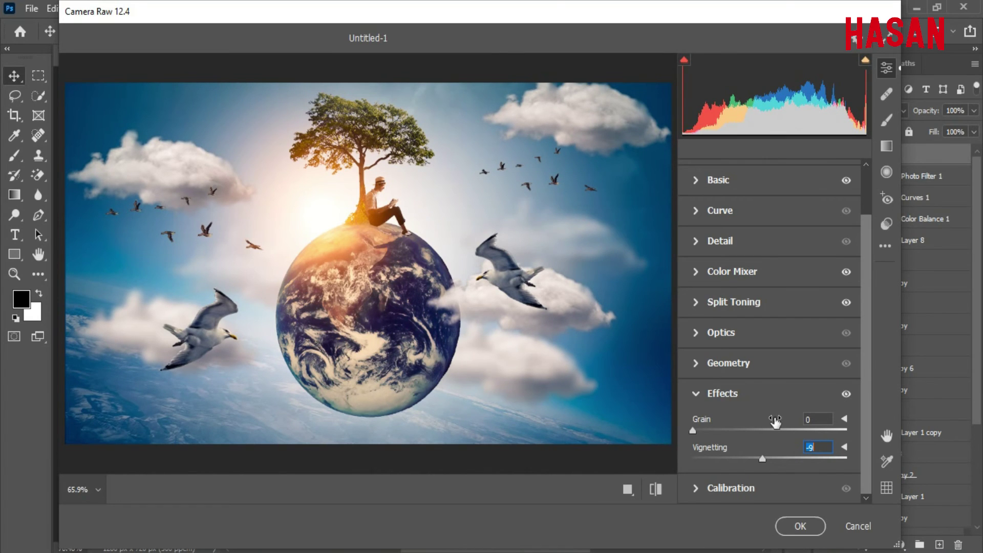
Step: Calibrate Blue Primary to hue -7 and saturation +7, Shadows tint to +10, Green Primary to hue -1 and saturation -4, and apply the filter
{"action": "left_click", "coordinate": [698, 489]}
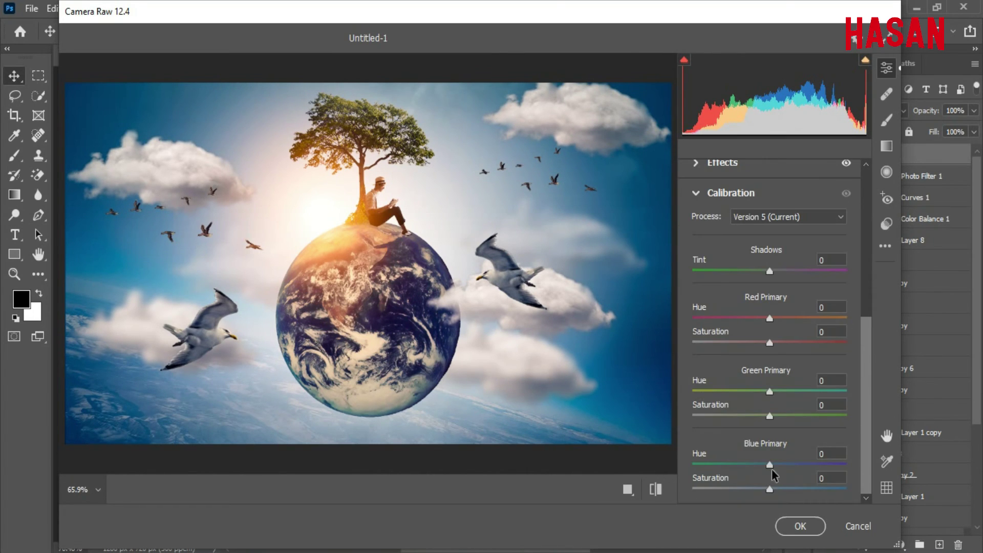
{"action": "mouse_move", "coordinate": [774, 494]}
{"action": "left_mouse_down"}
{"action": "mouse_move", "coordinate": [794, 489]}
{"action": "mouse_move", "coordinate": [795, 466]}
{"action": "mouse_move", "coordinate": [763, 466]}
{"action": "mouse_move", "coordinate": [777, 489]}
{"action": "left_mouse_up"}
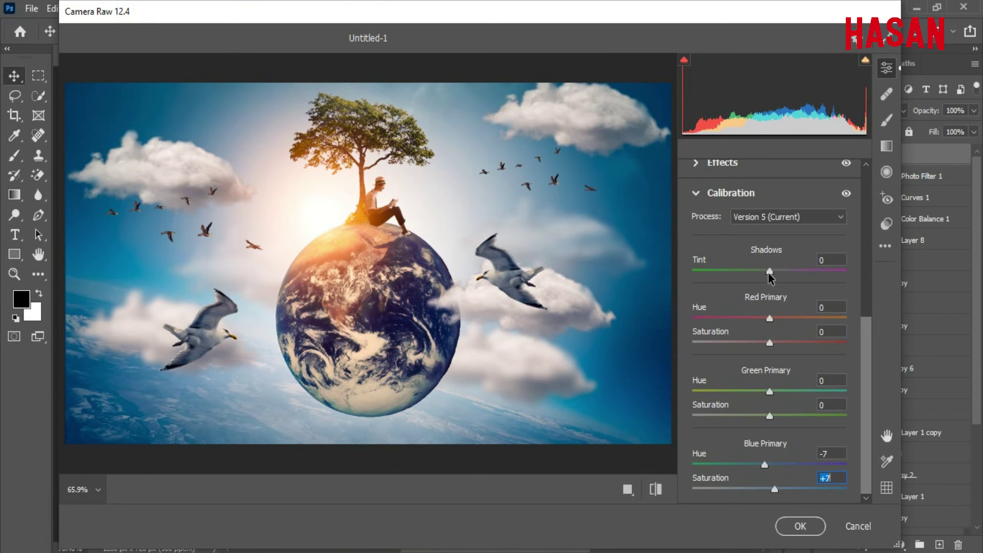
{"action": "mouse_move", "coordinate": [769, 271]}
{"action": "left_mouse_down"}
{"action": "mouse_move", "coordinate": [744, 272]}
{"action": "mouse_move", "coordinate": [813, 279]}
{"action": "mouse_move", "coordinate": [777, 276]}
{"action": "left_mouse_up"}
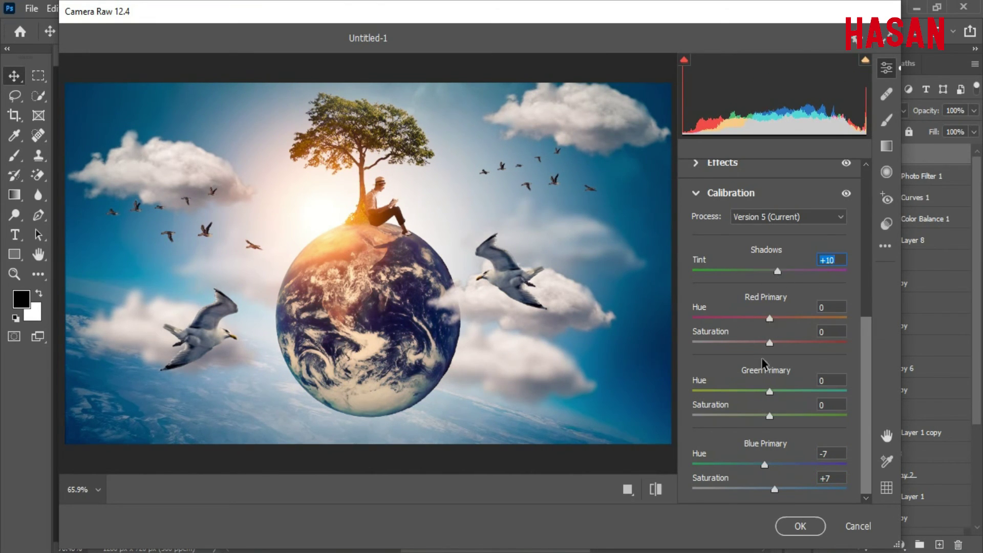
{"action": "left_click_drag", "start_coordinate": [770, 395], "coordinate": [764, 415]}
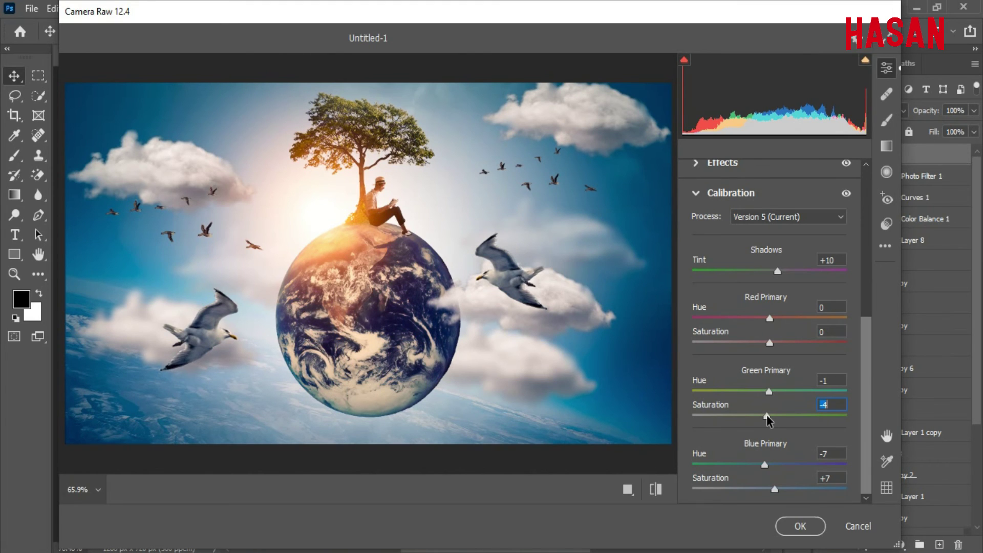
{"action": "left_click", "coordinate": [808, 526]}
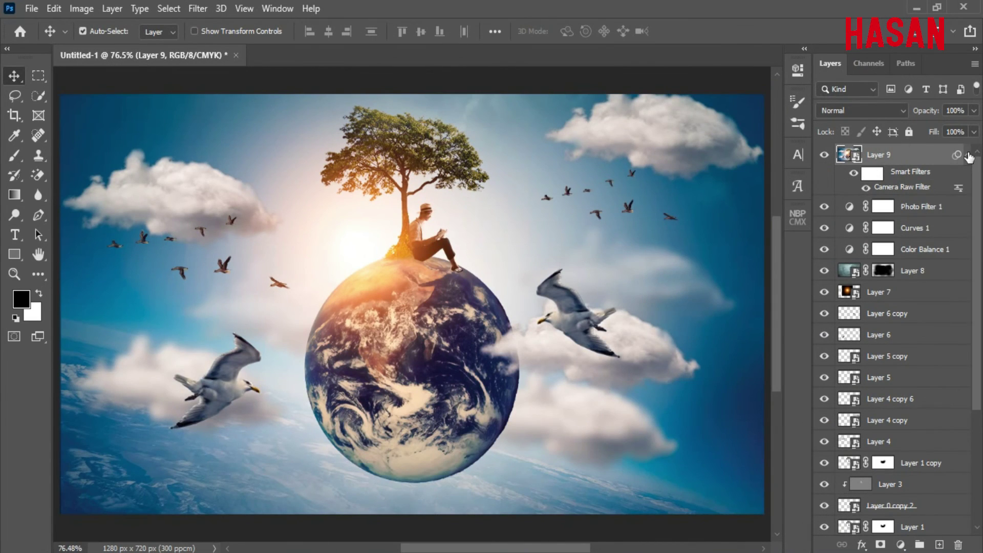
Step: Compare the image with and without Layer 9, and stamp all visible layers into a new top layer converted to a smart object
{"action": "left_click", "coordinate": [967, 155]}
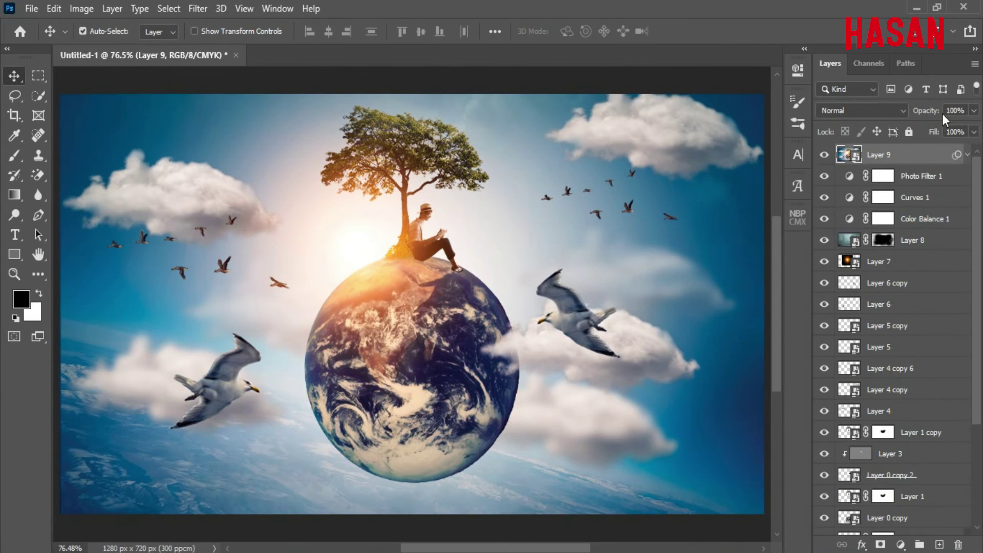
{"action": "left_click_drag", "start_coordinate": [916, 111], "coordinate": [911, 116]}
{"action": "left_click", "coordinate": [824, 154]}
{"action": "left_click", "coordinate": [824, 154]}
{"action": "key", "text": "ctrl+alt+shift+e"}
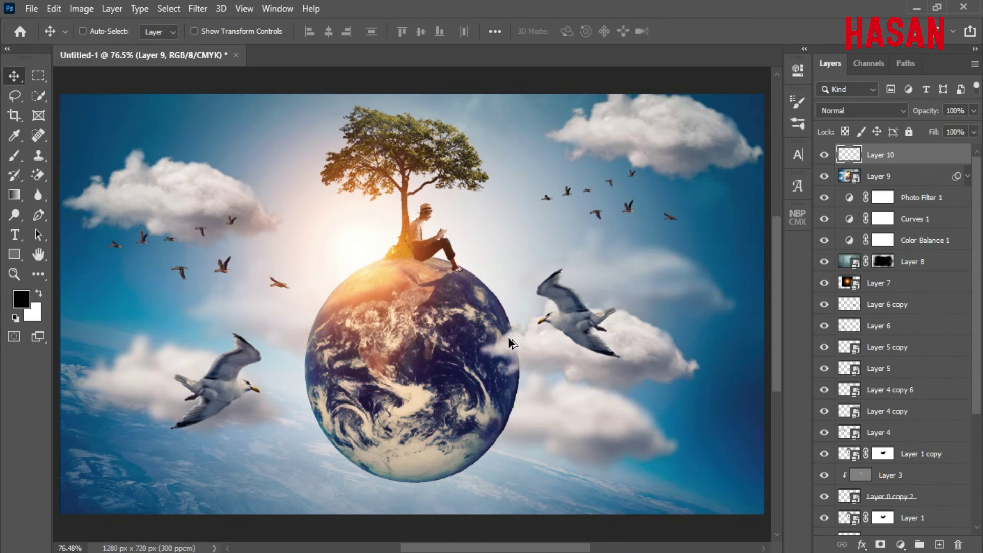
{"action": "right_click", "coordinate": [920, 152]}
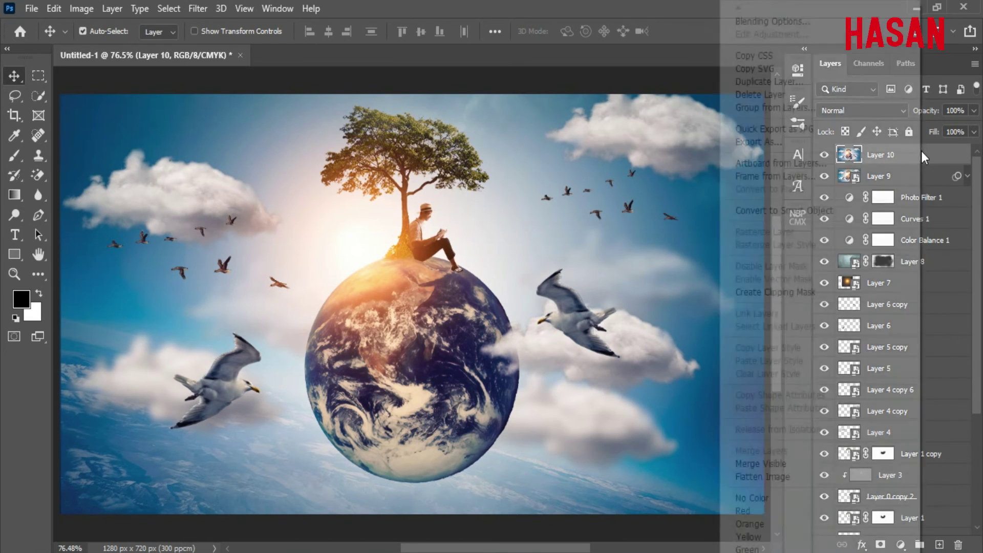
{"action": "left_click", "coordinate": [793, 210]}
Step: Stamp the visible layers into another new top layer and open it in the Color Efex Pro 4 filter
{"action": "key", "text": "ctrl+alt+shift+e"}
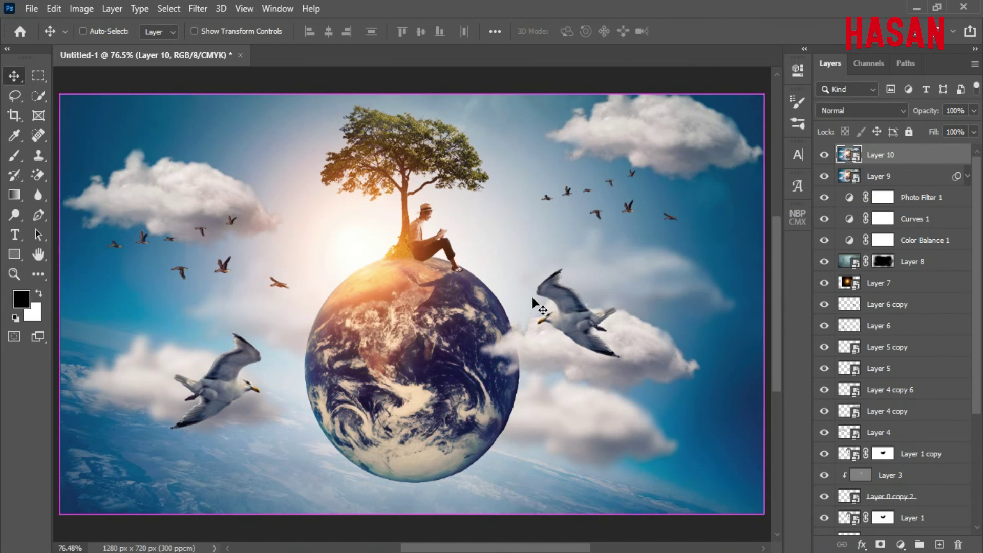
{"action": "left_click", "coordinate": [198, 9]}
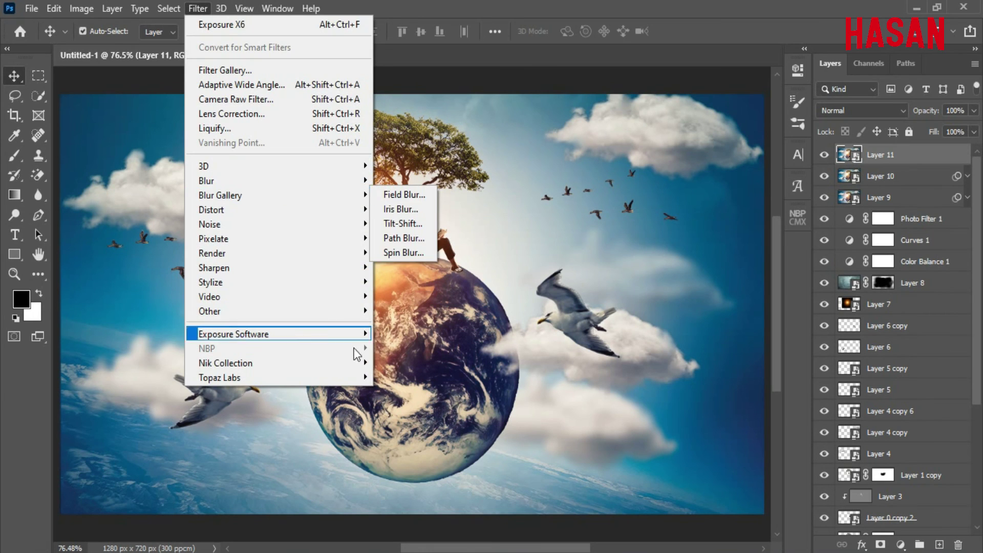
{"action": "left_click", "coordinate": [417, 377]}
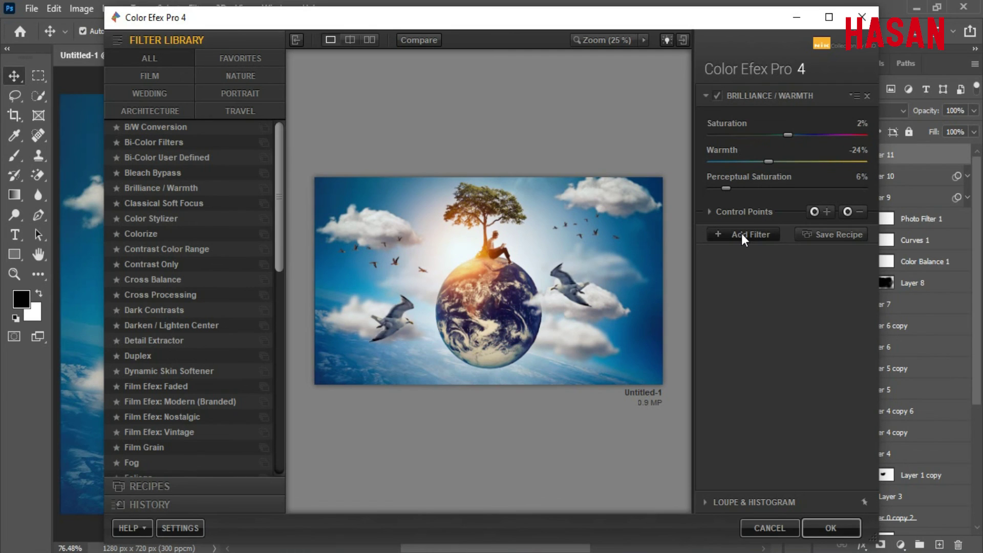
Step: Add a Classical Soft Focus filter using Soft Focus method 1 and a Glamour Glow filter to the Color Efex Pro stack
{"action": "left_click", "coordinate": [741, 233]}
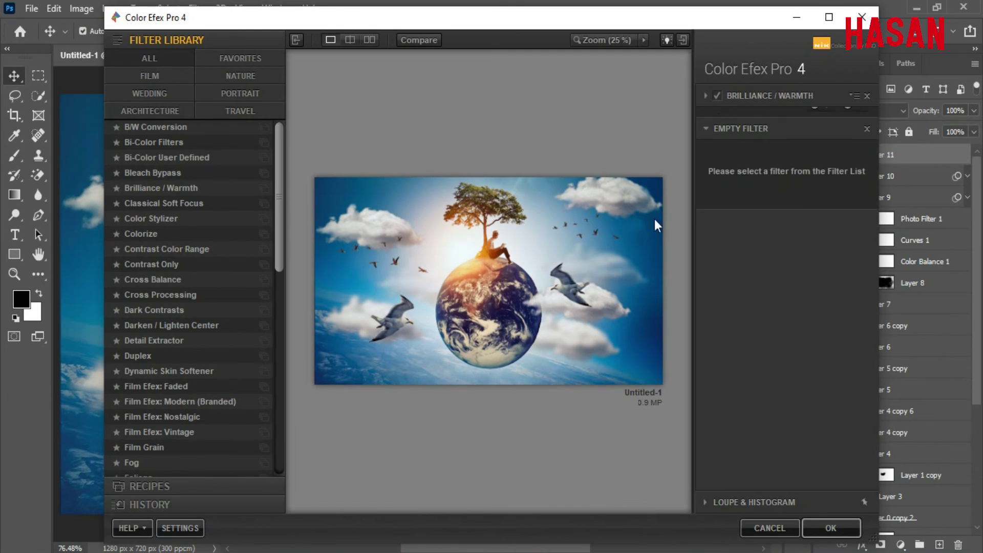
{"action": "left_click", "coordinate": [180, 203]}
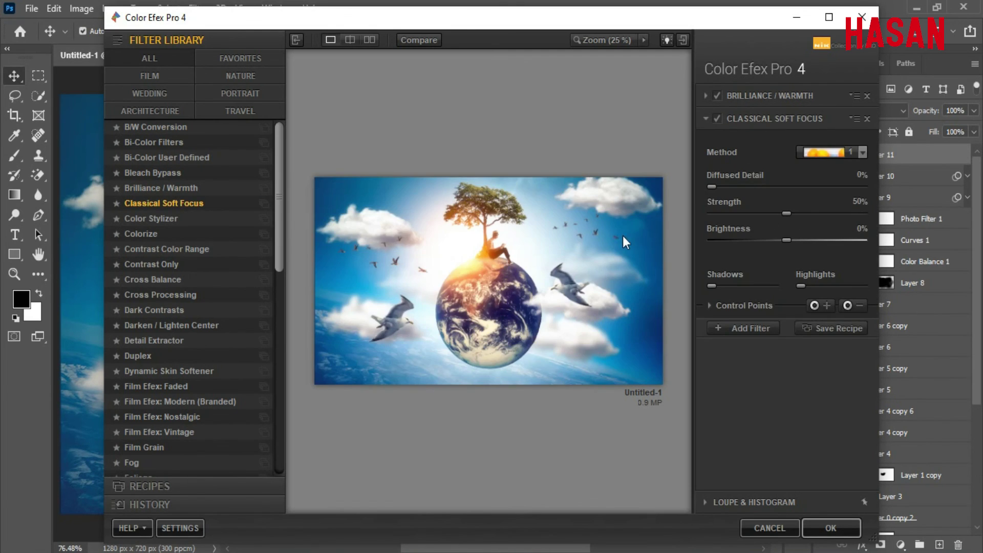
{"action": "left_click", "coordinate": [862, 152]}
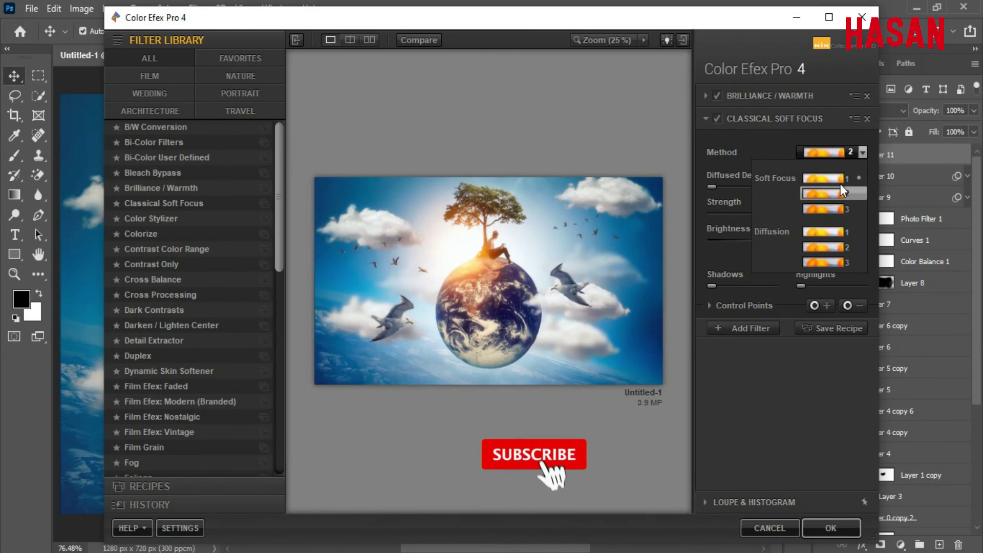
{"action": "left_click", "coordinate": [834, 195]}
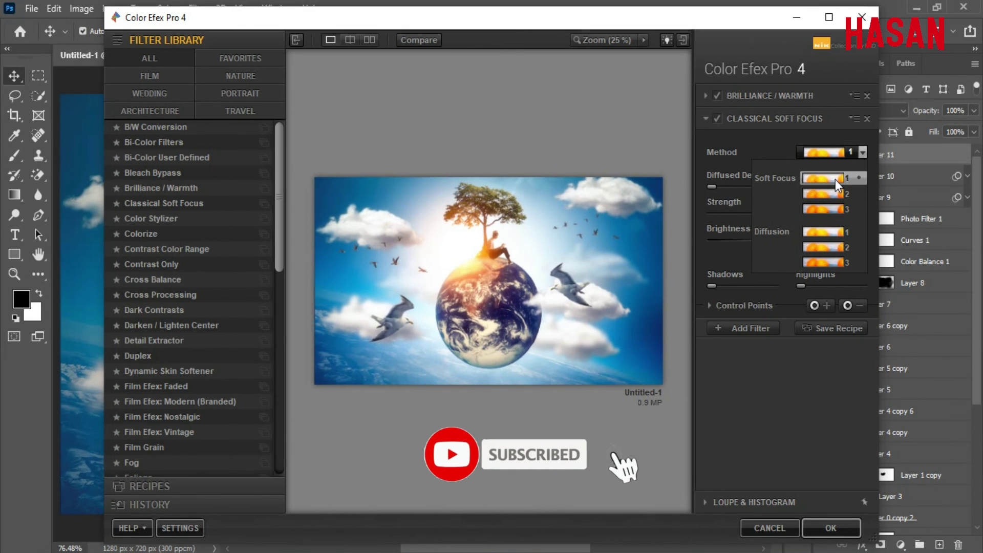
{"action": "left_click", "coordinate": [752, 327]}
{"action": "scroll", "coordinate": [177, 291], "scroll_direction": "down", "scroll_amount": 2}
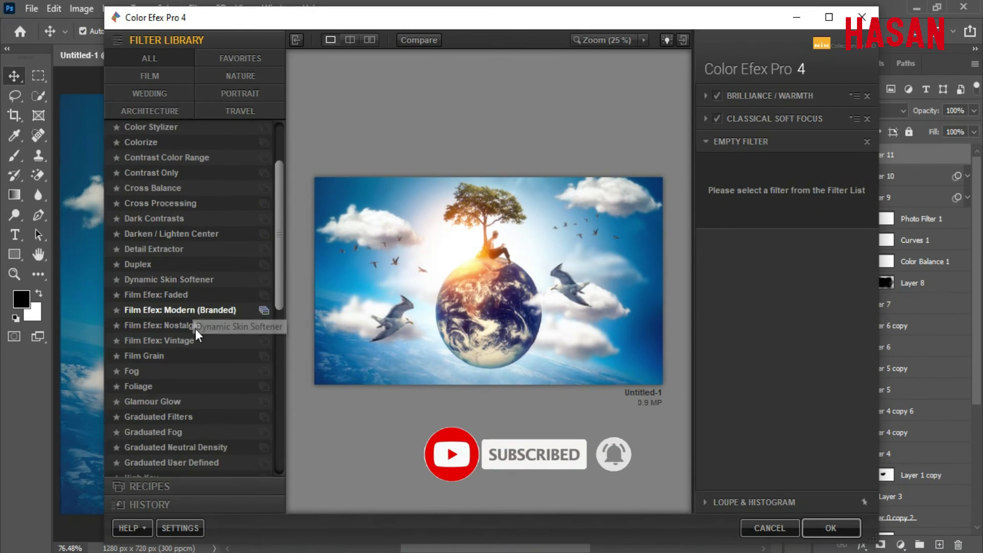
{"action": "left_click", "coordinate": [170, 401]}
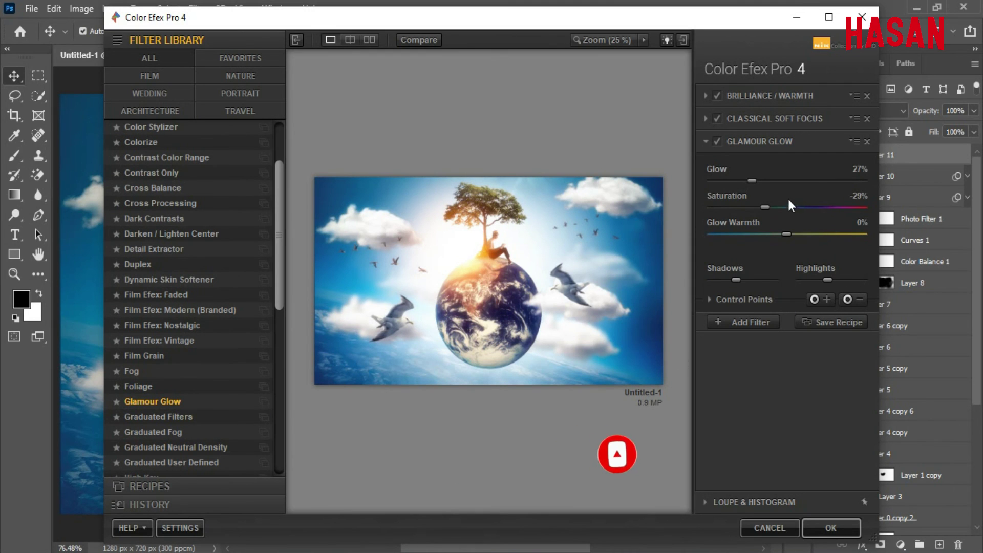
Step: Add a Cross Processing filter with method L02 and apply the filter stack to Layer 11
{"action": "left_click", "coordinate": [751, 321]}
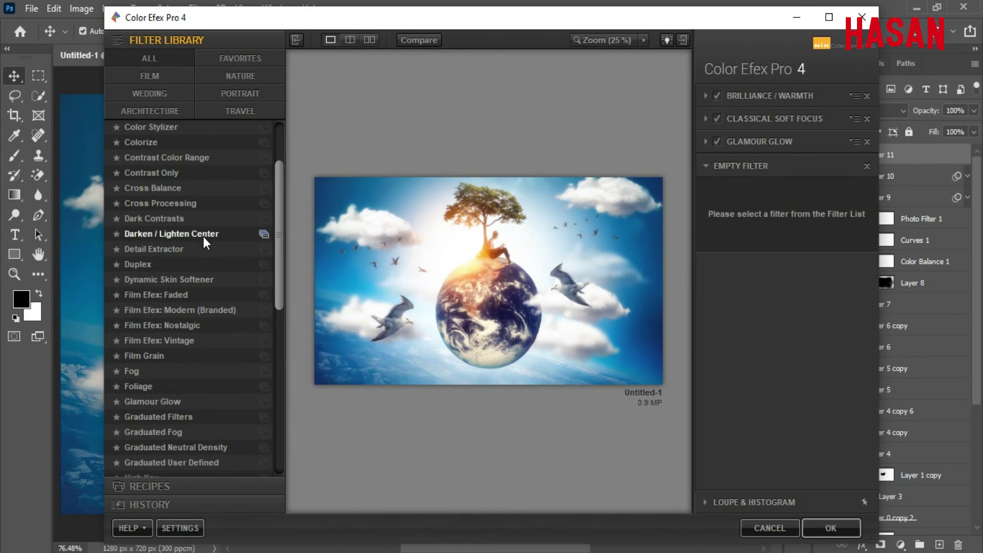
{"action": "scroll", "coordinate": [200, 221], "scroll_direction": "up", "scroll_amount": 1}
{"action": "scroll", "coordinate": [194, 205], "scroll_direction": "up", "scroll_amount": 1}
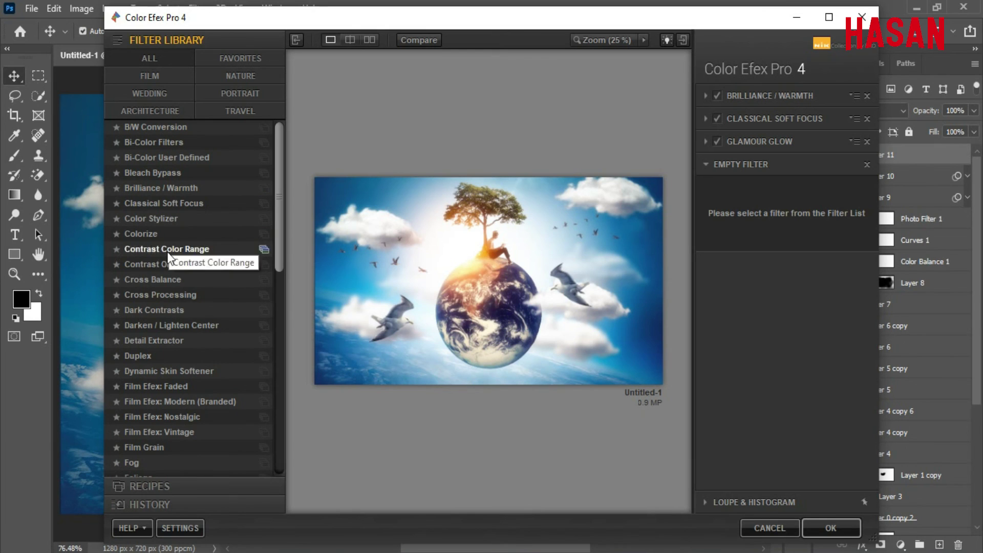
{"action": "left_click", "coordinate": [169, 295]}
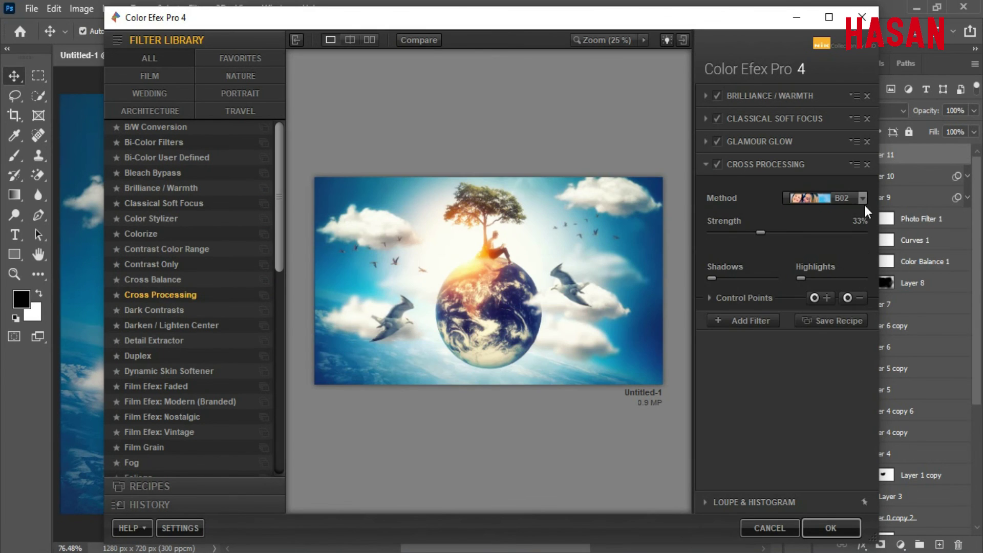
{"action": "left_click", "coordinate": [862, 198]}
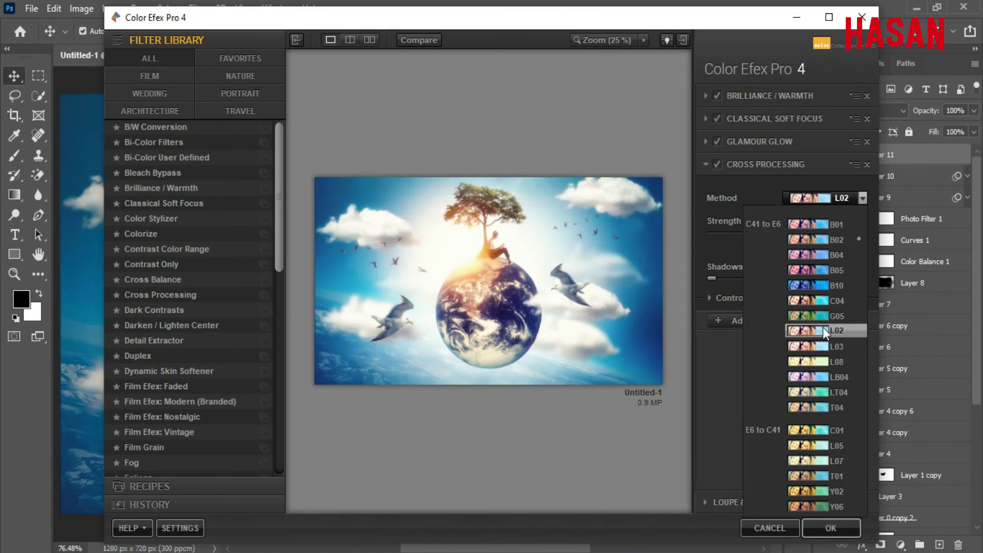
{"action": "left_click", "coordinate": [818, 335]}
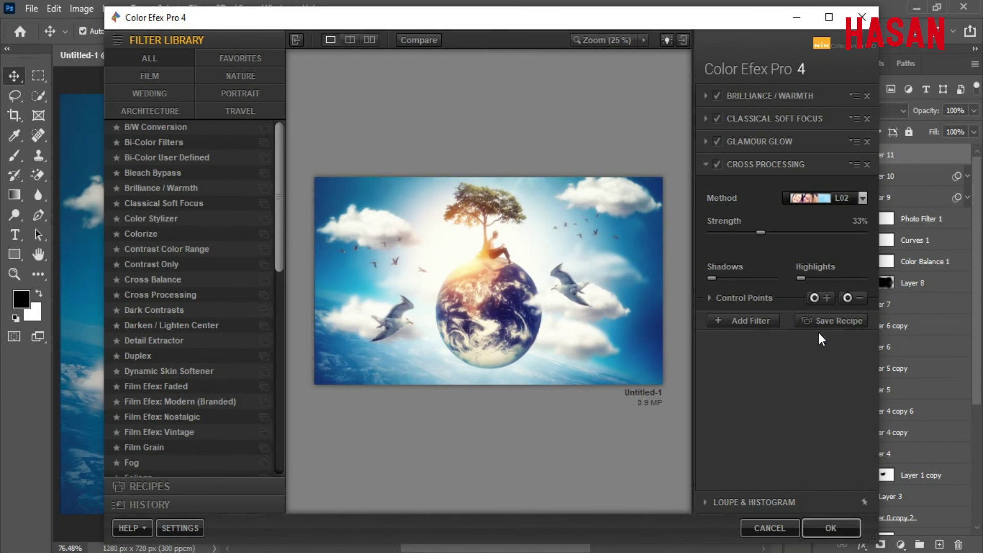
{"action": "left_click", "coordinate": [757, 322]}
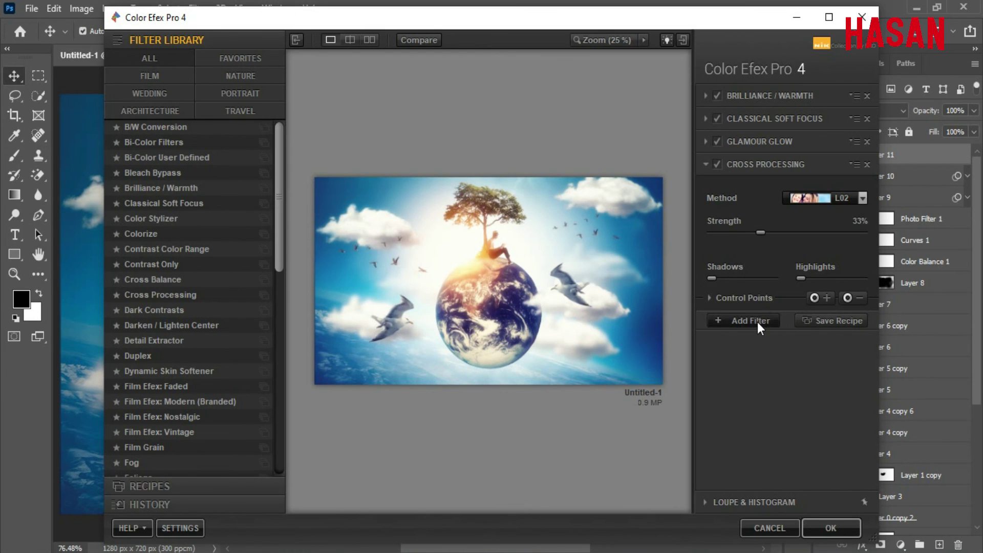
{"action": "left_click", "coordinate": [831, 521]}
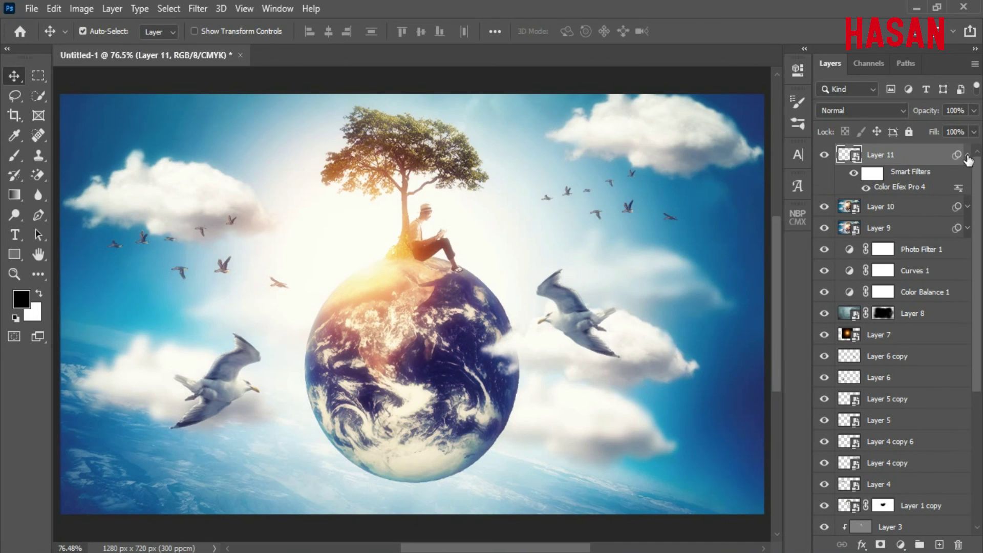
{"action": "left_click", "coordinate": [967, 157]}
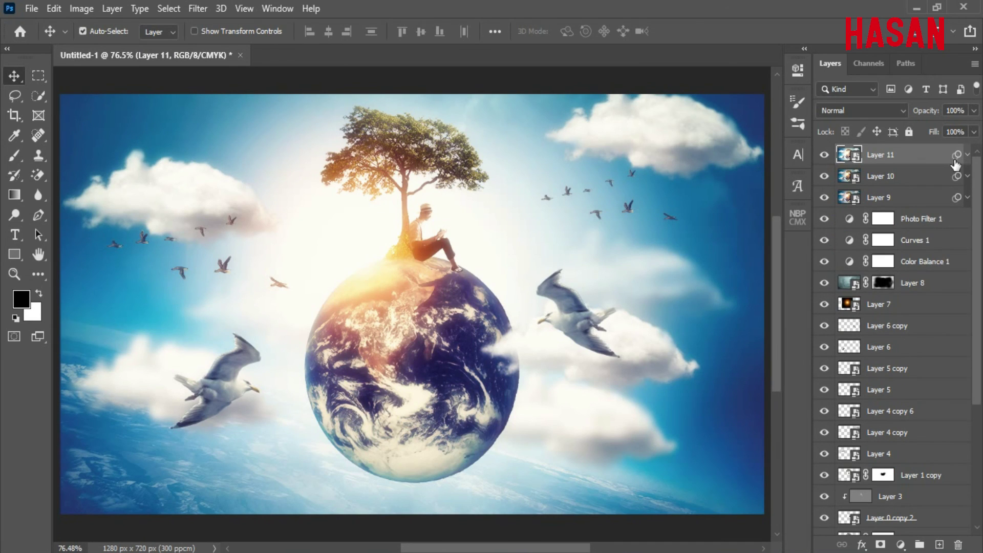
{"action": "left_click", "coordinate": [967, 155]}
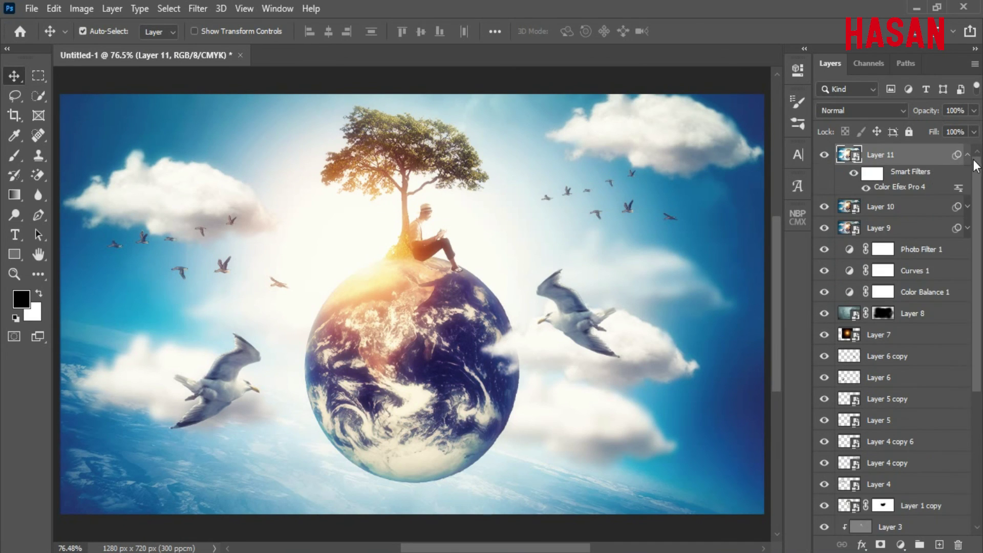
{"action": "left_click", "coordinate": [967, 157]}
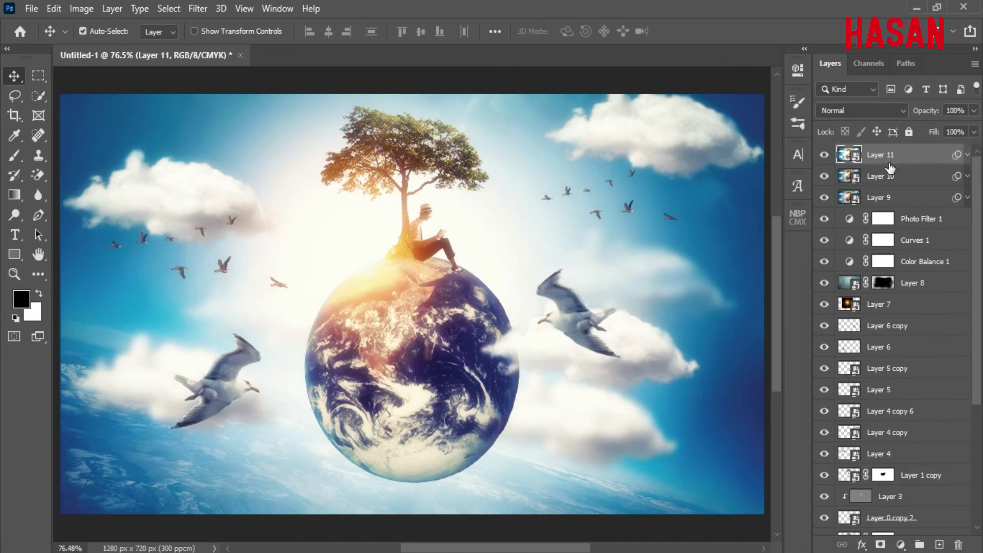
Step: Reopen Layer 11's Color Efex Pro 4 smart filter and apply method 2 to its Classical Soft Focus filter
{"action": "left_click", "coordinate": [967, 157]}
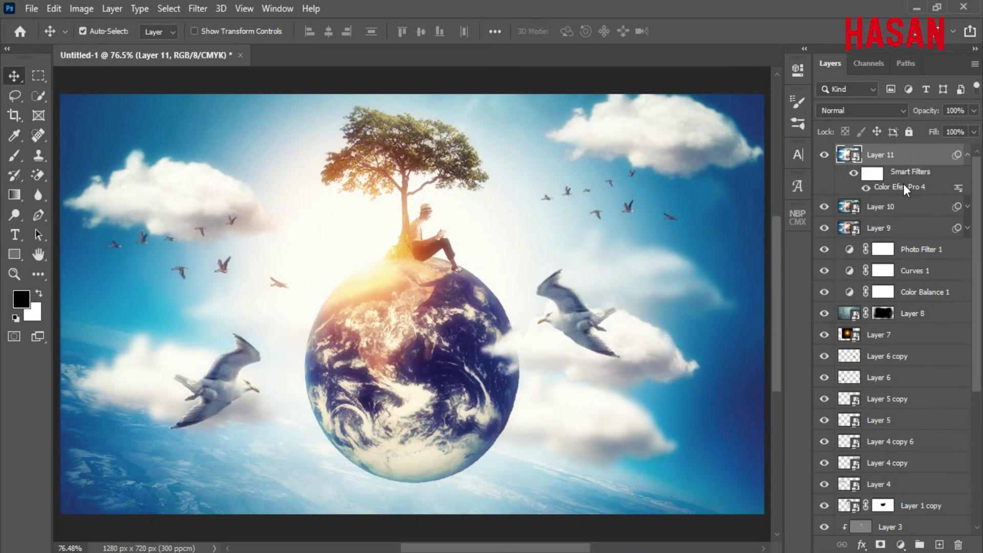
{"action": "double_click", "coordinate": [901, 186]}
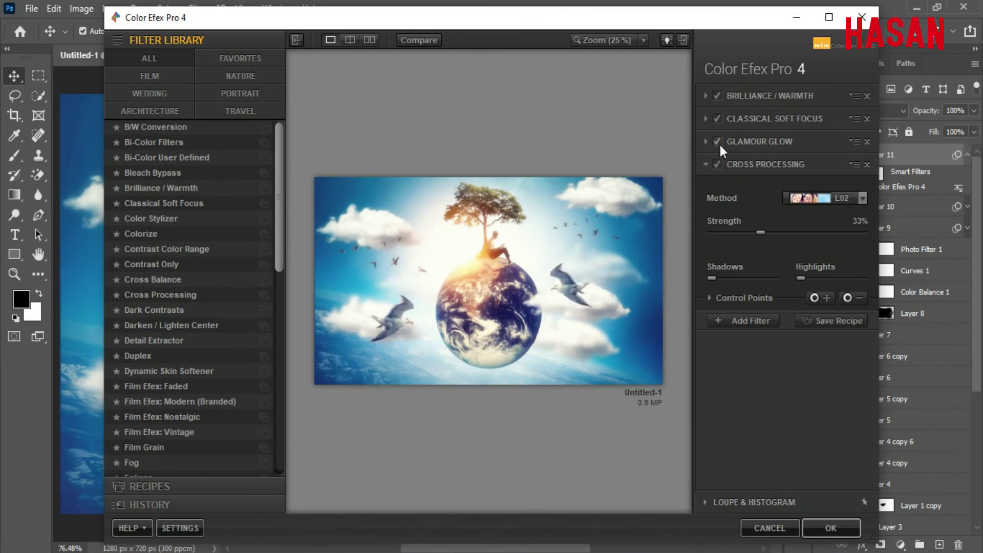
{"action": "left_click", "coordinate": [705, 139]}
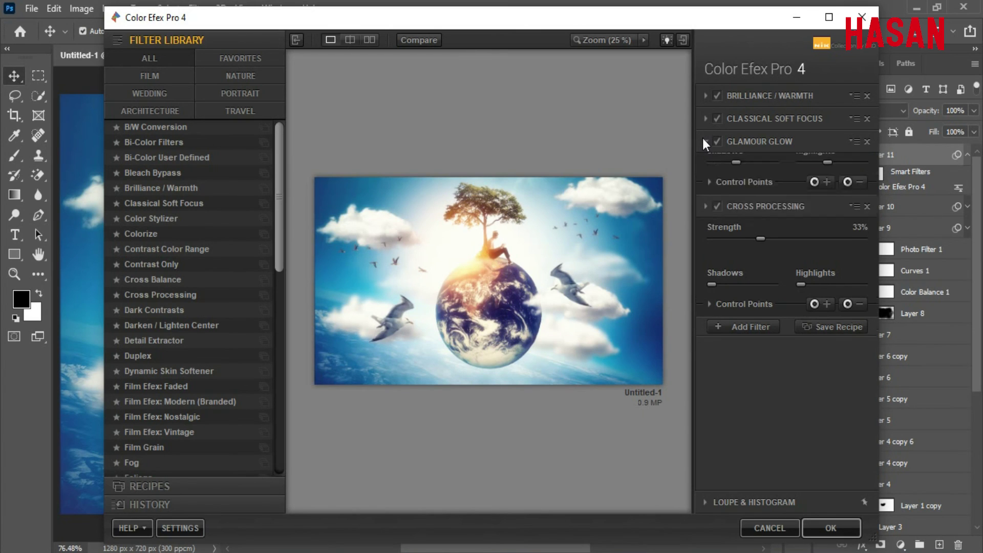
{"action": "left_click", "coordinate": [706, 119]}
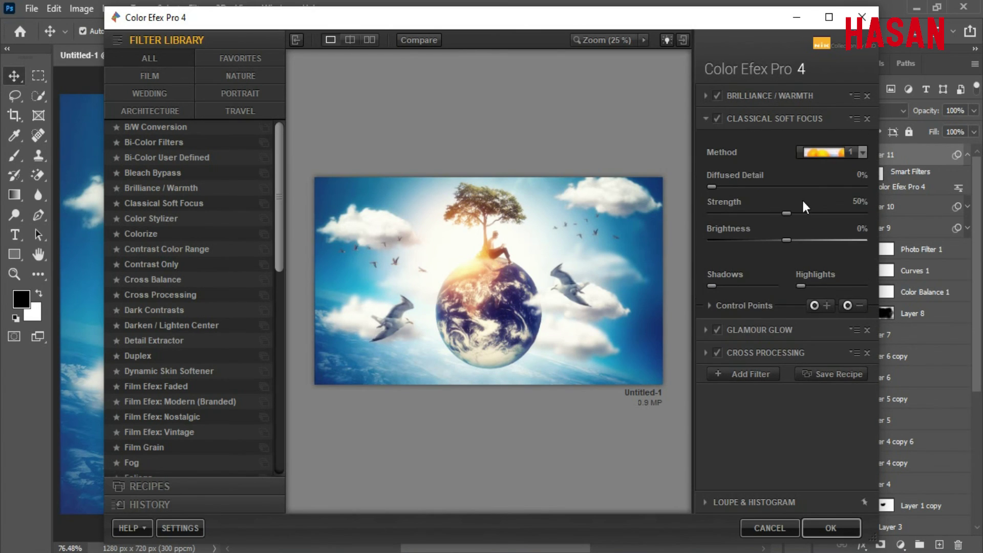
{"action": "left_click", "coordinate": [861, 152]}
{"action": "left_click", "coordinate": [840, 193]}
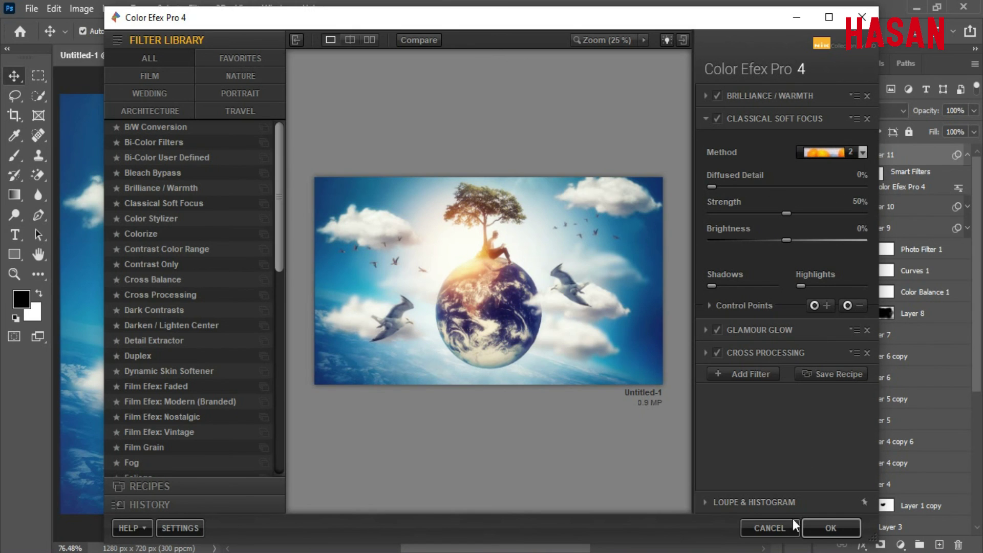
{"action": "left_click", "coordinate": [822, 526]}
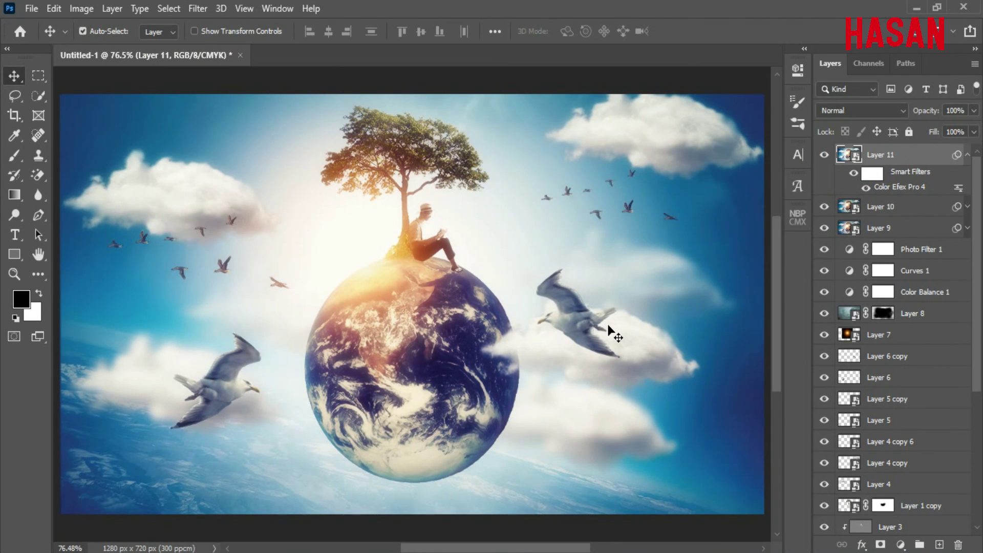
Step: Lower Layer 11's opacity to 40% and compare the image with and without that layer
{"action": "left_click", "coordinate": [966, 154]}
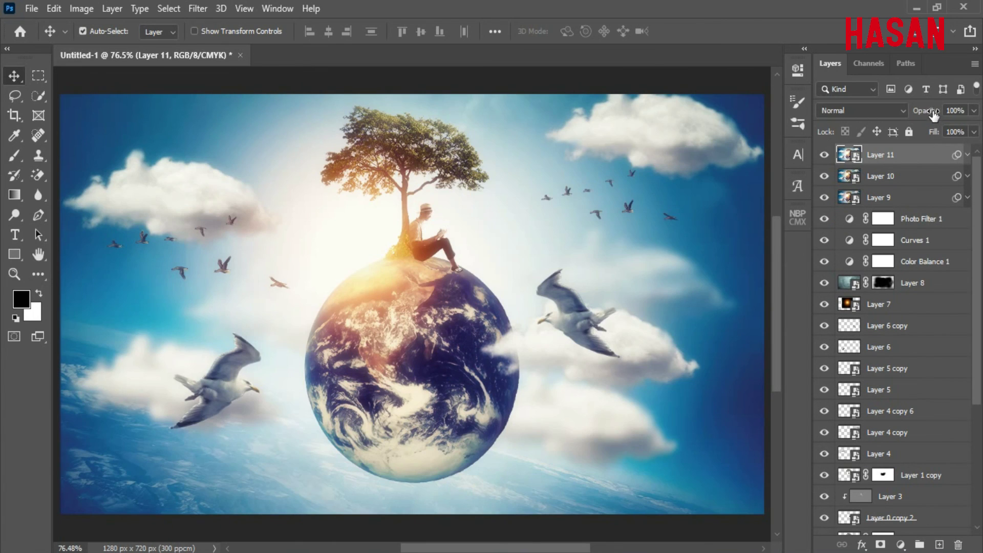
{"action": "left_click_drag", "start_coordinate": [929, 112], "coordinate": [889, 122]}
{"action": "left_click", "coordinate": [824, 155]}
{"action": "left_click", "coordinate": [824, 156]}
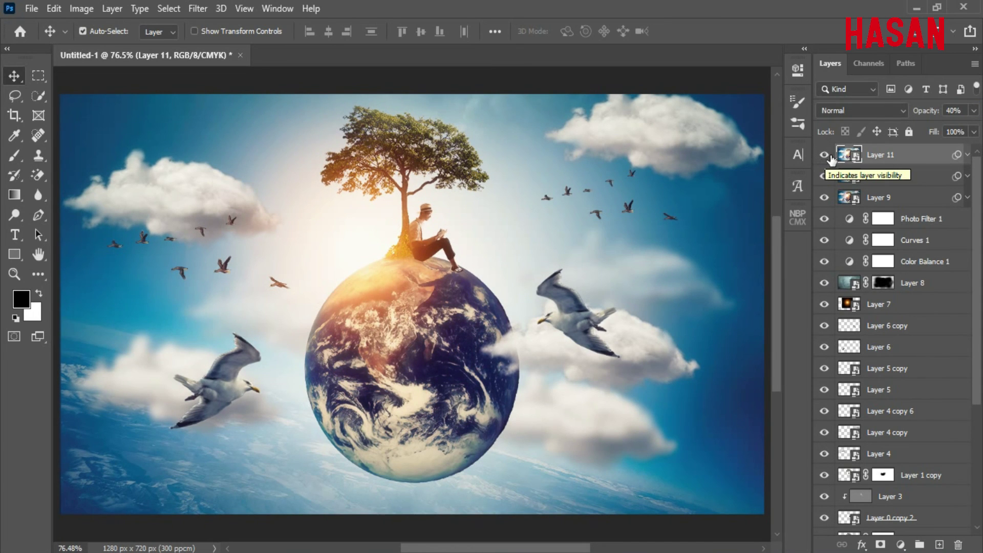
Step: Stamp all visible layers into a new layer above Layer 11
{"action": "key", "text": "ctrl"}
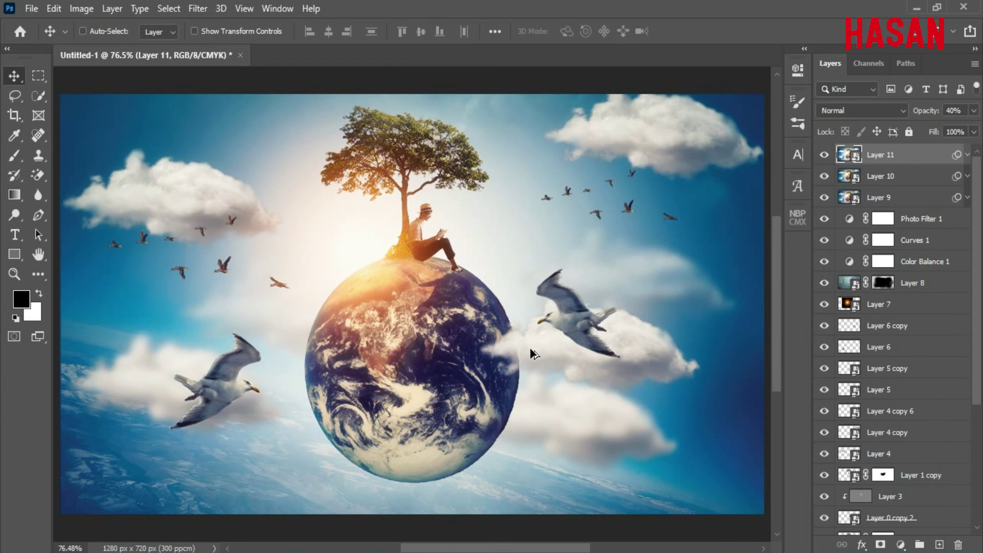
{"action": "key", "text": "ctrl+shift+alt+e"}
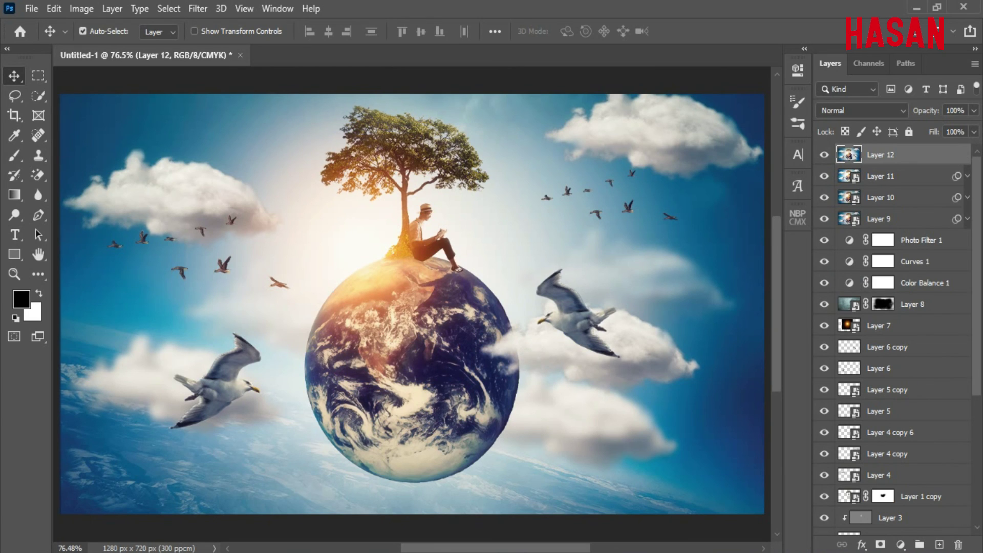